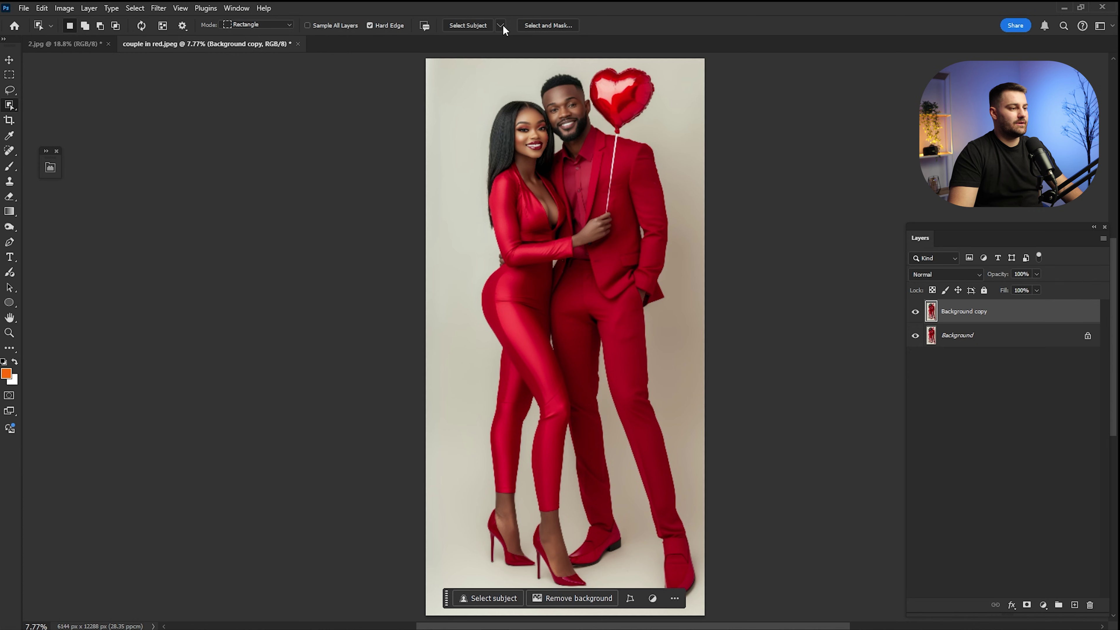
Step: Set subject selection to Cloud (Detailed results) and select the couple with the balloon using a rectangular Object Selection around them
click(502, 25)
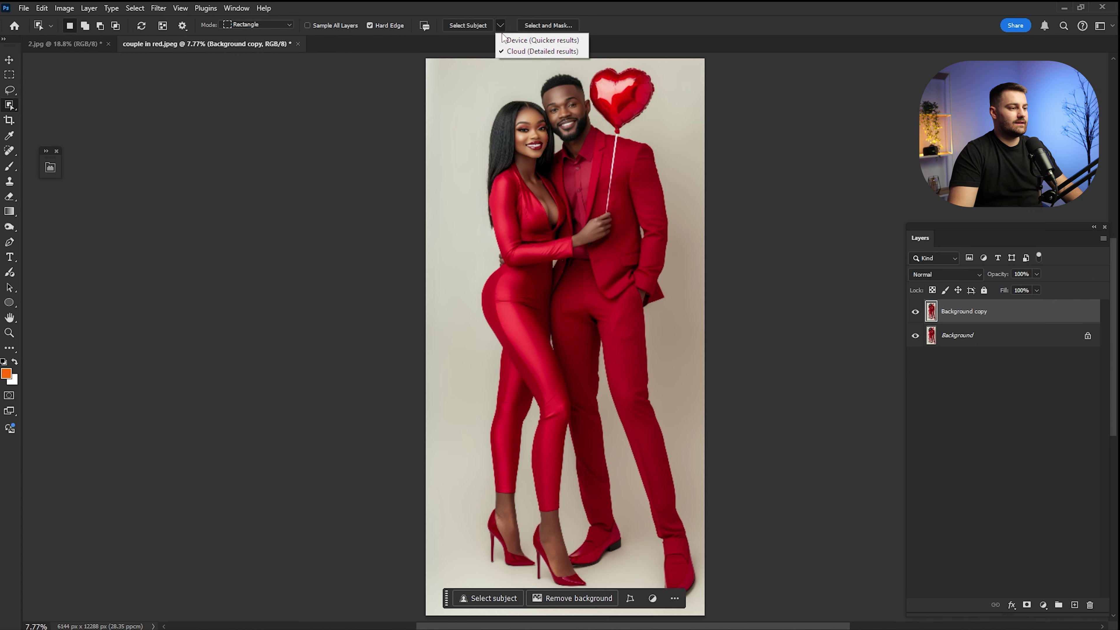
click(515, 52)
drag(445, 70, 736, 607)
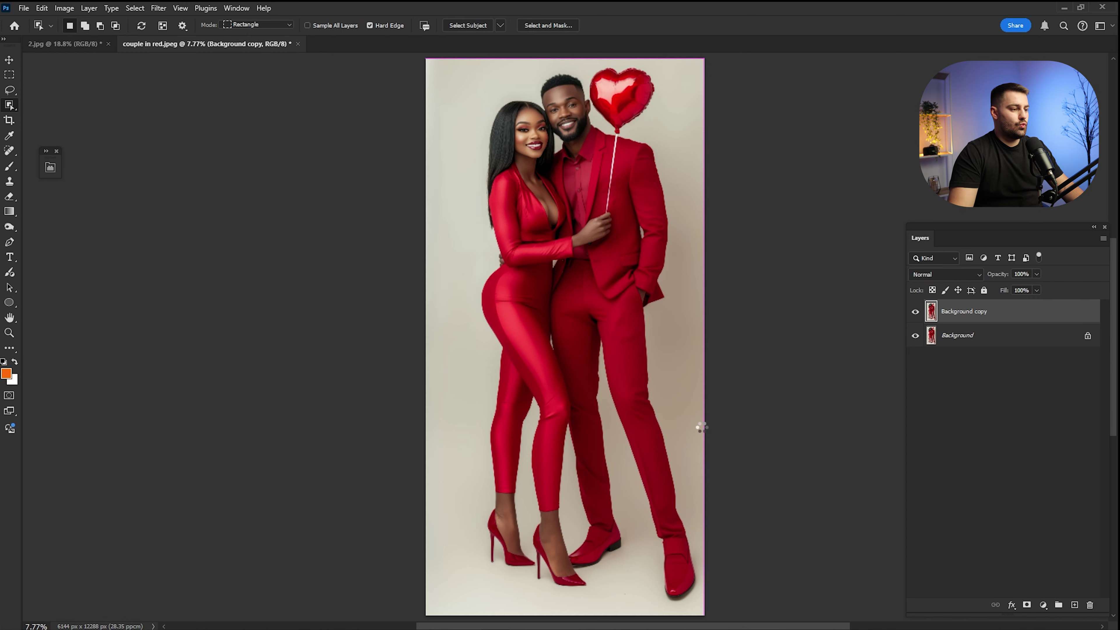
Step: Check the selection's edges in Select and Mask and output it to a New Layer with Layer Mask
click(535, 24)
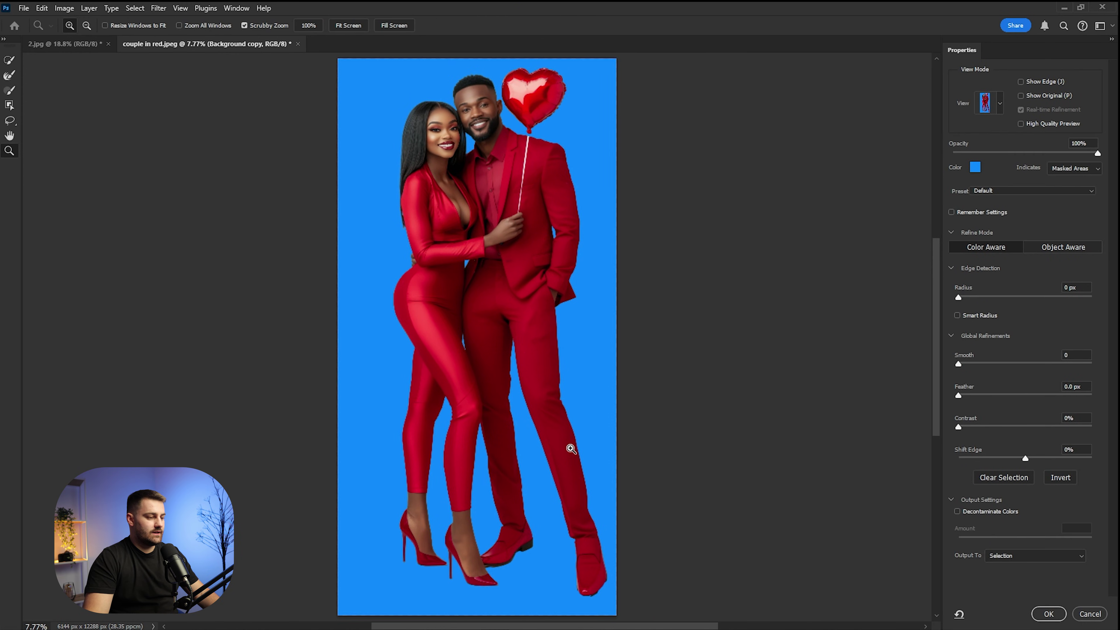
drag(410, 132, 474, 327)
drag(476, 209, 460, 337)
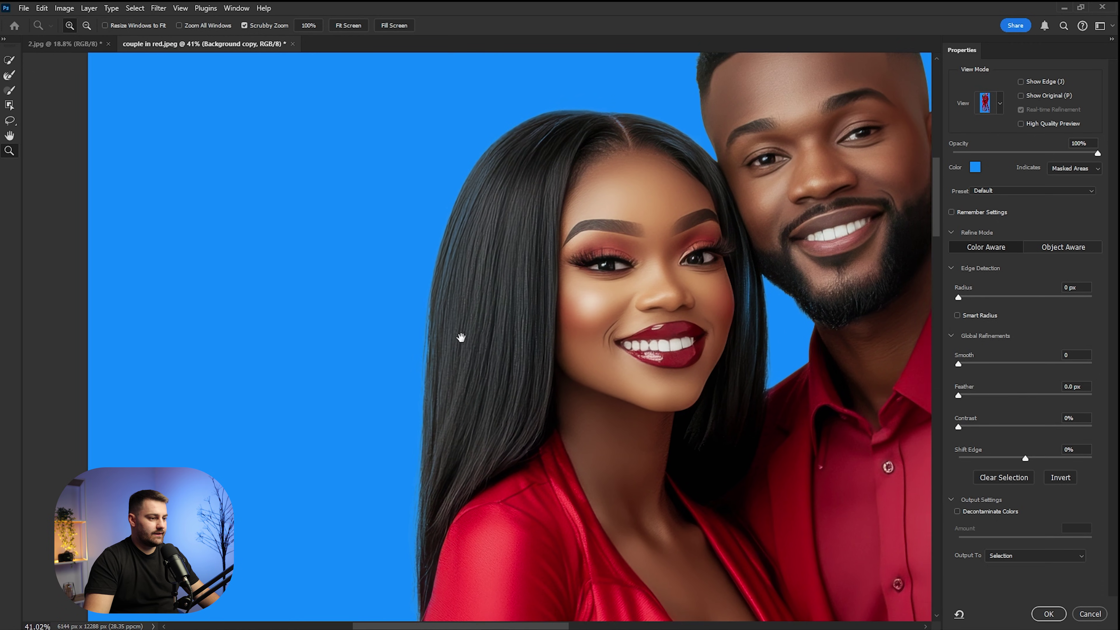
drag(710, 195, 580, 277)
drag(688, 293, 560, 327)
drag(784, 391, 671, 318)
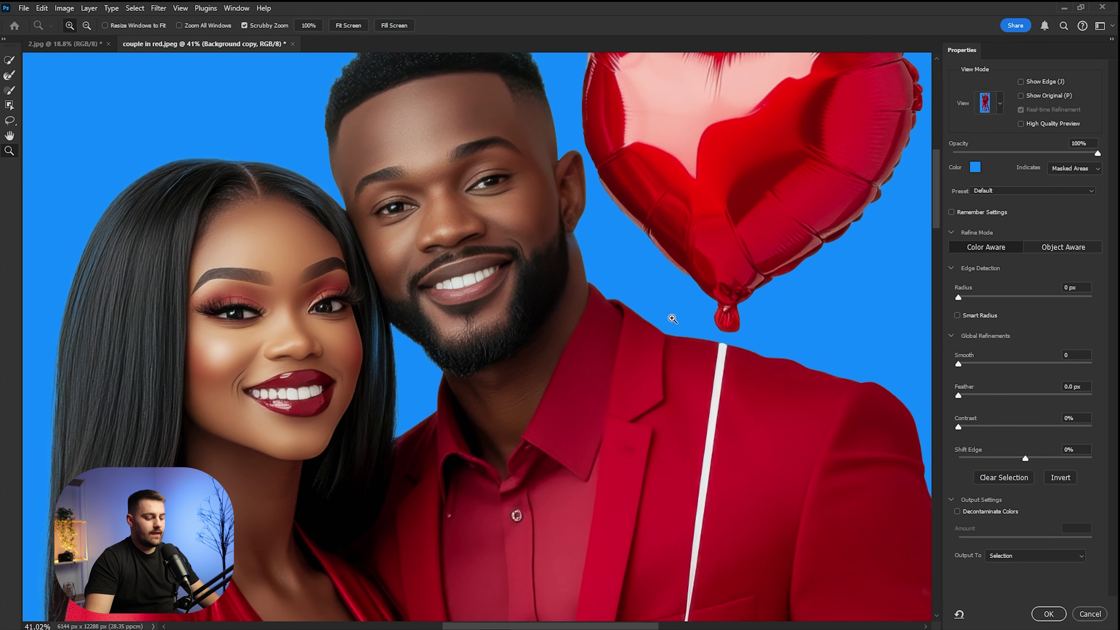
key(ctrl+0)
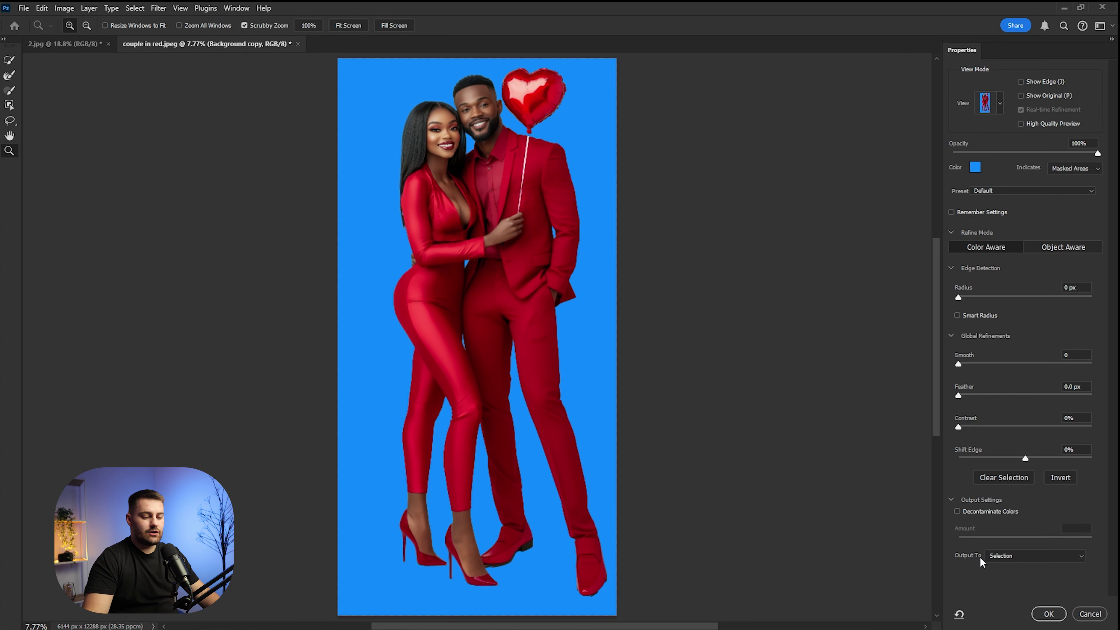
click(1007, 555)
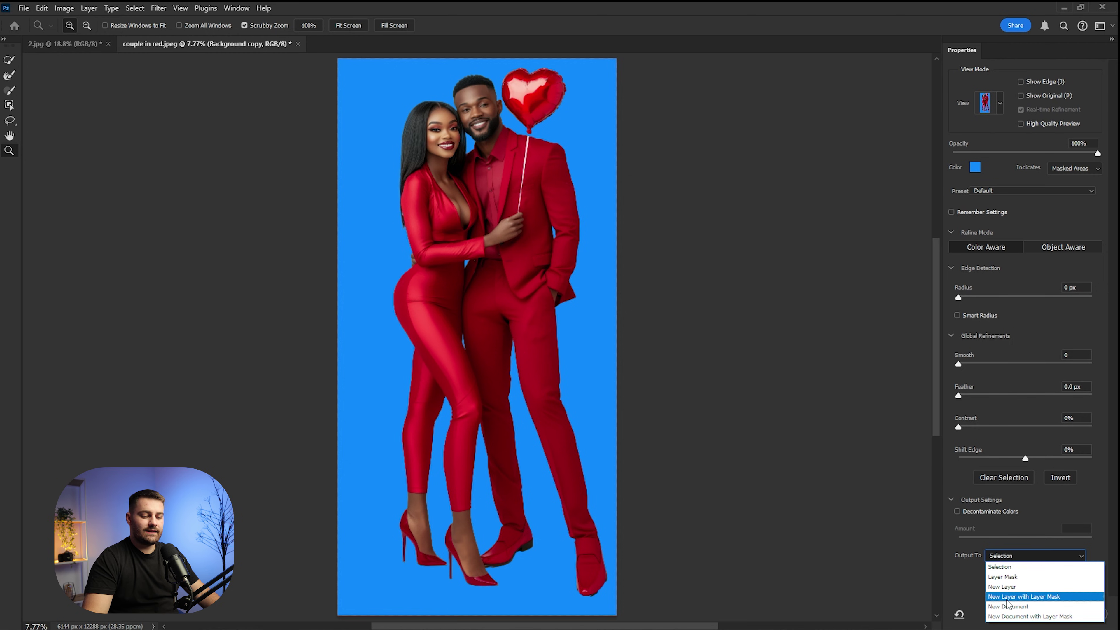
click(1020, 596)
click(1041, 611)
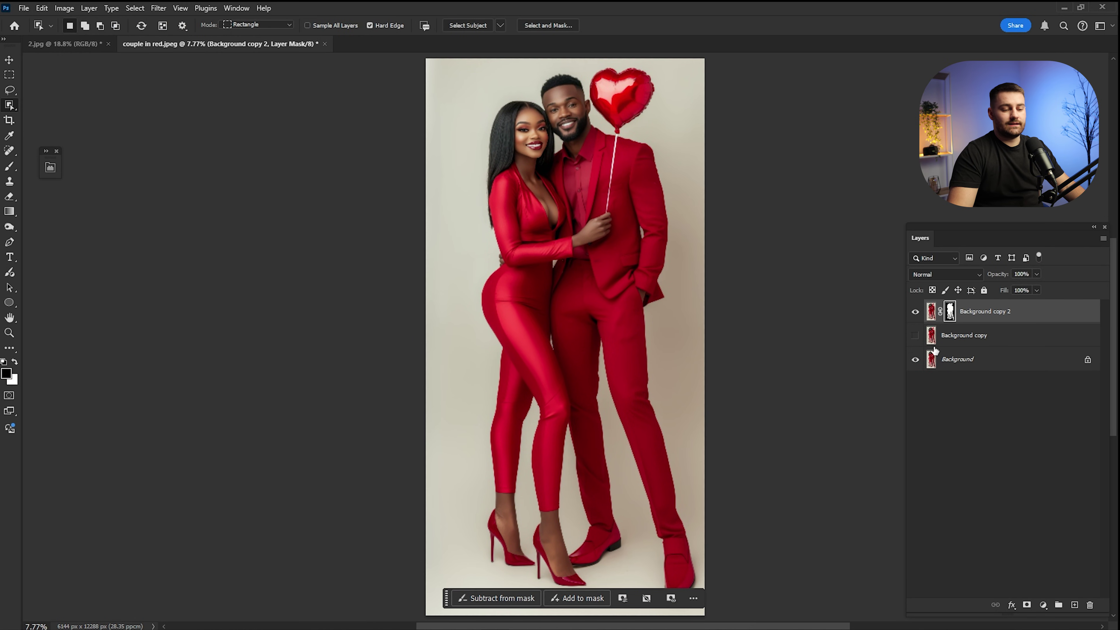
Step: Hide the Background layer so only the masked cutout of the couple is shown
click(915, 359)
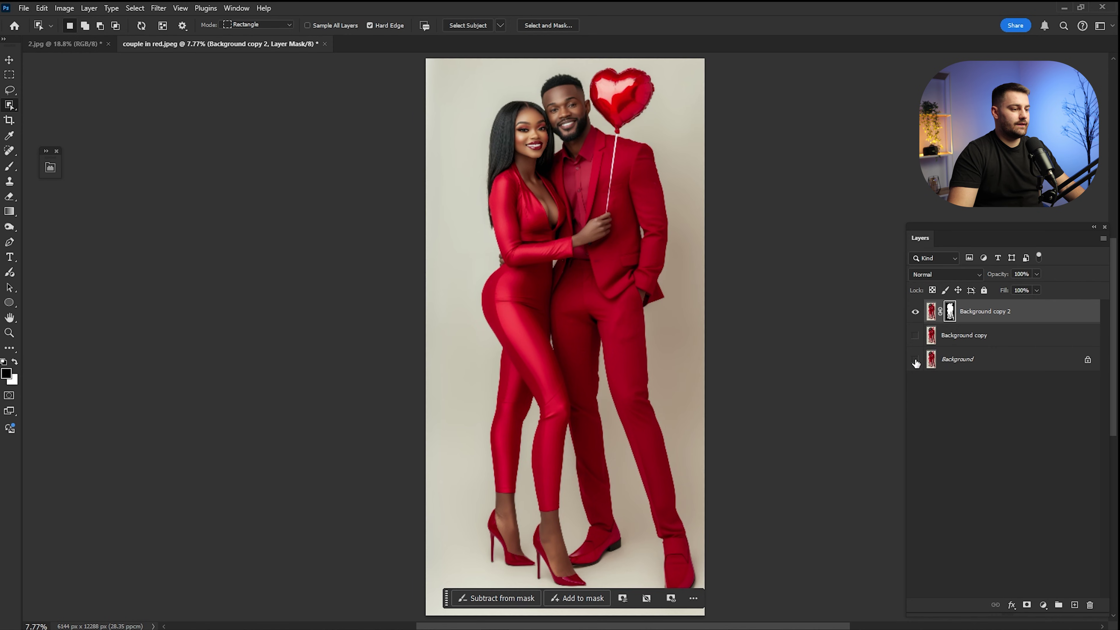
click(915, 359)
click(915, 359)
click(915, 359)
click(915, 359)
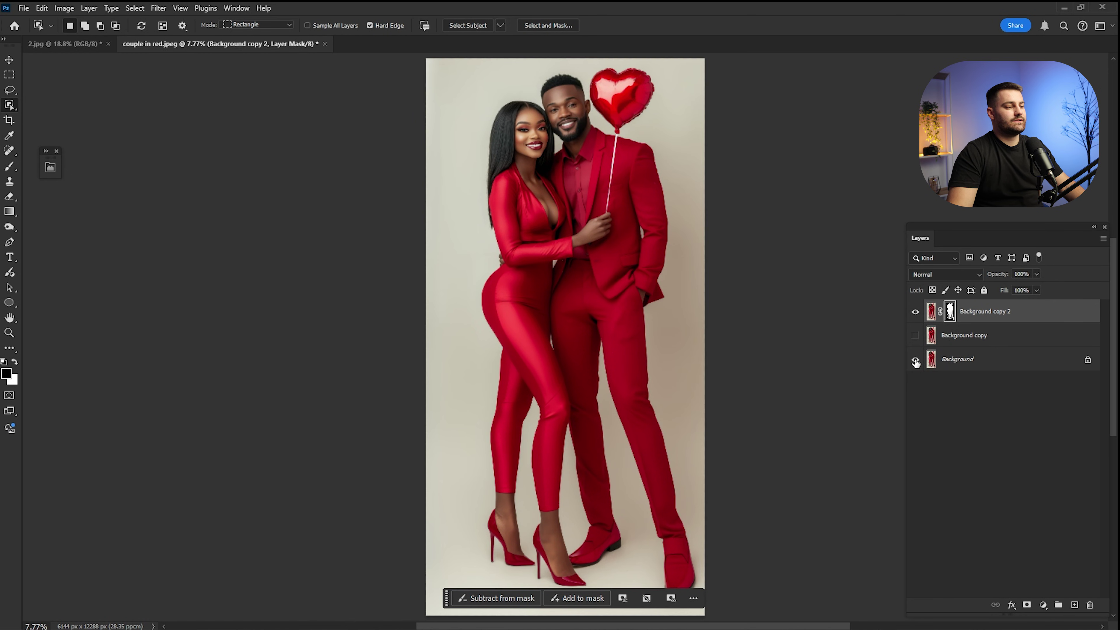
click(915, 360)
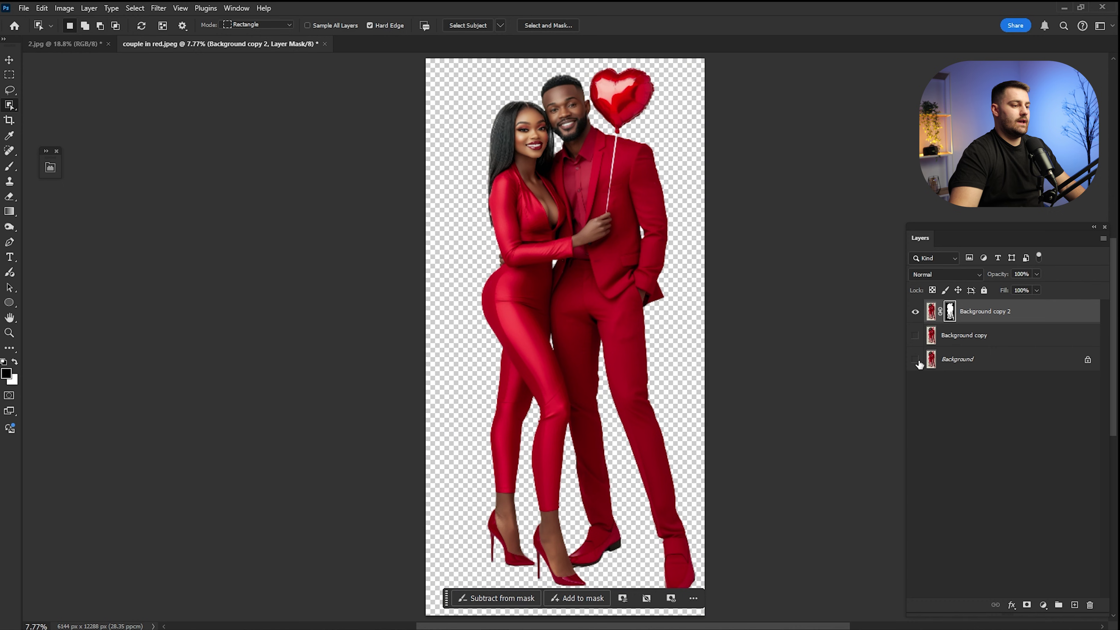
Step: Switch to the Brush on the cutout's layer mask and shrink it to 60 px for the woman's hair edge
key(z)
click(524, 175)
drag(523, 175, 570, 328)
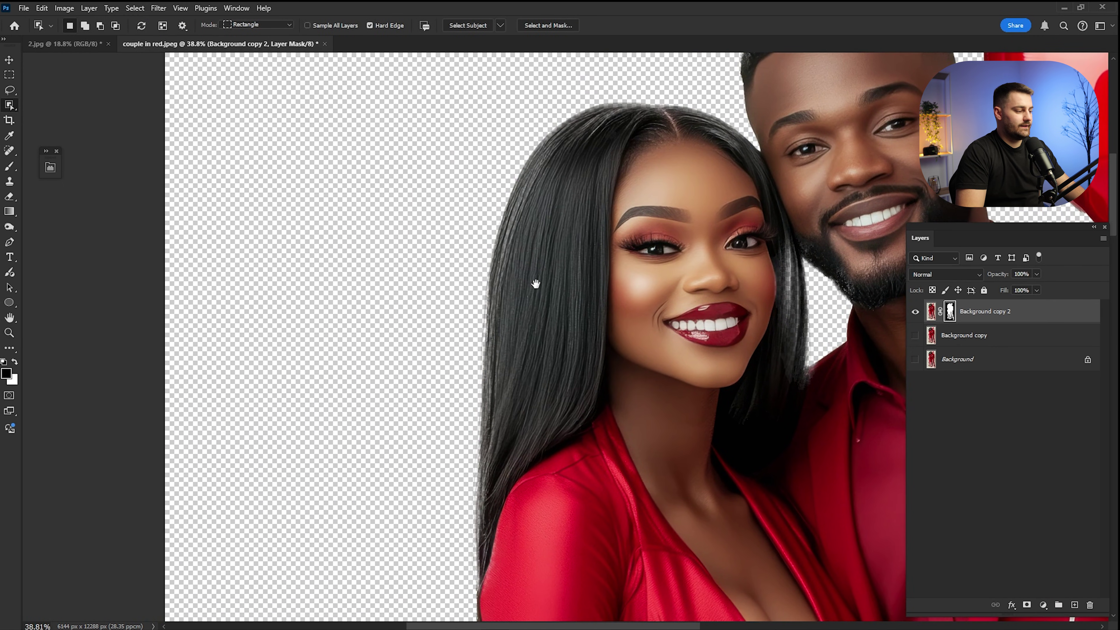
key(w)
key(b)
key(bracketleft)
key(bracketleft)
key(bracketleft)
key(bracketleft)
key(bracketleft)
key(bracketleft)
key(bracketleft)
key(bracketleft)
key(bracketleft)
key(bracketleft)
key(bracketleft)
key(bracketleft)
key(bracketleft)
key(bracketleft)
key(bracketleft)
key(bracketleft)
key(bracketleft)
key(bracketleft)
key(bracketleft)
key(bracketleft)
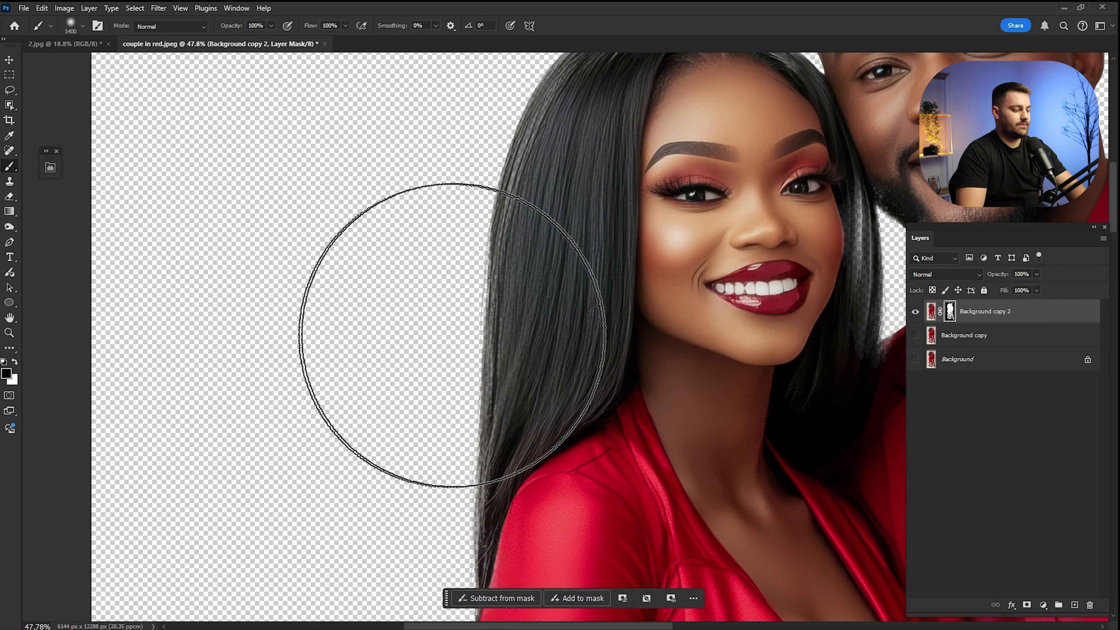
Step: Paint white on the mask with a 70 px brush to restore the outer hair edge on the woman's free side
mouse_move(500, 421)
mouse_down()
mouse_move(495, 375)
mouse_move(498, 421)
mouse_up()
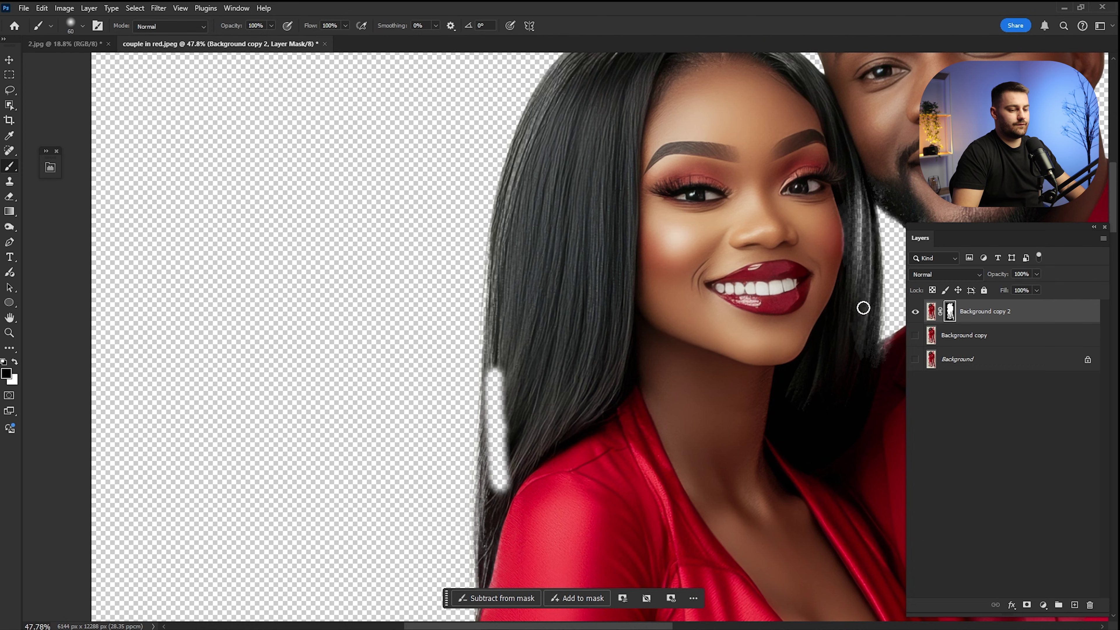
key(ctrl+z)
key(x)
key(bracketleft)
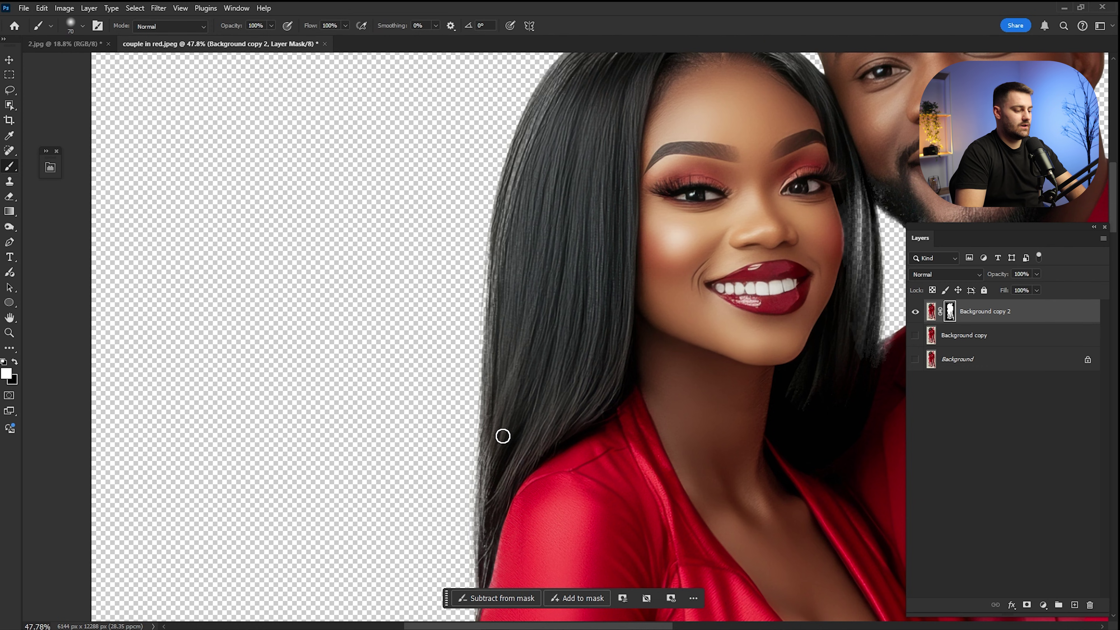
drag(503, 435, 502, 364)
mouse_move(512, 275)
mouse_down()
mouse_move(502, 413)
mouse_move(500, 375)
mouse_move(530, 260)
mouse_up()
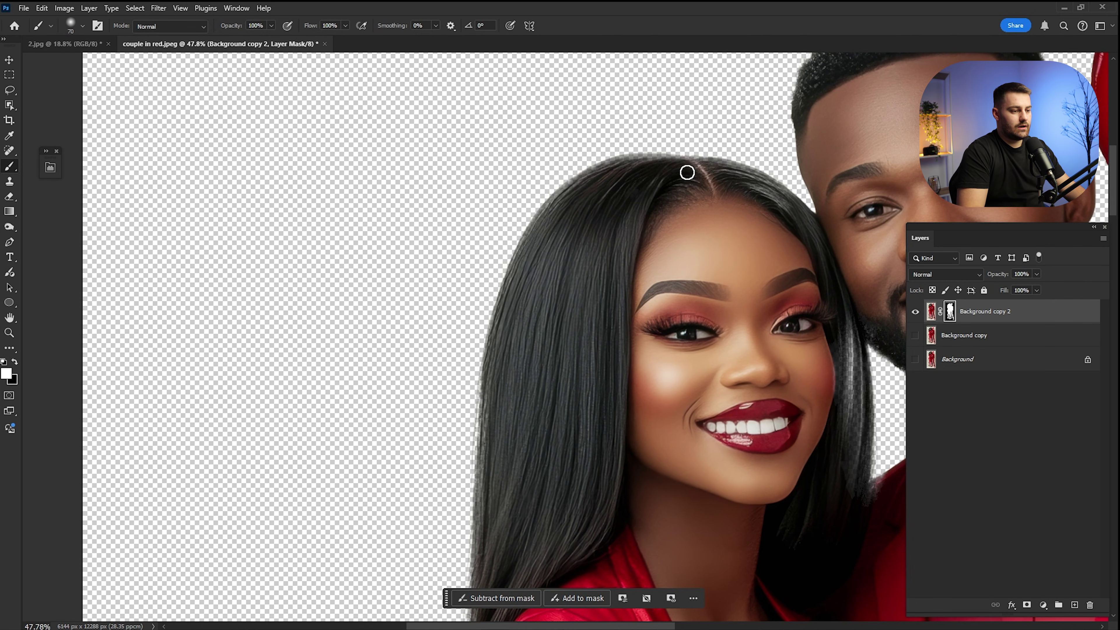
Step: Paint white on the mask along the woman's hair edge beside the man's beard to restore the semi-transparent strands
scroll(631, 181, right, 3)
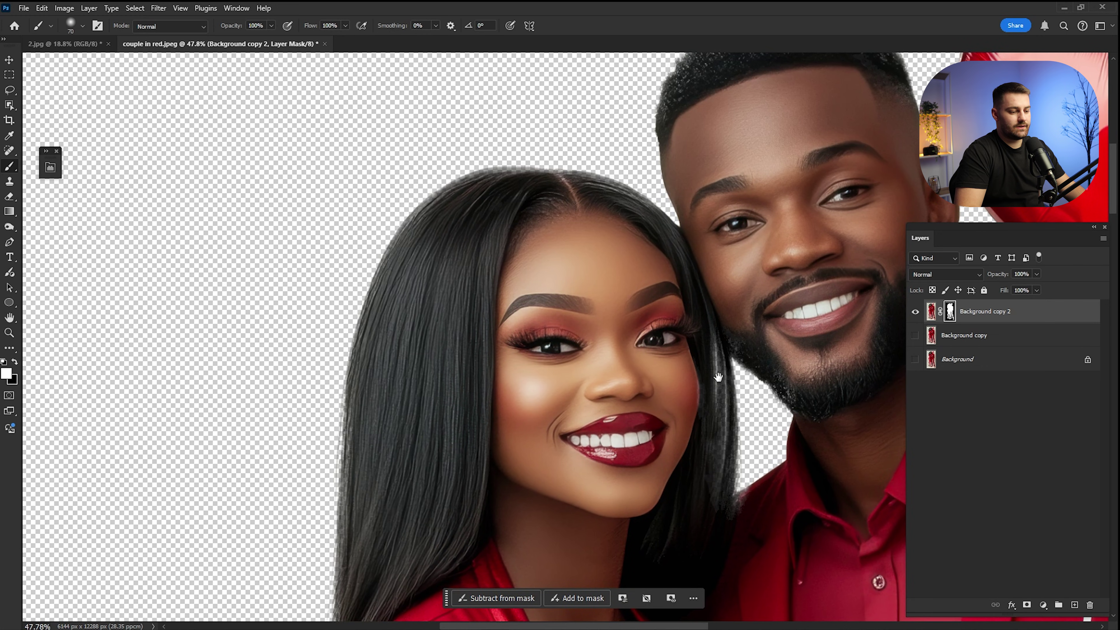
scroll(620, 329, down, 3)
scroll(620, 329, right, 2)
drag(638, 281, 642, 373)
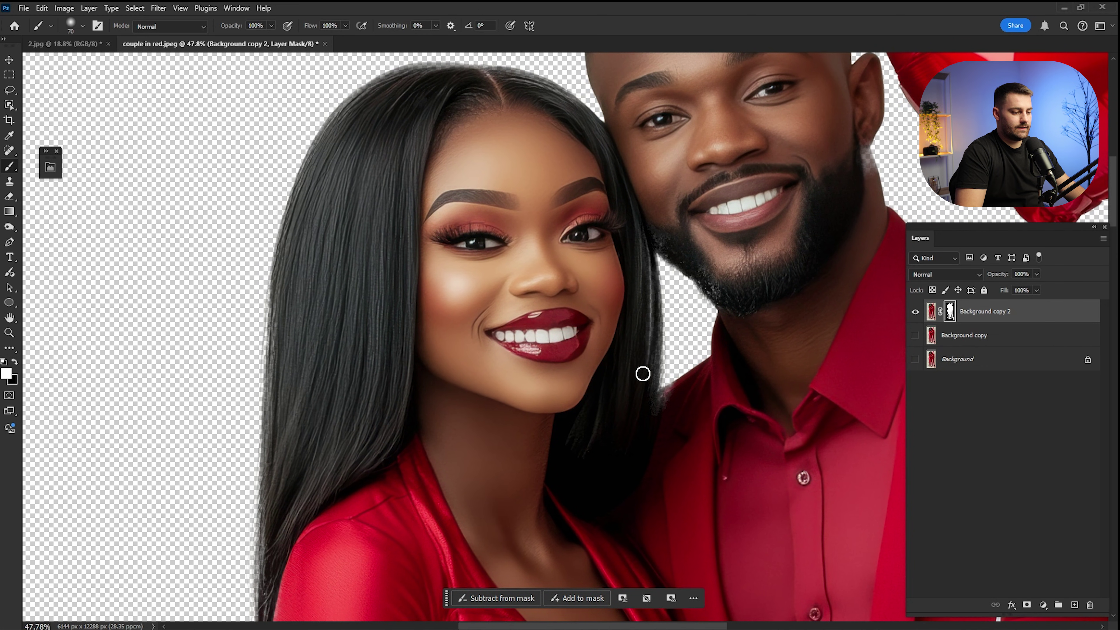
drag(649, 316, 650, 231)
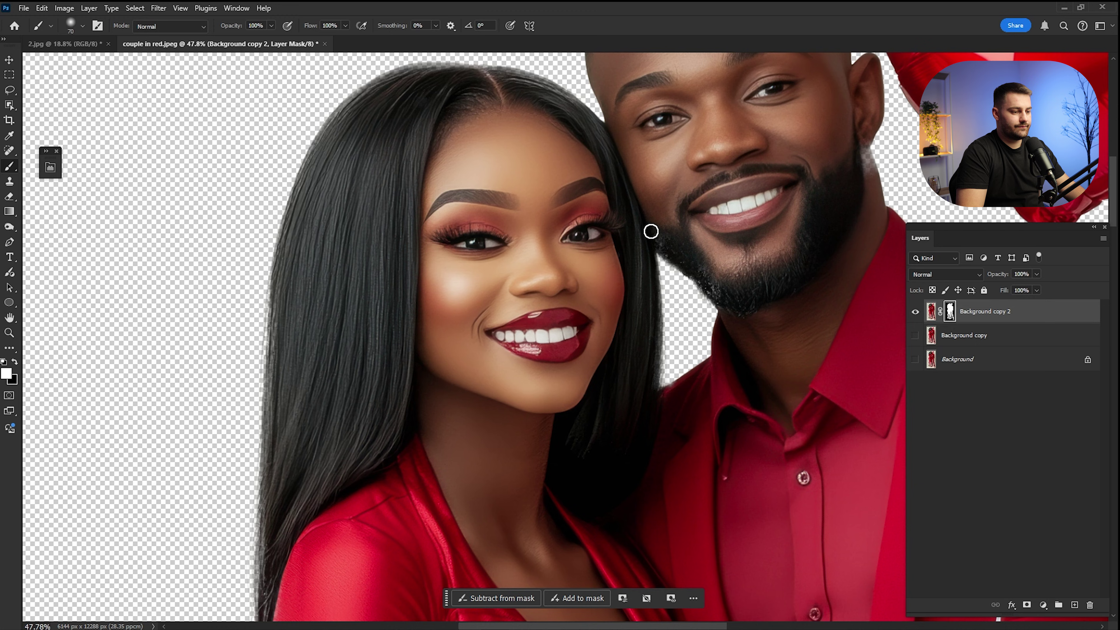
Step: Reduce the brush to 20 px and restore the edge of the man's neck below his ear with white
drag(756, 294, 618, 399)
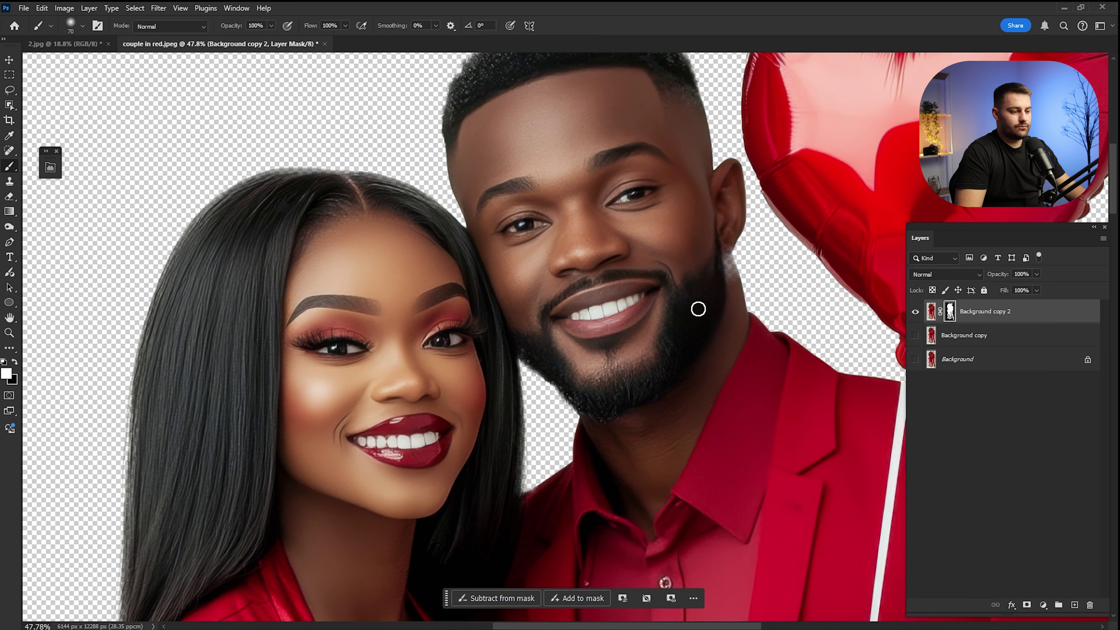
mouse_move(728, 261)
mouse_down()
mouse_move(599, 290)
mouse_move(595, 252)
mouse_move(619, 289)
mouse_move(625, 231)
mouse_move(643, 278)
mouse_up()
key(bracketleft)
key(bracketleft)
key(bracketleft)
key(bracketleft)
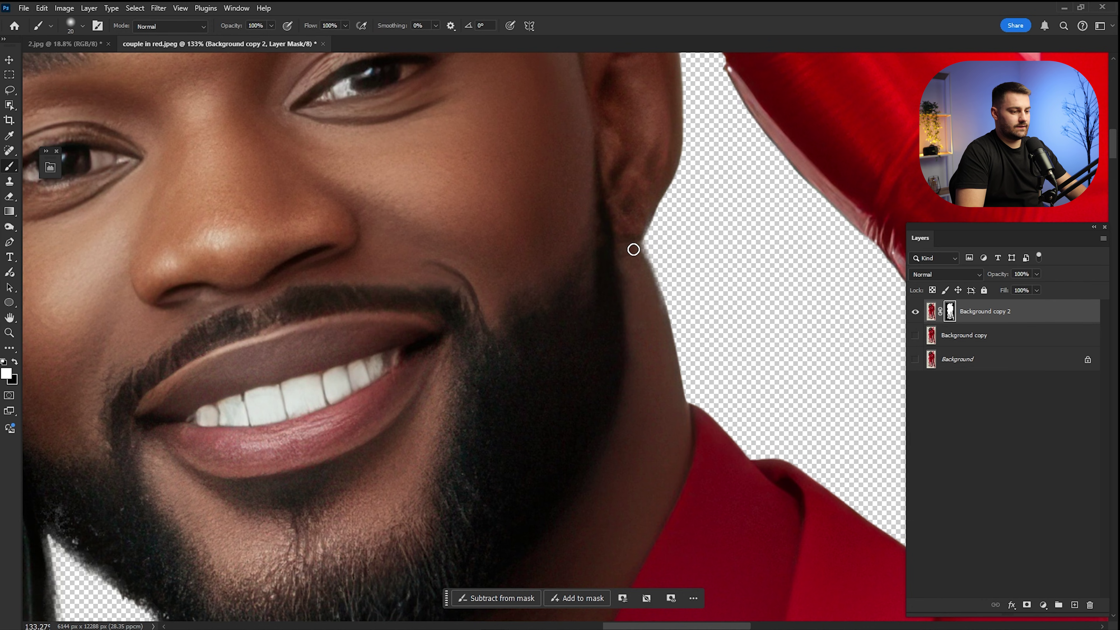
drag(657, 288, 617, 560)
Step: Paint white on the mask to fill the gap along the sole of the man's rear shoe
drag(635, 560, 620, 182)
drag(584, 362, 714, 361)
scroll(624, 370, up, 7)
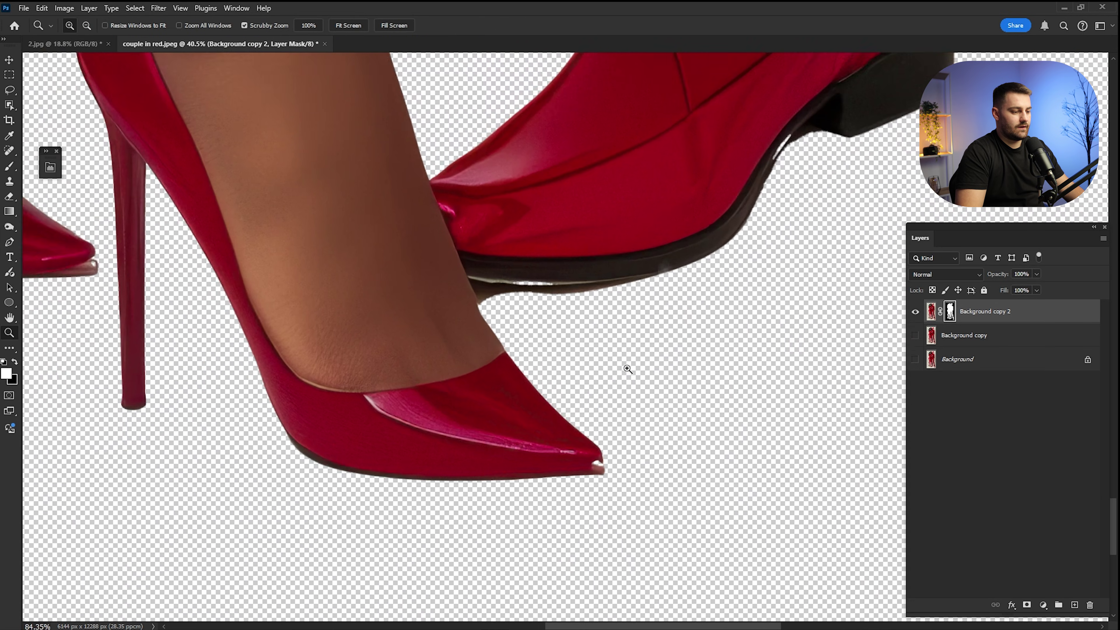
key(b)
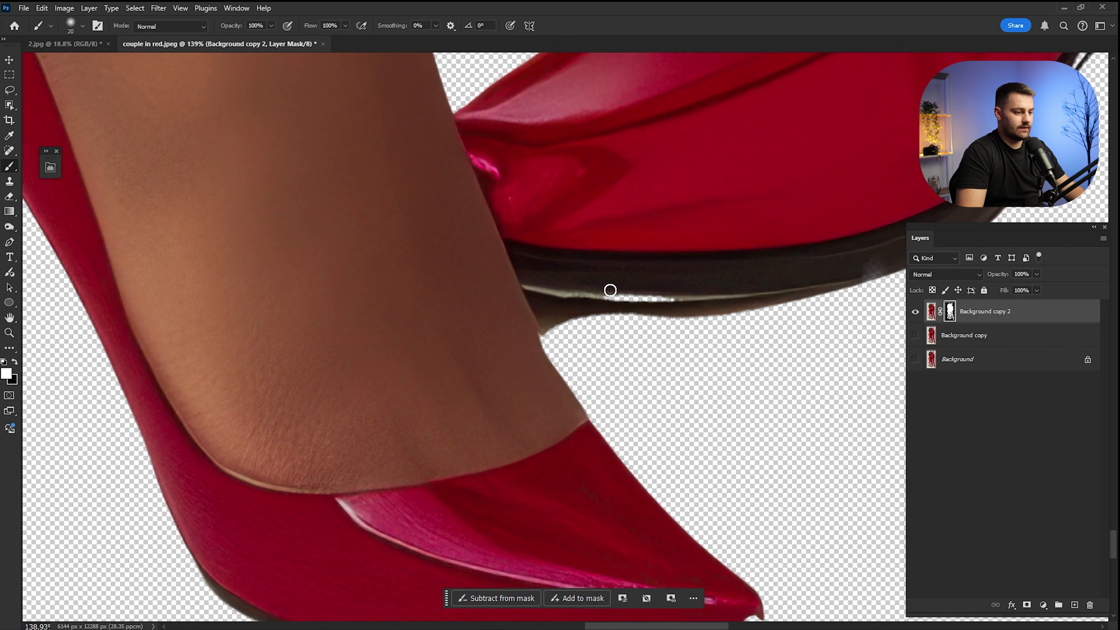
scroll(675, 296, right, 3)
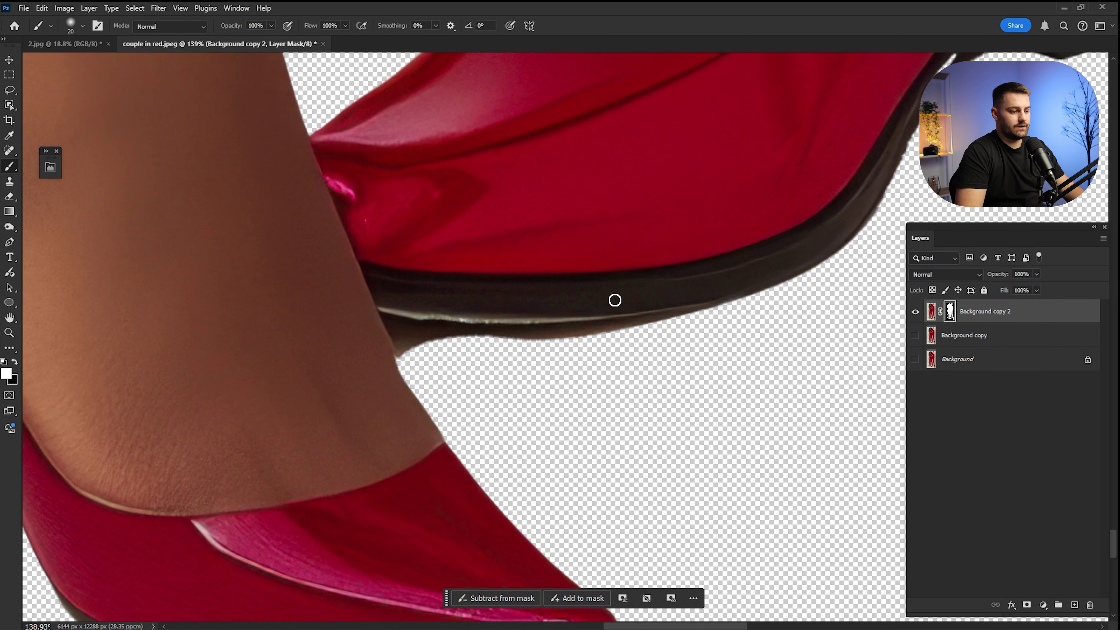
Step: Mask out the floor shadow beneath the man's rear shoe with black and restore the sole's edge near the heel with white
key(x)
scroll(529, 322, left, 3)
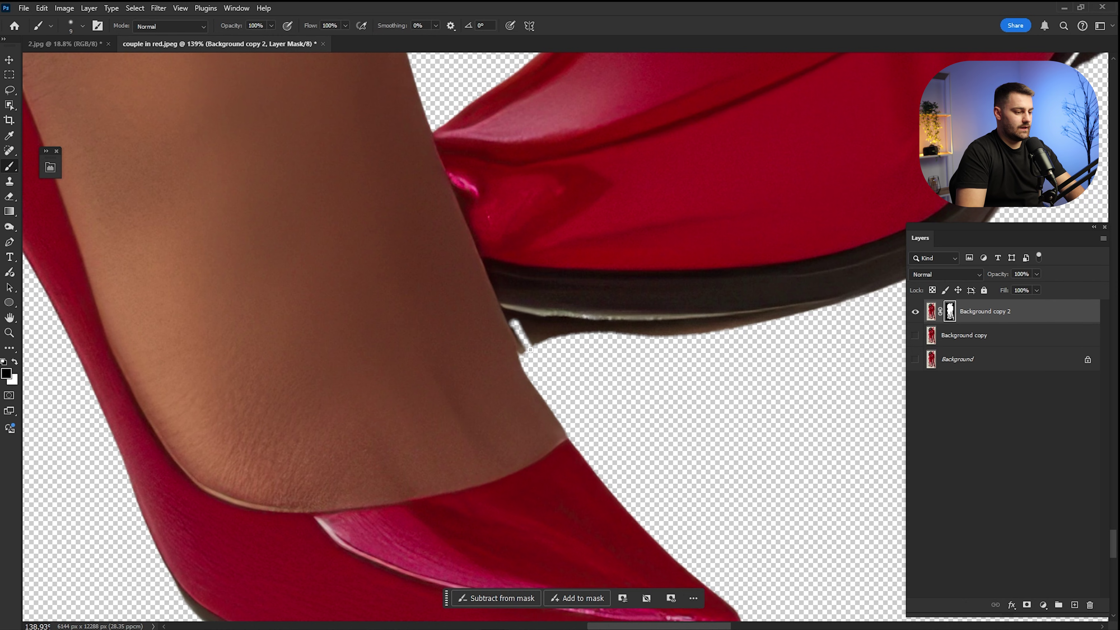
key(bracketright)
mouse_move(514, 319)
mouse_down()
mouse_move(688, 337)
mouse_move(762, 323)
mouse_move(684, 341)
mouse_move(425, 498)
mouse_up()
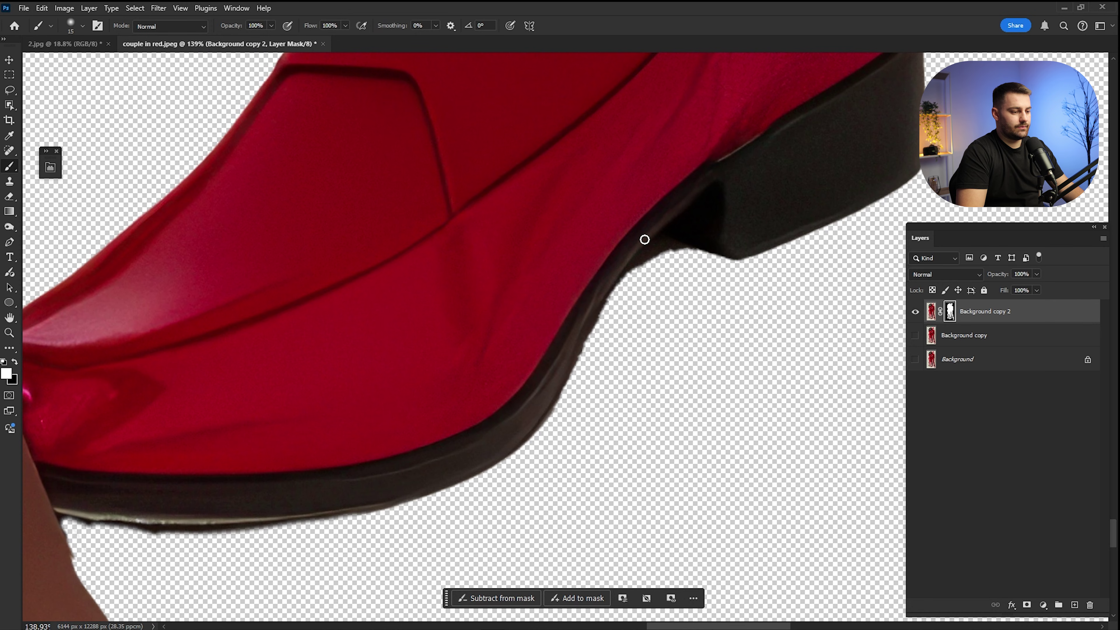
drag(645, 228, 560, 336)
Step: Show the Background copy layer and trace a Pen path along the man's rear shoe sole, from the woman's foot to the heel's front corner
drag(258, 464, 732, 169)
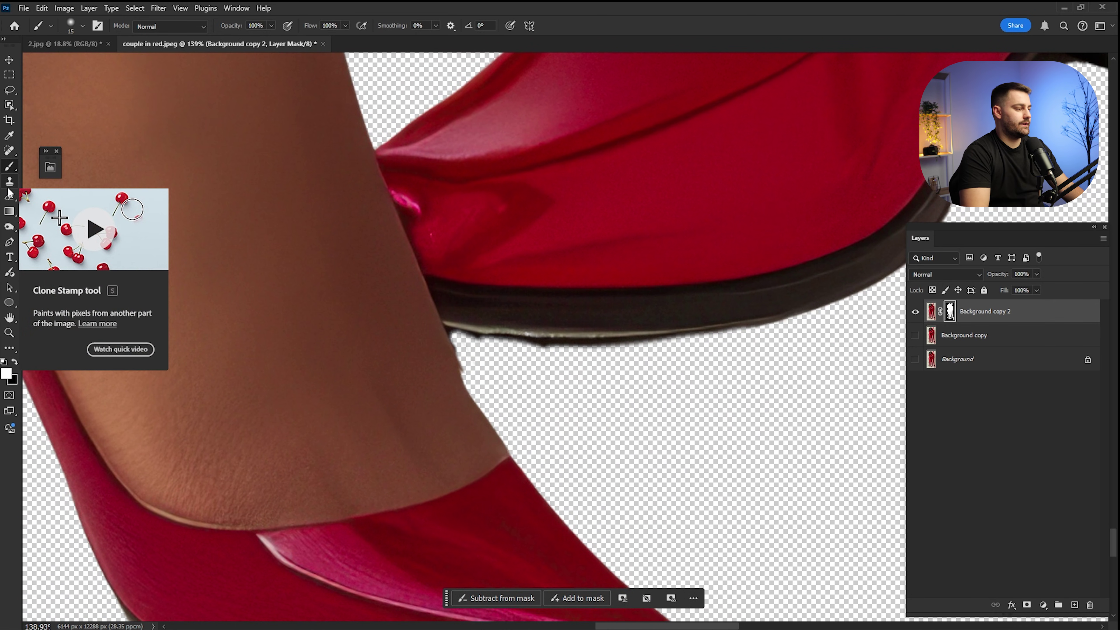
click(9, 241)
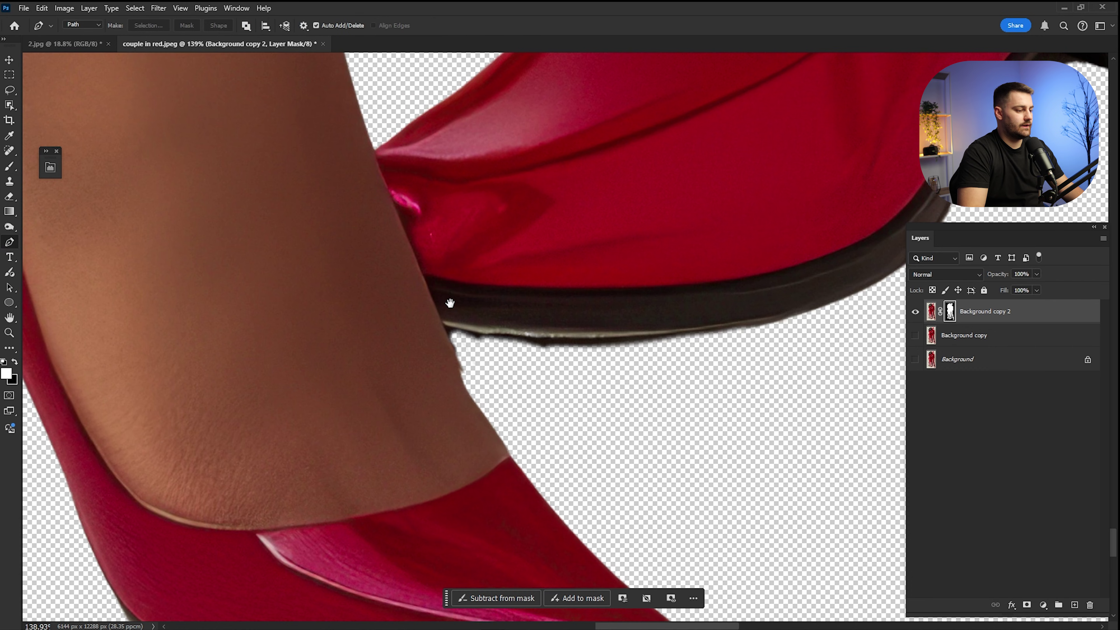
drag(450, 302, 399, 258)
key(ctrl+space)
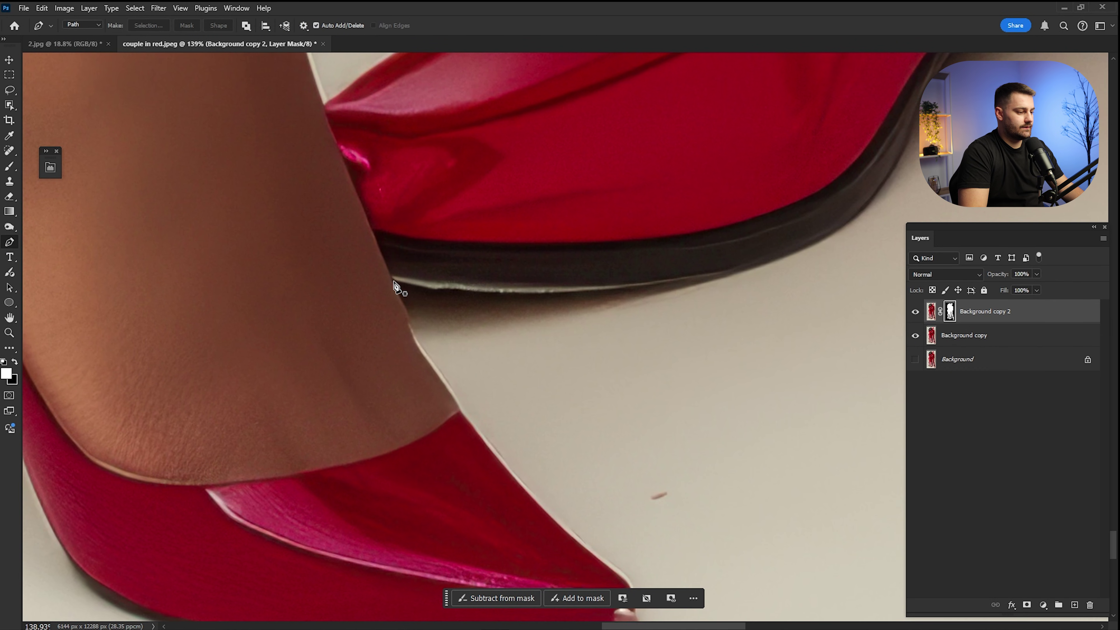
drag(678, 279, 636, 284)
drag(670, 268, 553, 375)
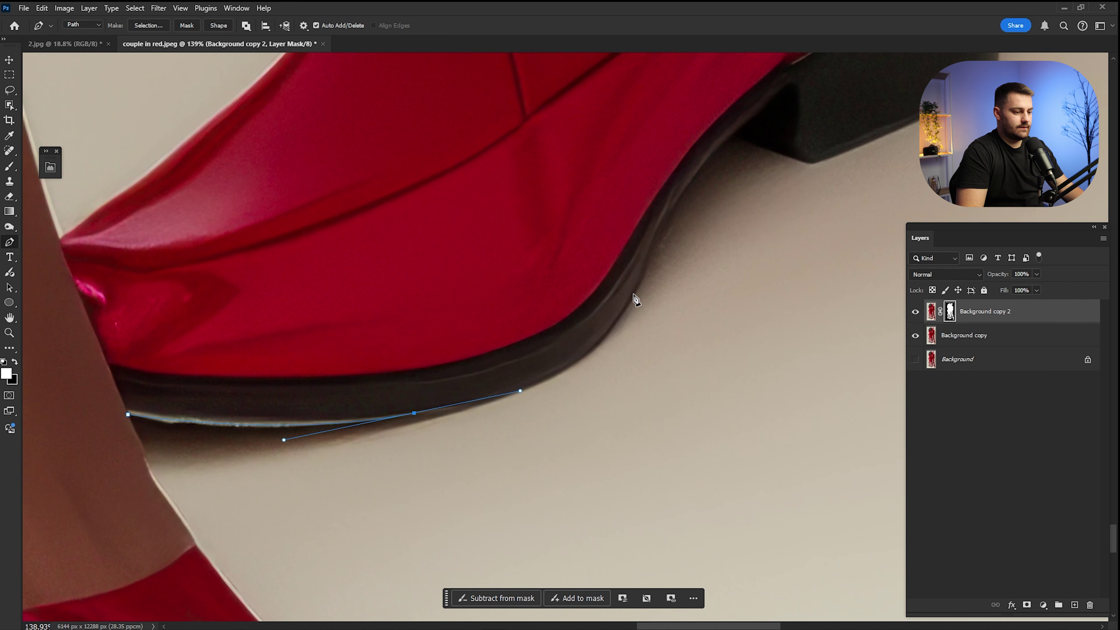
drag(633, 293, 672, 203)
drag(701, 175, 593, 315)
drag(627, 273, 700, 303)
key(alt)
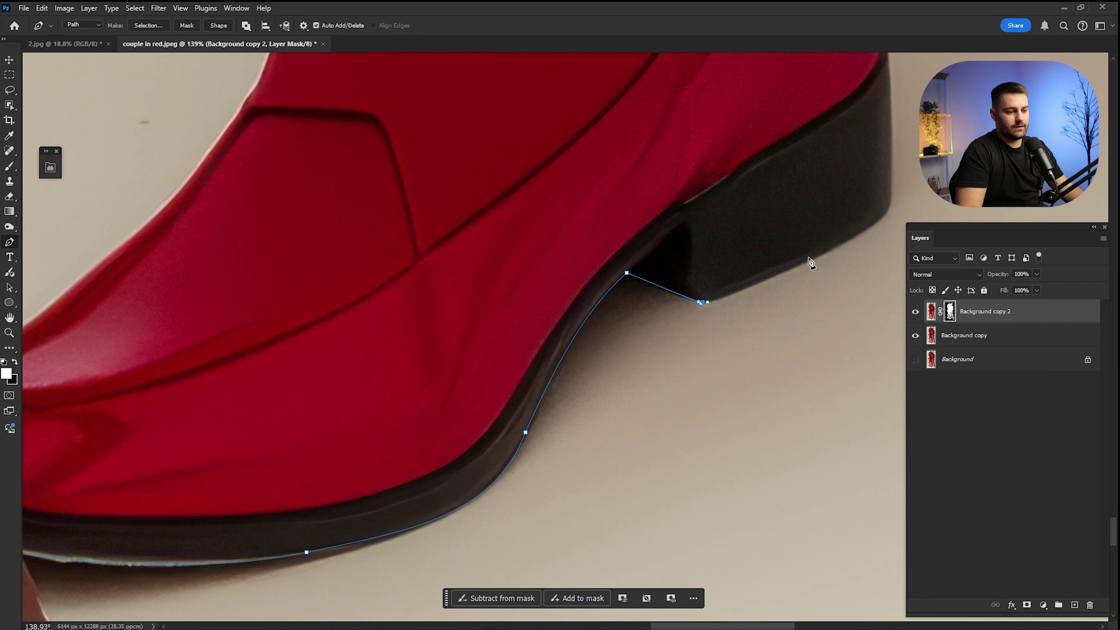
Step: Undo the last anchor change and continue the Pen path around the bottom and back of the shoe's heel
key(ctrl+z)
scroll(852, 241, up, 3)
scroll(852, 240, right, 3)
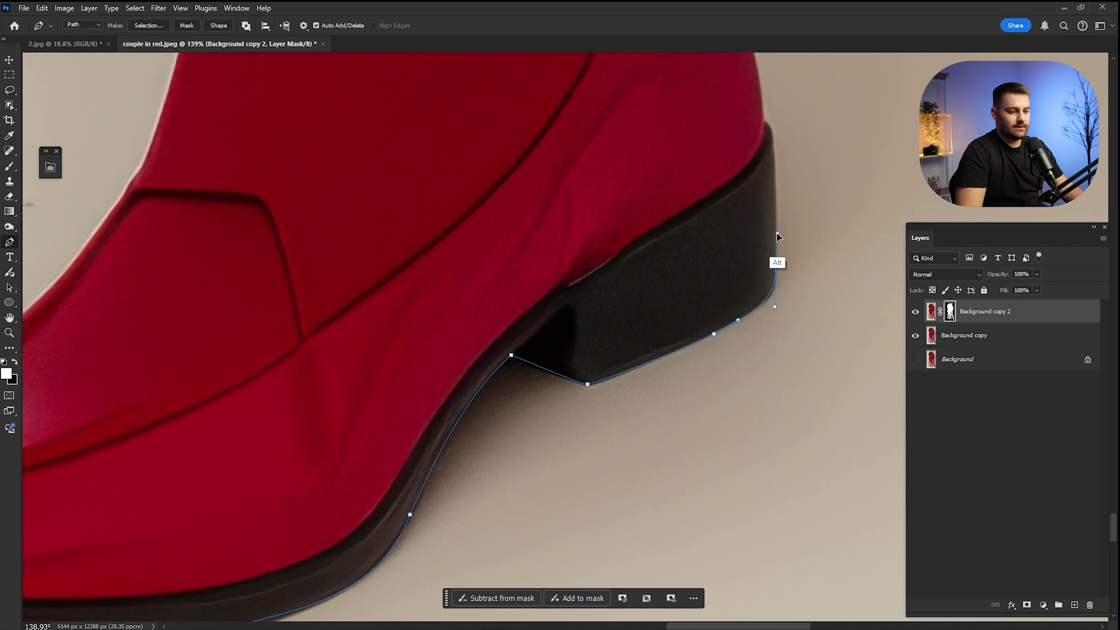
drag(771, 185, 772, 256)
drag(775, 223, 775, 216)
scroll(774, 204, down, 5)
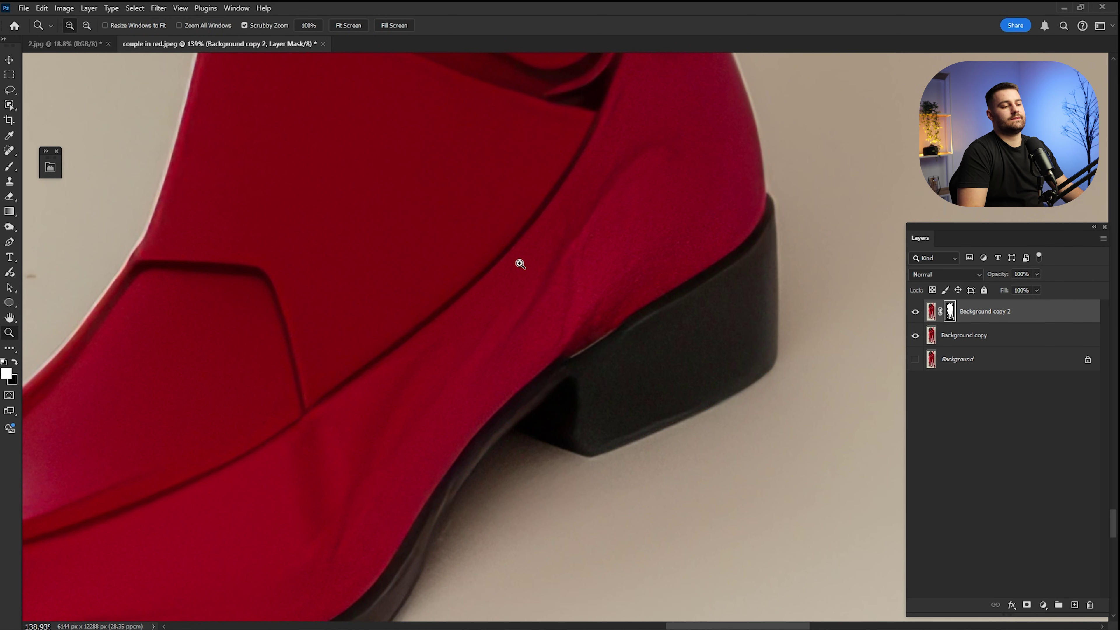
Step: Route the Pen path inside the woman's foot and shoe toward the toe, undoing the misplaced last anchor at the tip
key(z)
drag(486, 414, 587, 470)
drag(634, 461, 658, 471)
key(ctrl+space)
drag(716, 445, 742, 443)
click(733, 442)
scroll(681, 423, up, 3)
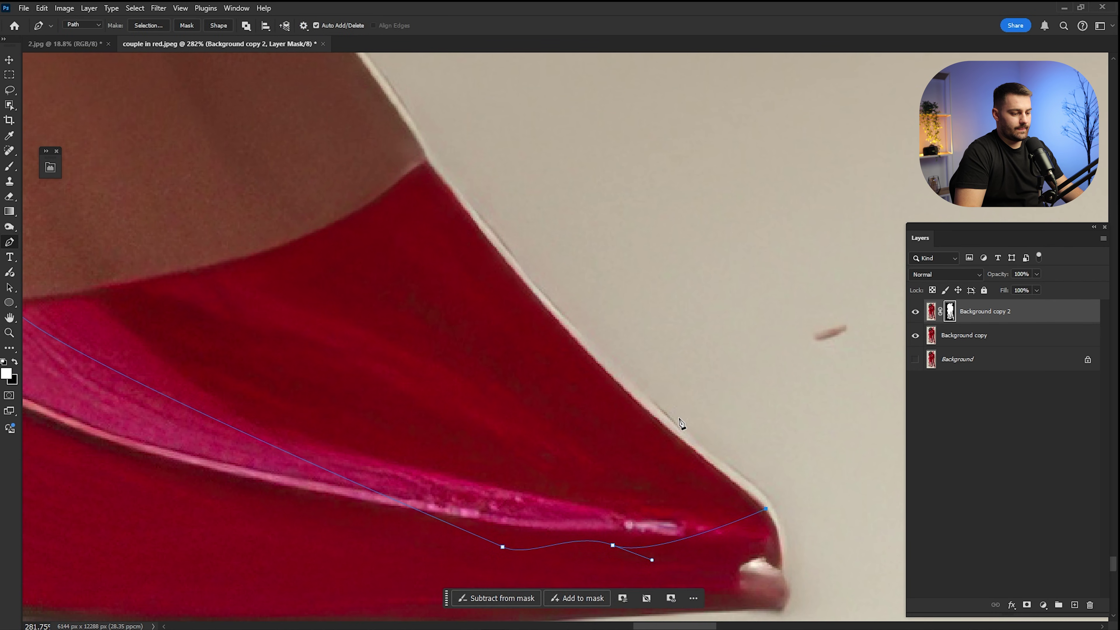
key(ctrl+z)
Step: Continue the Pen path from the woman's shoe toe up her foot's front edge and close it at the man's sole
drag(632, 380, 602, 359)
key(space)
drag(489, 204, 477, 309)
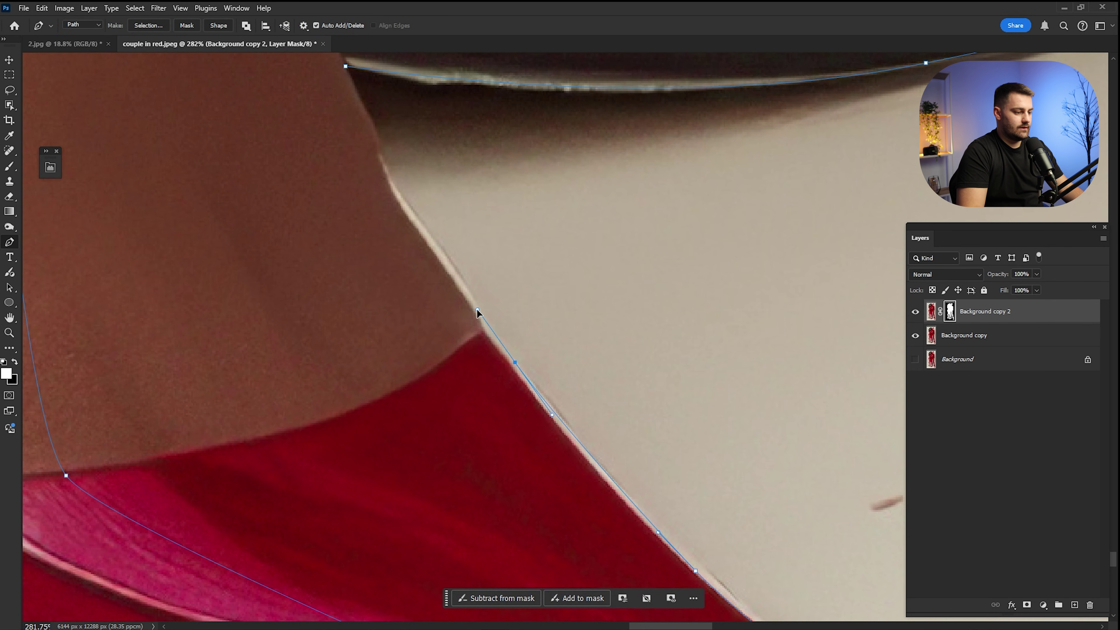
scroll(480, 322, up, 5)
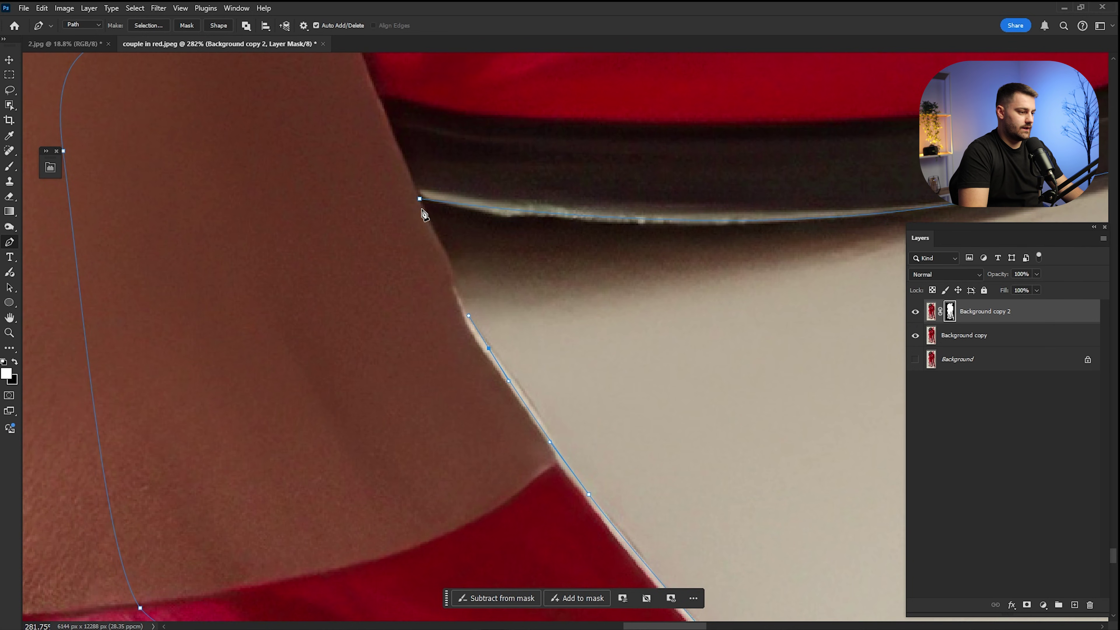
scroll(416, 243, down, 5)
Step: Convert the closed path into an anti-aliased new selection with a 0.2-pixel feather and hide the Background copy layer
right_click(476, 325)
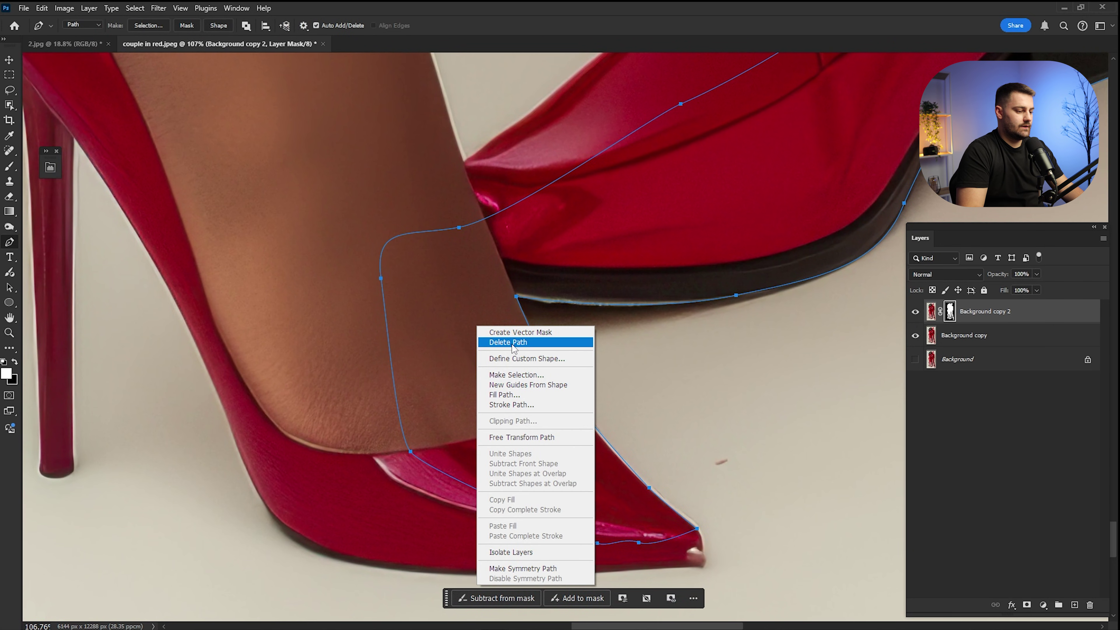
click(518, 375)
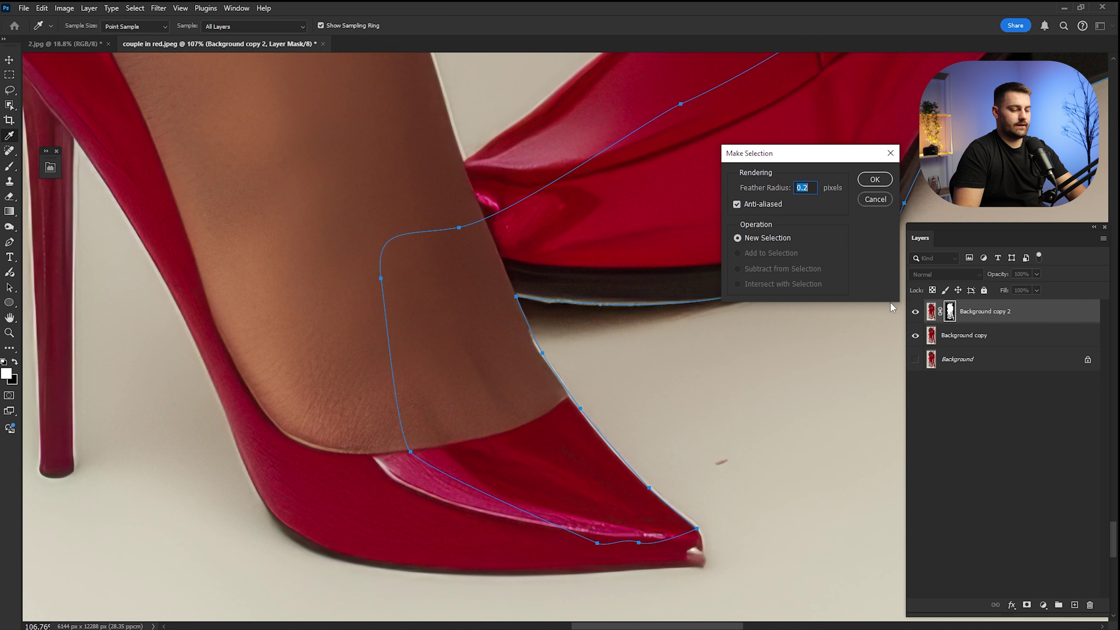
key(Return)
click(914, 335)
key(p)
scroll(675, 293, down, 2)
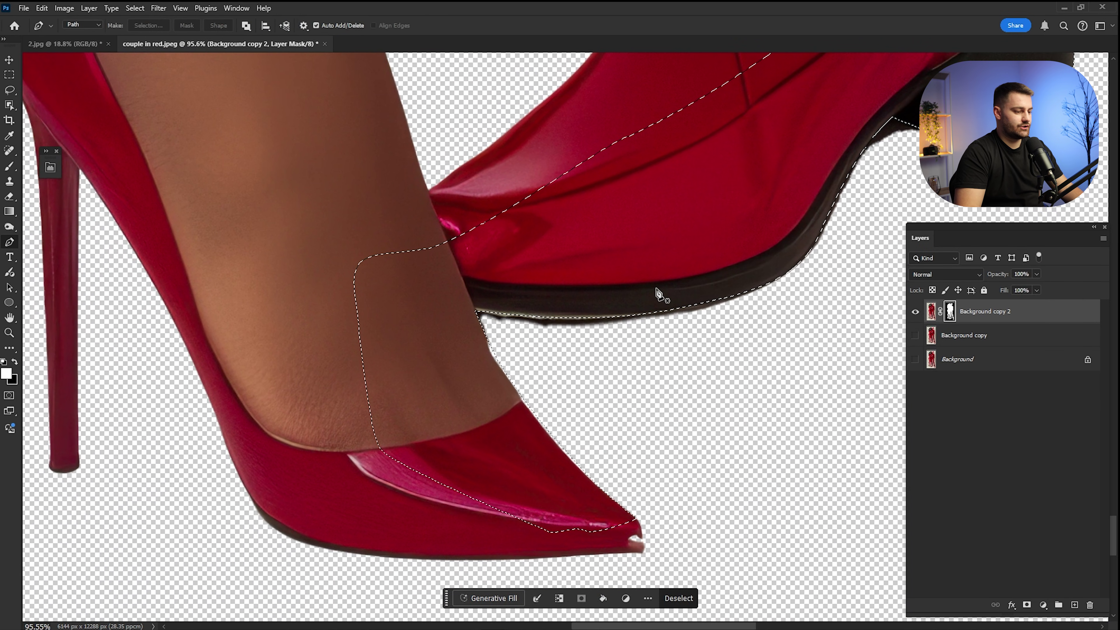
Step: Enlarge the brush and paint white on the mask inside the selection to restore the rear shoe's sole and the foot's edge
key(b)
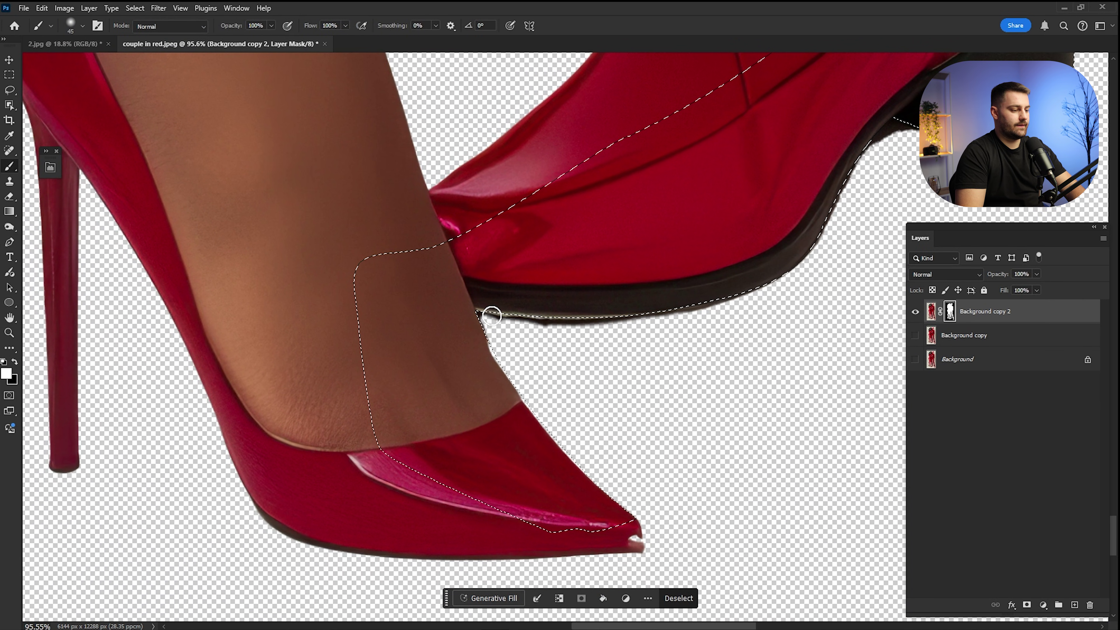
key(bracketright)
key(bracketright)
key(bracketright)
key(bracketright)
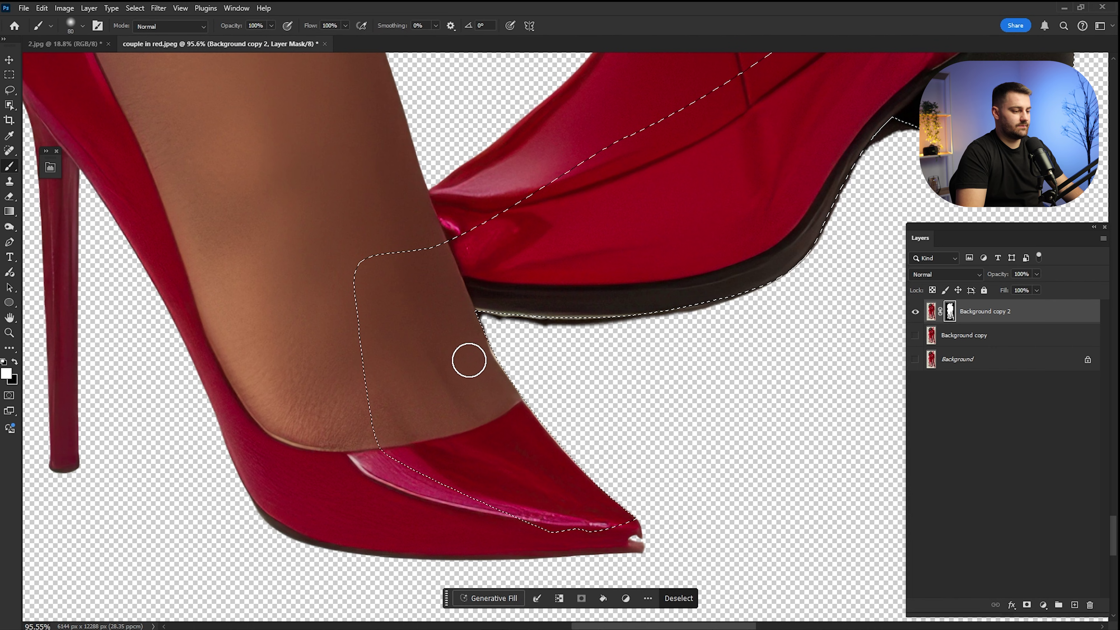
drag(700, 284, 530, 343)
drag(704, 182, 727, 233)
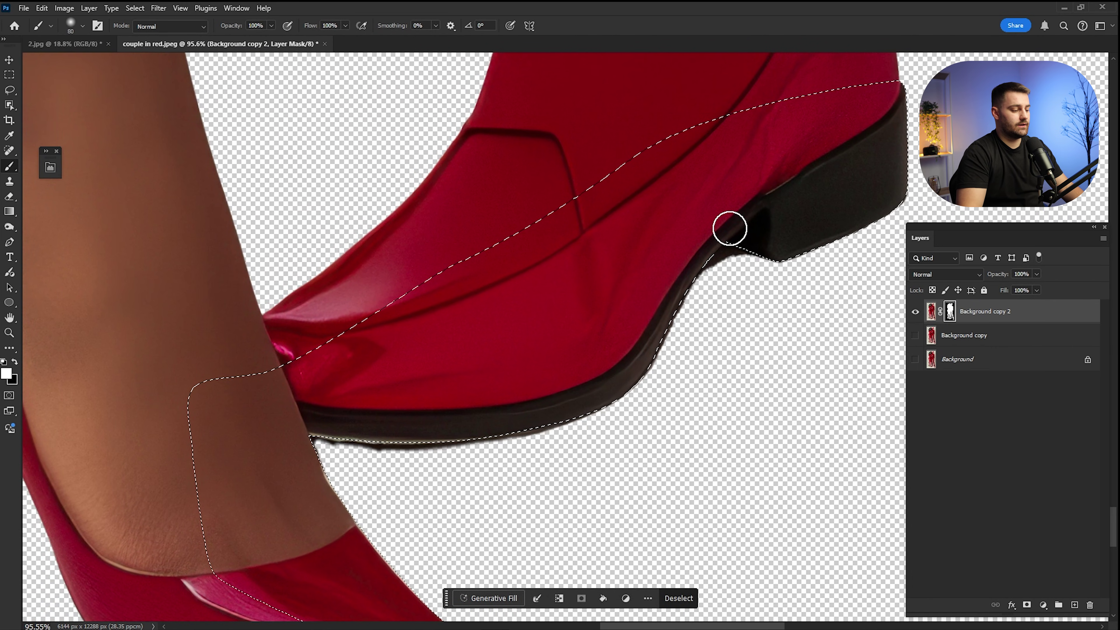
drag(587, 241, 703, 166)
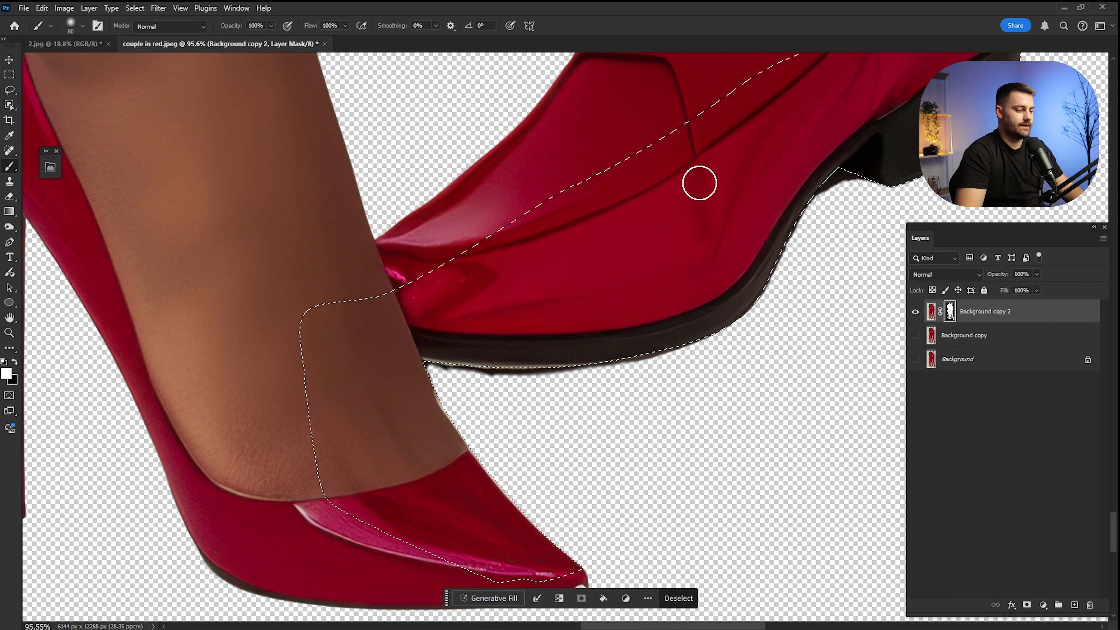
Step: Mask out the residue outside the path along the rear shoe's sole, heel and the woman's foot with black, and deselect
scroll(633, 157, down, 3)
key(x)
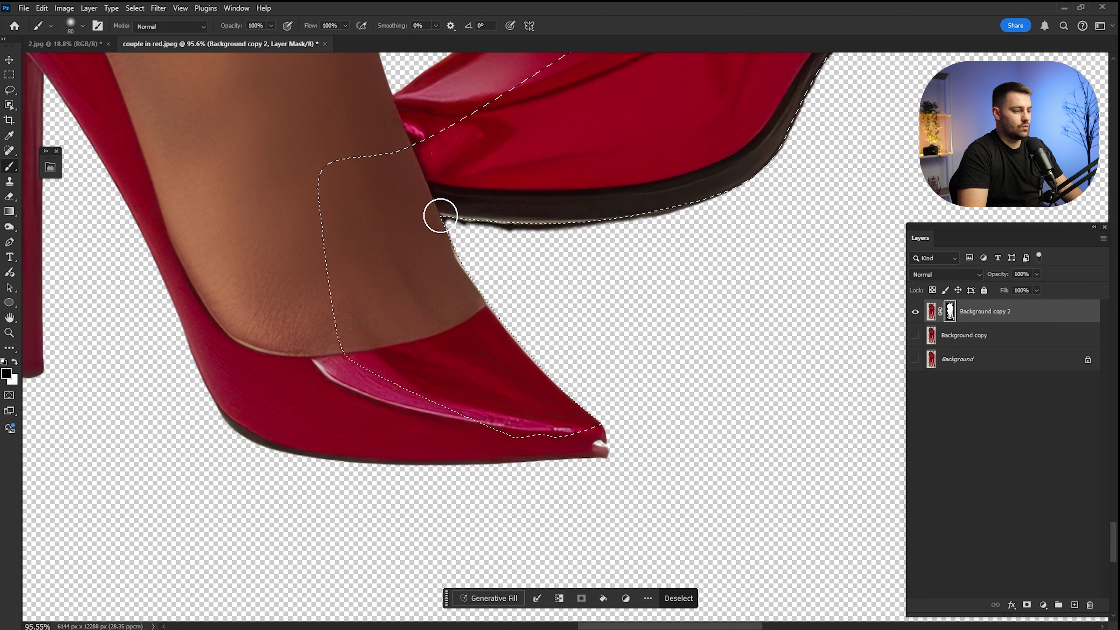
mouse_move(441, 215)
mouse_down()
mouse_move(586, 227)
mouse_move(702, 195)
mouse_up()
mouse_move(754, 165)
mouse_down()
mouse_move(630, 277)
mouse_move(713, 158)
mouse_move(746, 141)
mouse_move(829, 150)
mouse_move(897, 116)
mouse_up()
drag(905, 108, 772, 180)
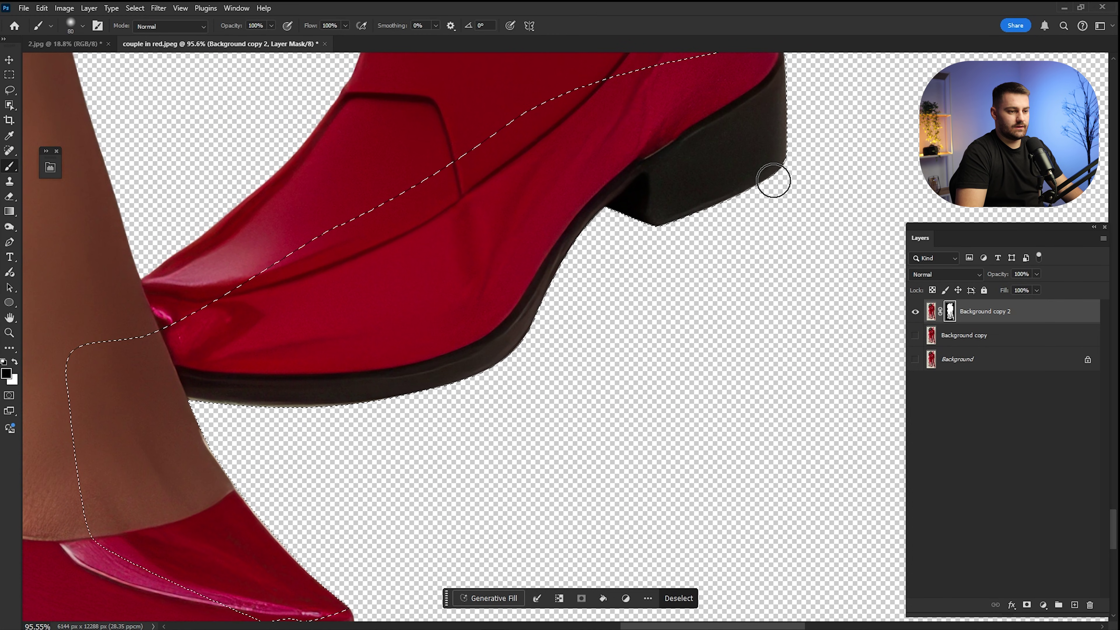
drag(636, 226, 785, 108)
drag(548, 282, 689, 195)
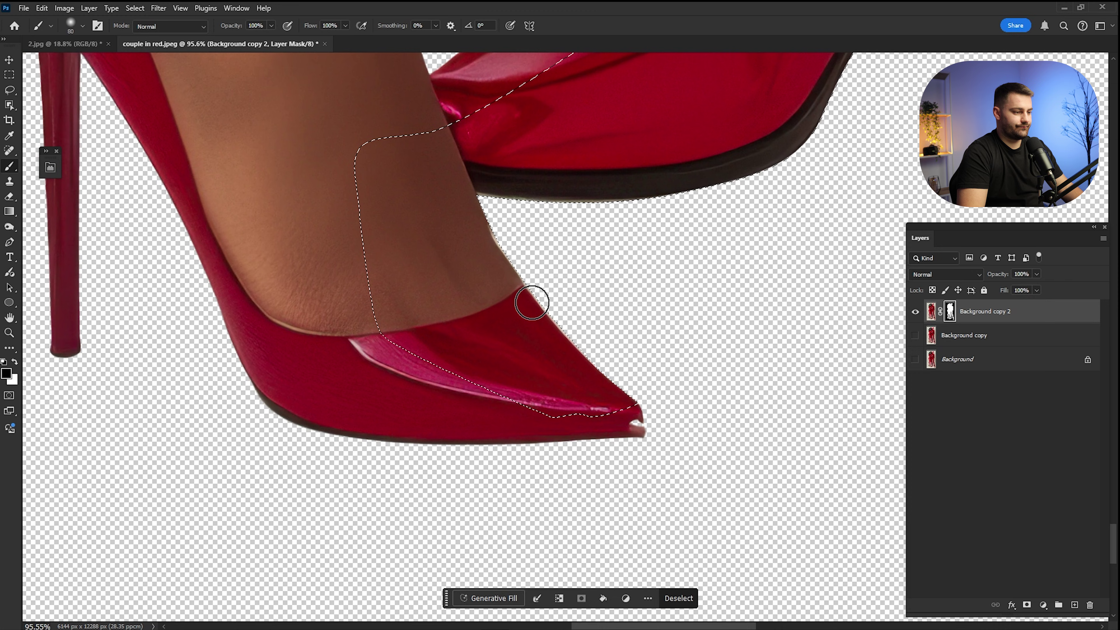
key(ctrl+d)
key(ctrl+0)
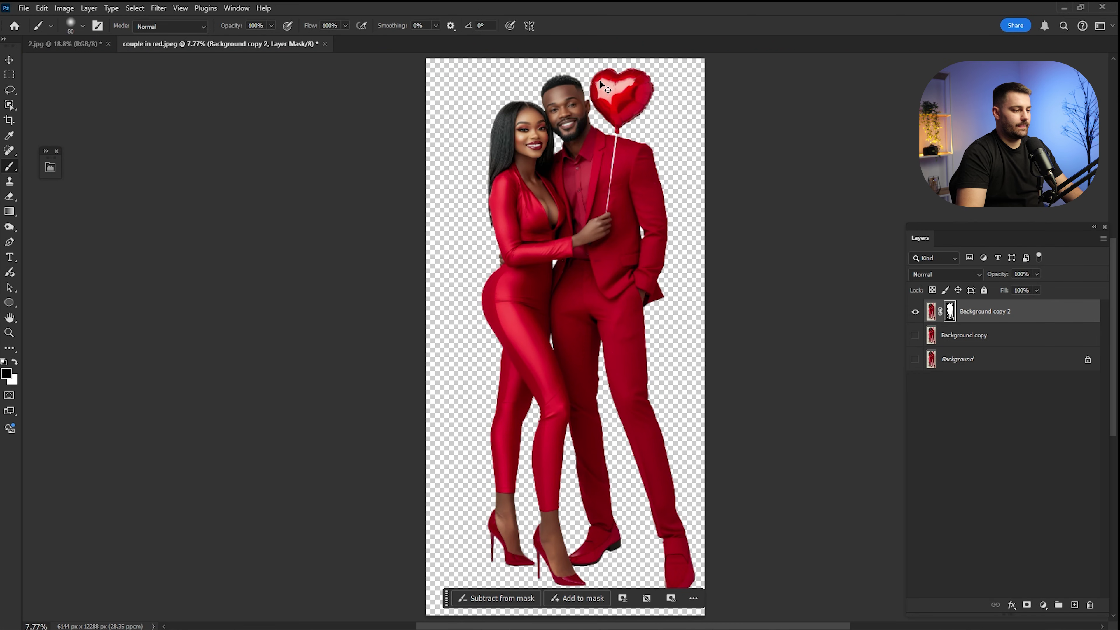
Step: Compare the cutout with the Background copy layer and examine the mask edge along the woman's hair and sleeve
click(915, 335)
click(915, 335)
click(915, 335)
key(z)
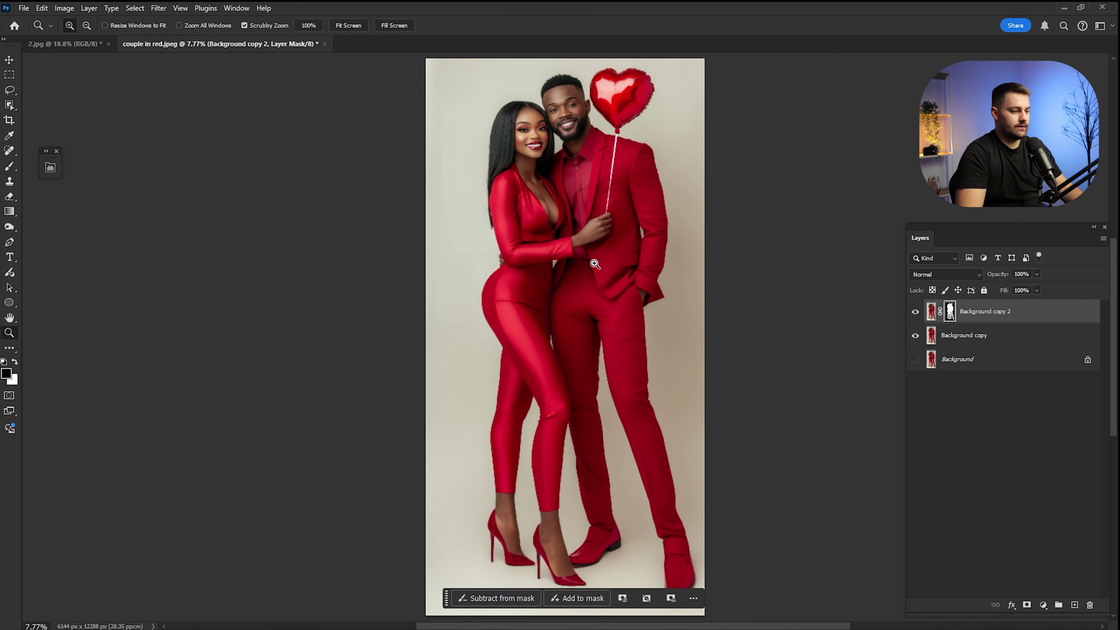
drag(502, 207, 715, 318)
click(915, 336)
key(z)
drag(556, 321, 590, 323)
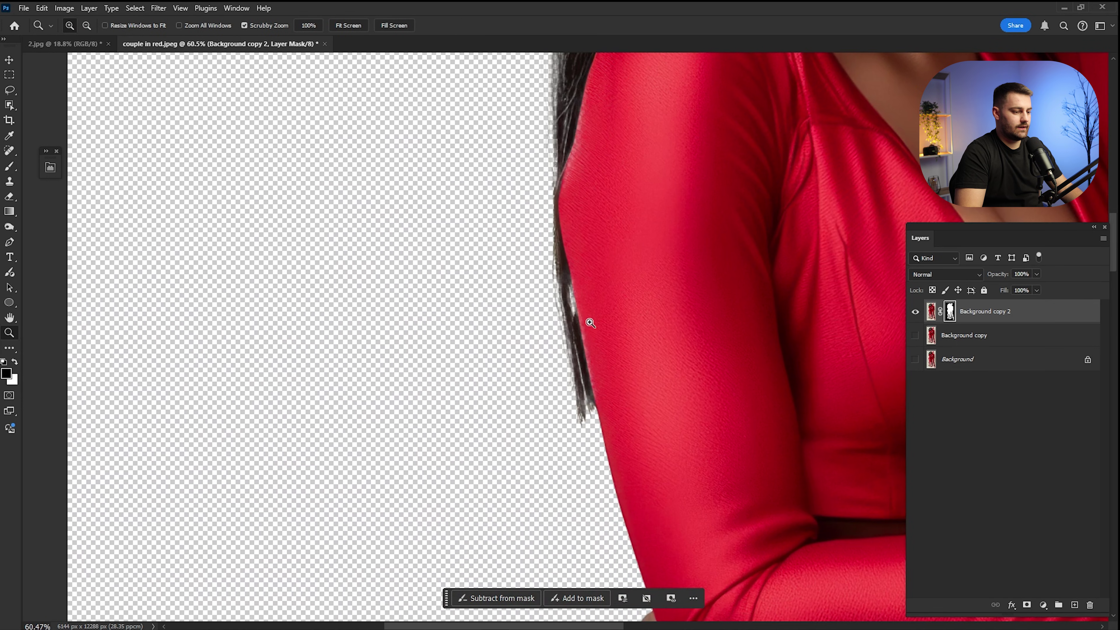
scroll(590, 323, up, 2)
key(b)
key(x)
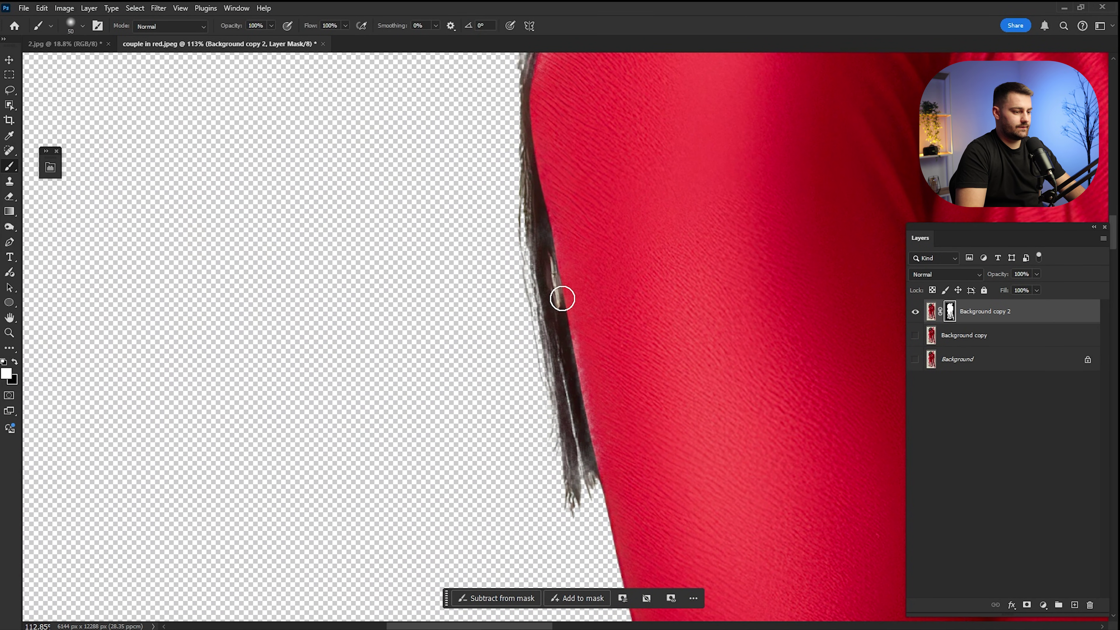
key(ctrl+0)
scroll(618, 255, up, 2)
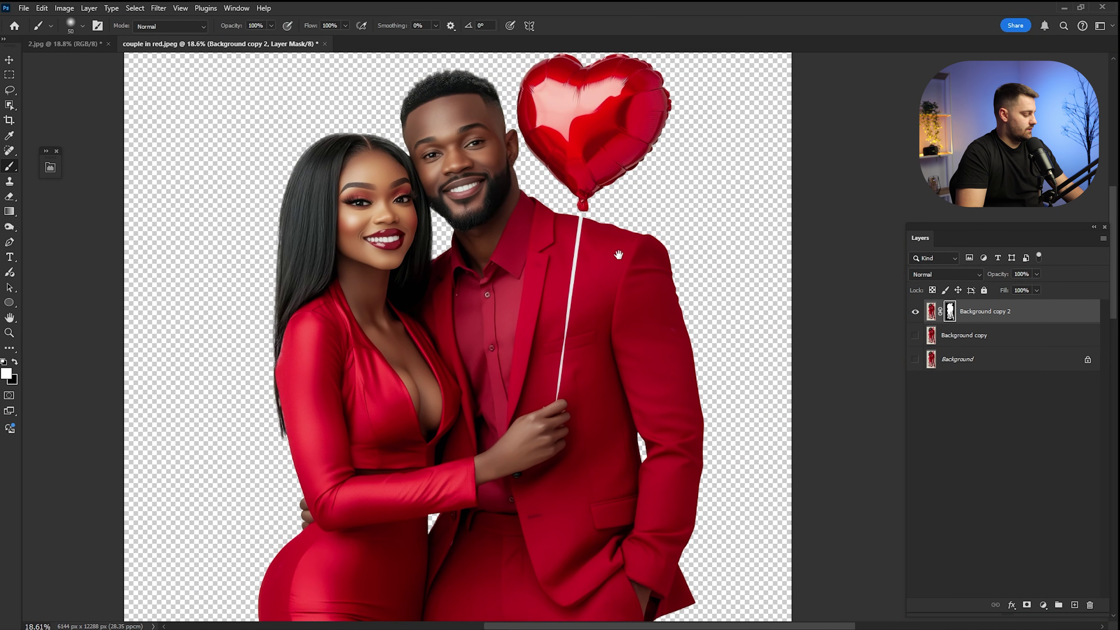
Step: Restore the missing balloon stick between the balloon's knot and the man's shoulder with a small white brush on the mask
key(z)
drag(595, 201, 630, 204)
mouse_move(516, 236)
mouse_down()
mouse_move(593, 240)
mouse_move(686, 306)
mouse_up()
drag(645, 291, 665, 242)
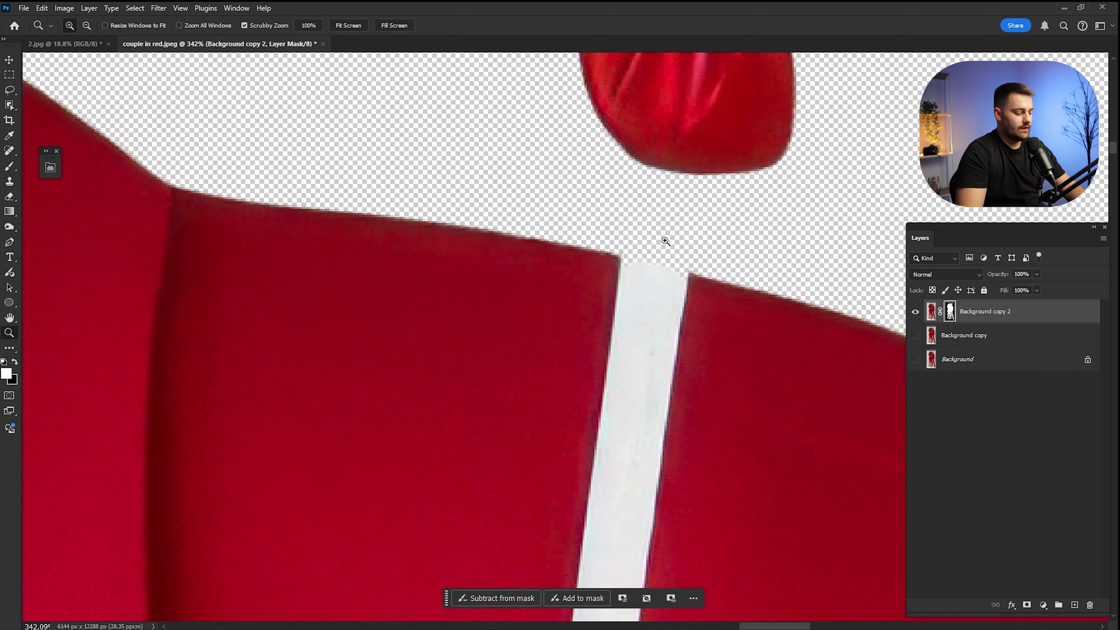
key(b)
key(bracketleft)
key(bracketleft)
key(bracketleft)
key(bracketleft)
key(bracketleft)
key(bracketleft)
key(bracketleft)
key(bracketleft)
key(bracketleft)
key(bracketleft)
mouse_move(646, 170)
mouse_down()
mouse_move(629, 270)
mouse_move(663, 185)
mouse_move(684, 170)
mouse_move(680, 265)
mouse_move(695, 162)
mouse_up()
click(914, 335)
click(915, 335)
key(bracketright)
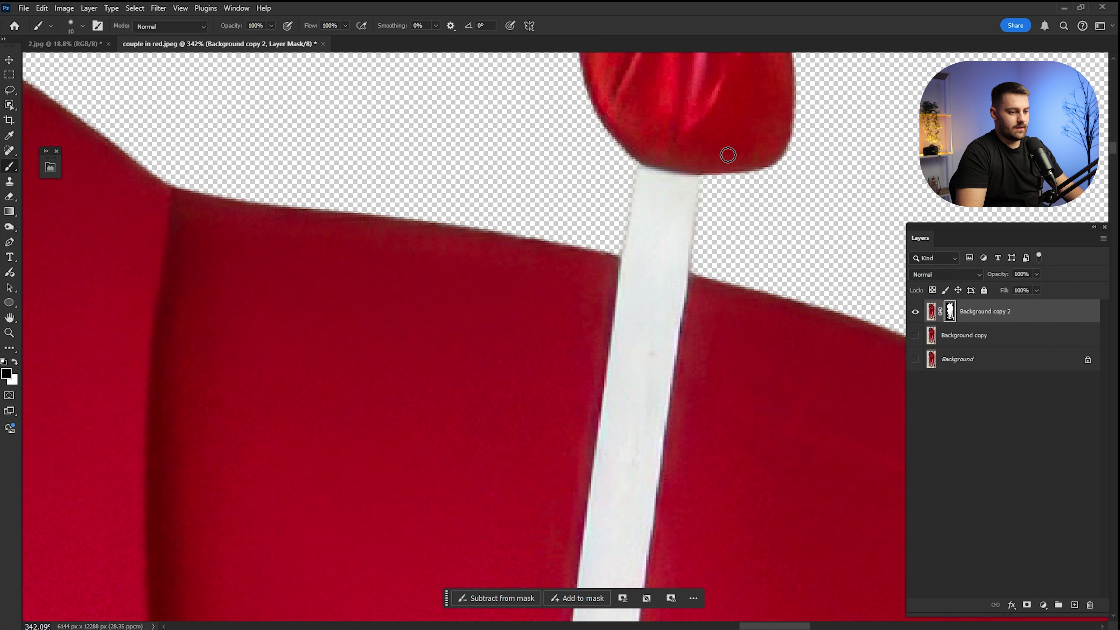
key(ctrl+0)
Step: Compare the man's front shoe cutout with the original on the Background copy layer, leaving that layer visible
click(915, 337)
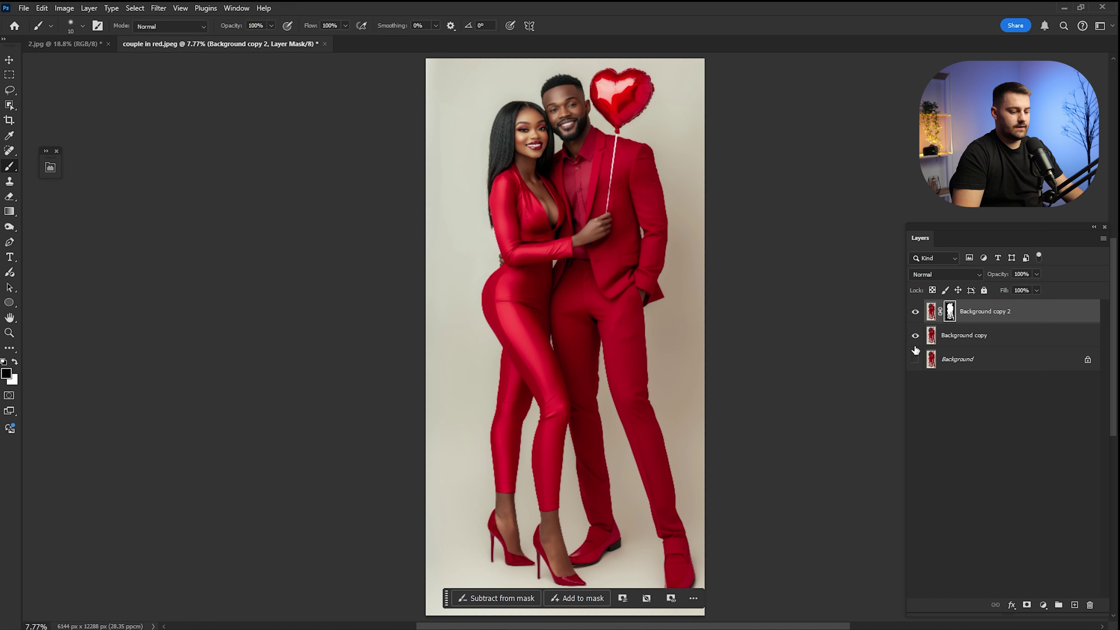
click(915, 337)
drag(724, 460, 705, 230)
drag(677, 382, 670, 293)
drag(670, 294, 793, 282)
click(914, 336)
click(915, 337)
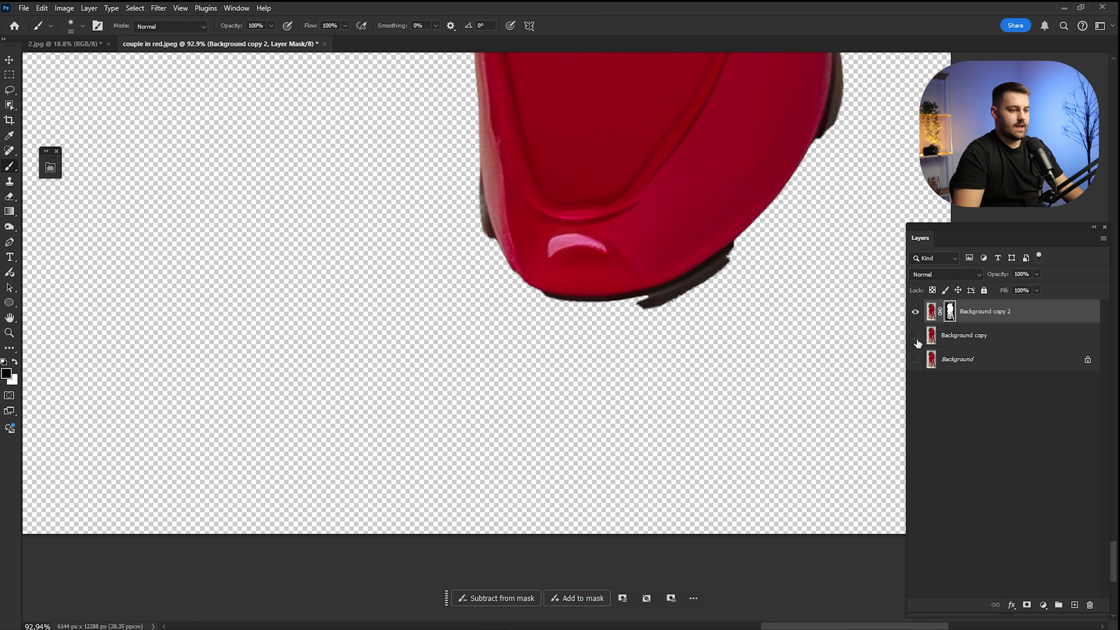
click(915, 338)
drag(574, 225, 670, 261)
click(917, 342)
click(916, 335)
Step: Trace a Pen path down the inner side of the man's front shoe sole and around the bottom of the toe
key(p)
scroll(590, 234, up, 3)
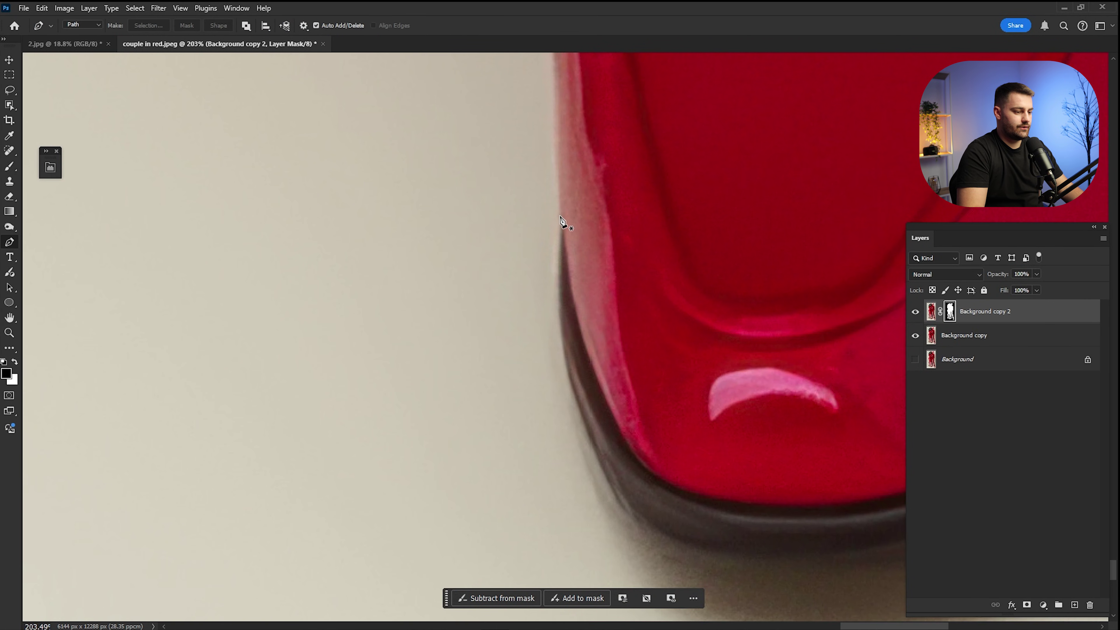
drag(574, 429, 590, 467)
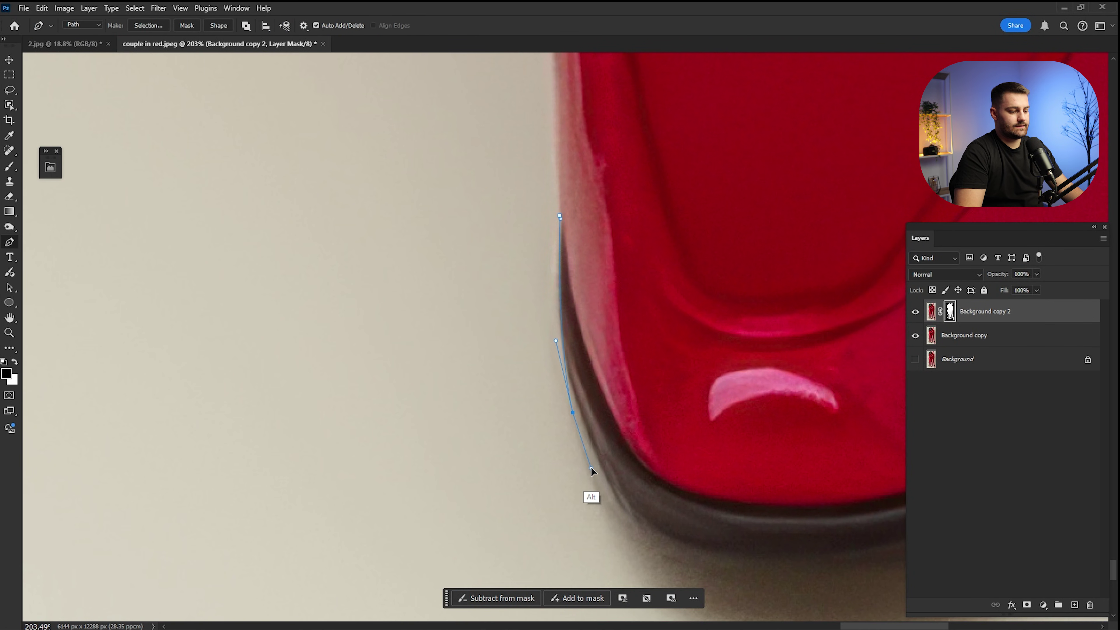
drag(668, 503, 519, 364)
drag(552, 424, 739, 285)
scroll(661, 423, down, 3)
Step: Continue the path up the sole's outer side and close it across the inside of the front shoe
scroll(709, 420, up, 4)
scroll(709, 421, right, 2)
drag(722, 240, 709, 396)
scroll(710, 395, up, 2)
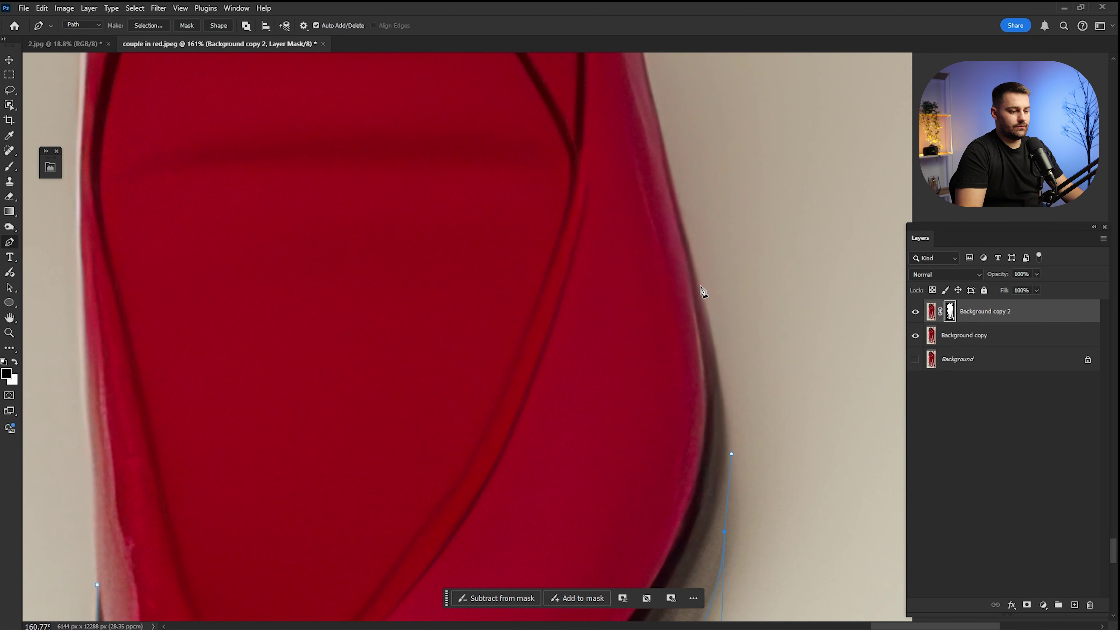
drag(700, 285, 673, 198)
drag(839, 205, 616, 251)
drag(599, 275, 585, 301)
key(ctrl+z)
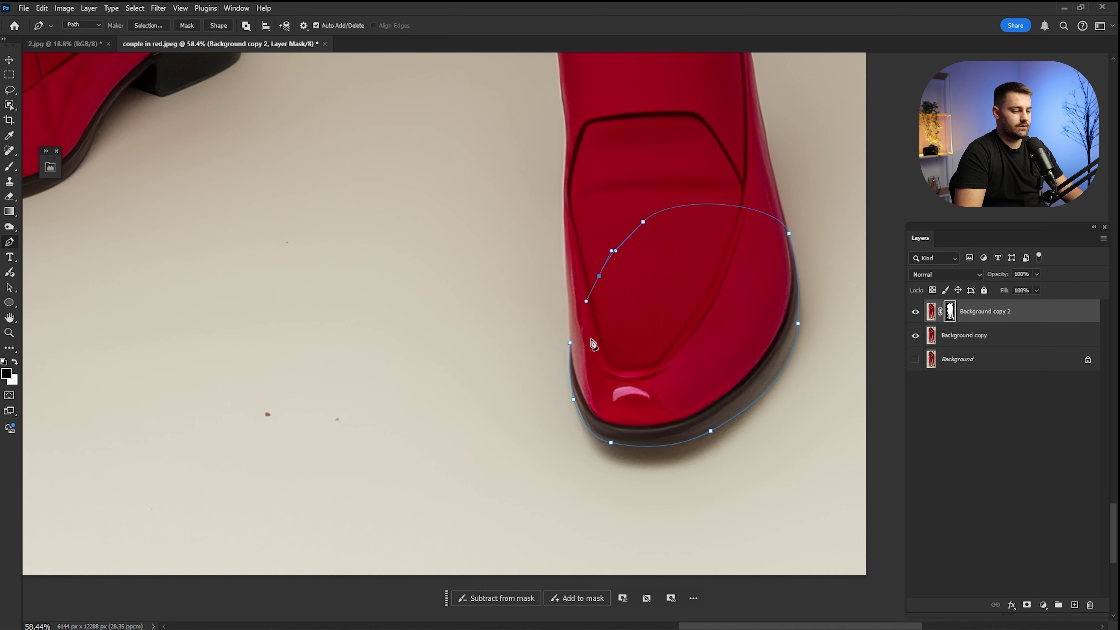
Step: Turn the front shoe path into a new selection with a 0.2-pixel feather and hide the Background copy layer
right_click(640, 322)
click(662, 374)
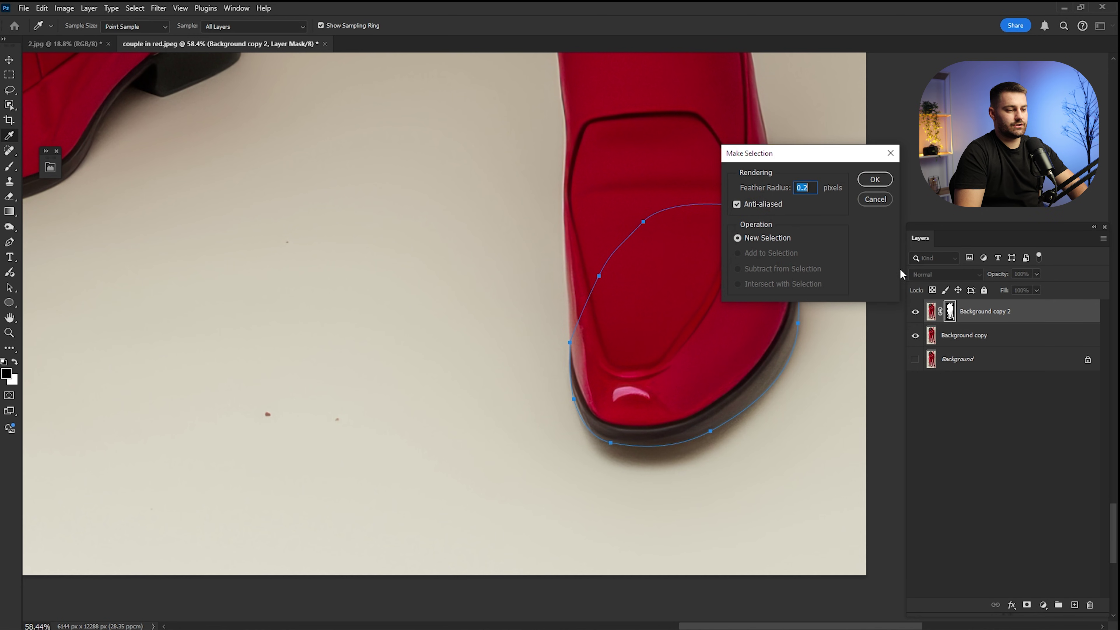
key(Return)
click(914, 335)
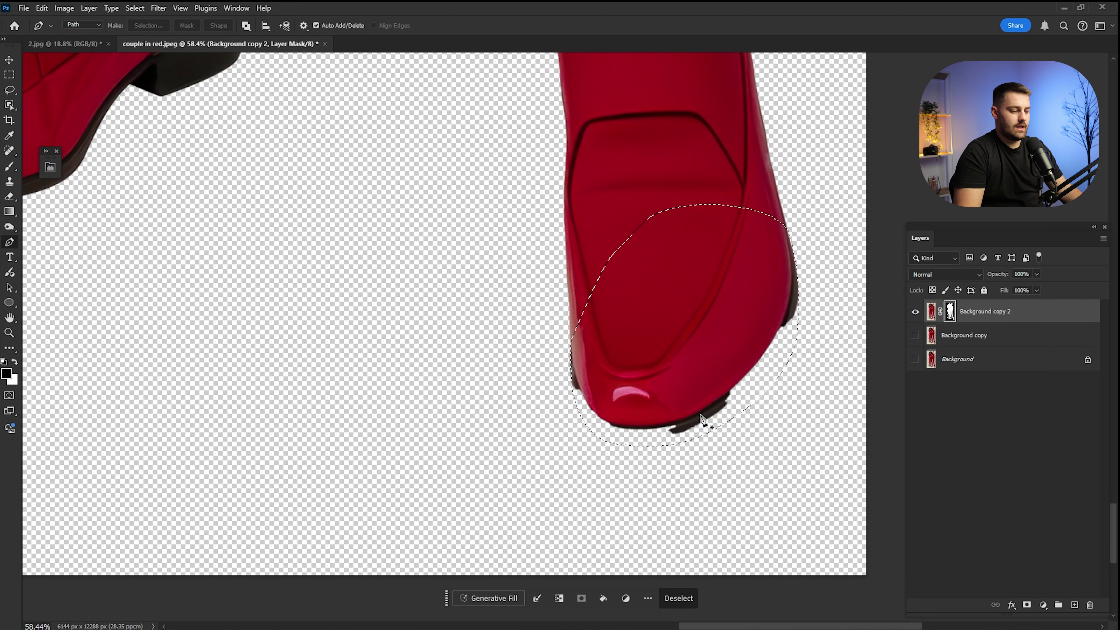
scroll(713, 383, down, 2)
Step: Enlarge the brush to 200 px, restore the front shoe's sole inside the selection with white, and deselect
key(b)
key(bracketright)
key(bracketright)
key(bracketright)
key(bracketright)
key(bracketright)
key(bracketright)
key(bracketright)
key(bracketright)
key(bracketright)
key(bracketright)
key(bracketright)
key(bracketright)
key(bracketright)
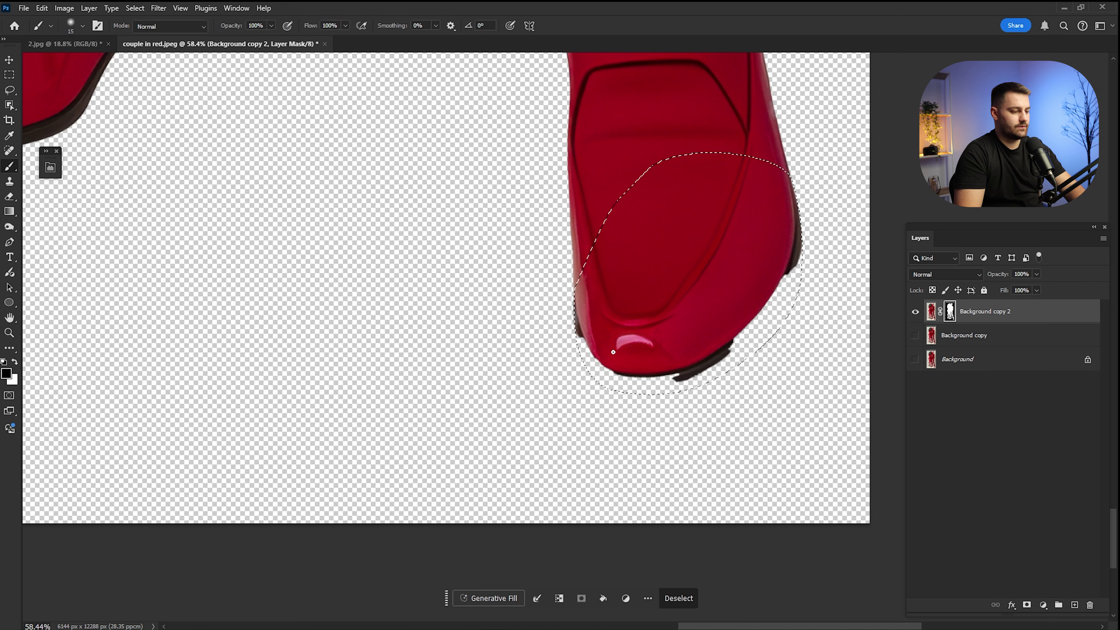
mouse_move(595, 337)
mouse_down()
mouse_move(703, 388)
mouse_move(779, 305)
mouse_move(790, 254)
mouse_move(769, 315)
mouse_move(569, 397)
mouse_move(686, 378)
mouse_up()
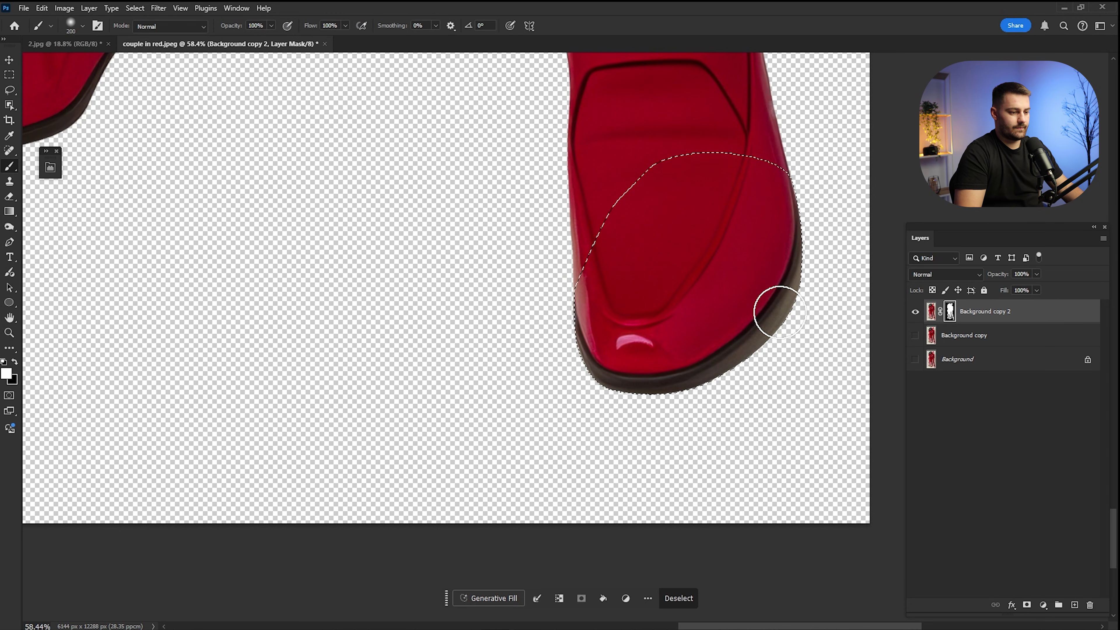
key(ctrl+d)
Step: Compare the restored sole and the whole cutout with the original by toggling the Background copy layer, leaving it hidden
click(915, 335)
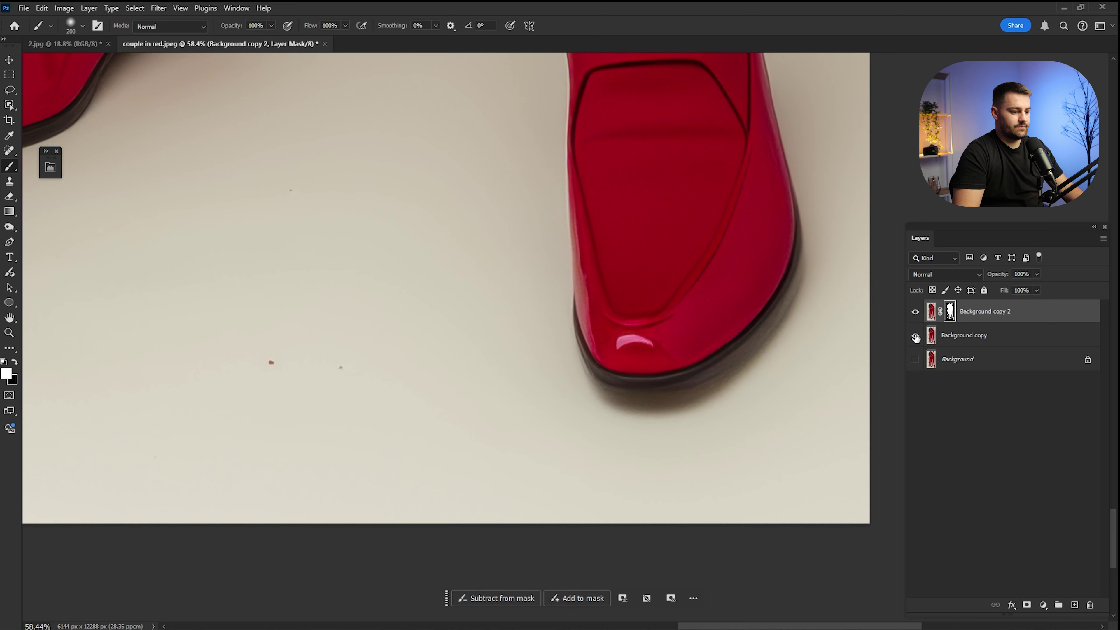
click(914, 335)
click(914, 335)
key(ctrl+0)
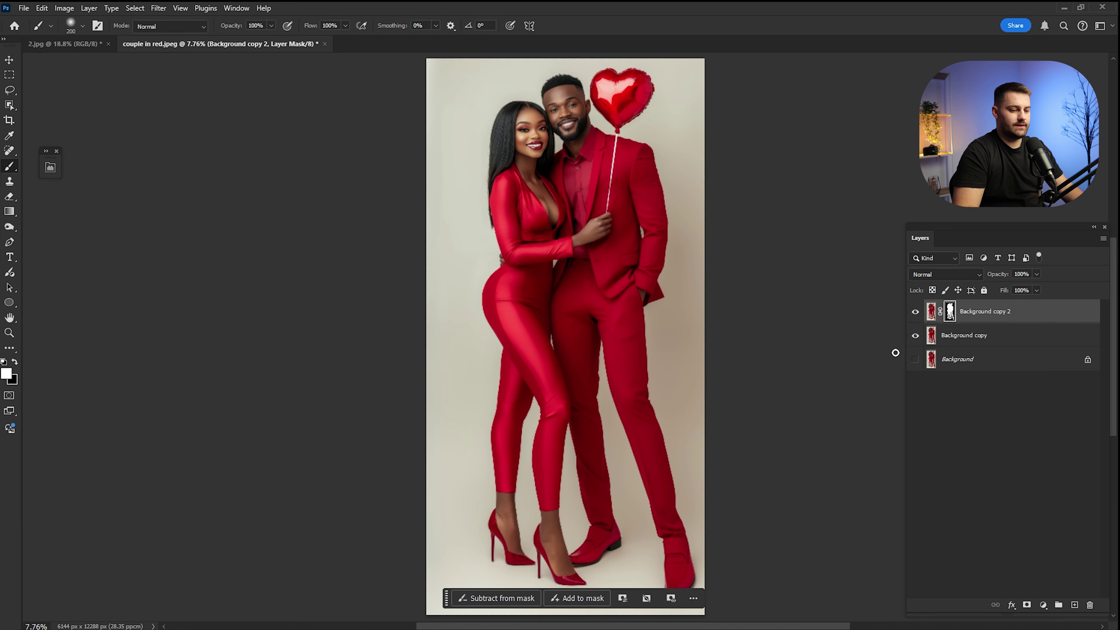
click(914, 335)
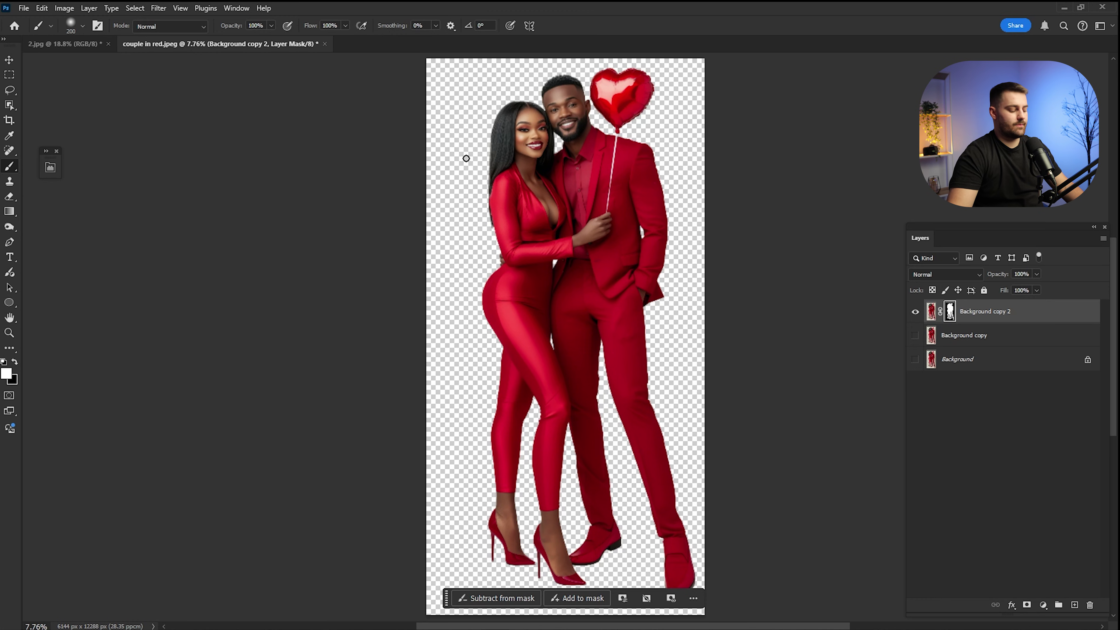
Step: Copy the masked couple layer from the couple in red document into the rose-room document 2.jpg
click(58, 44)
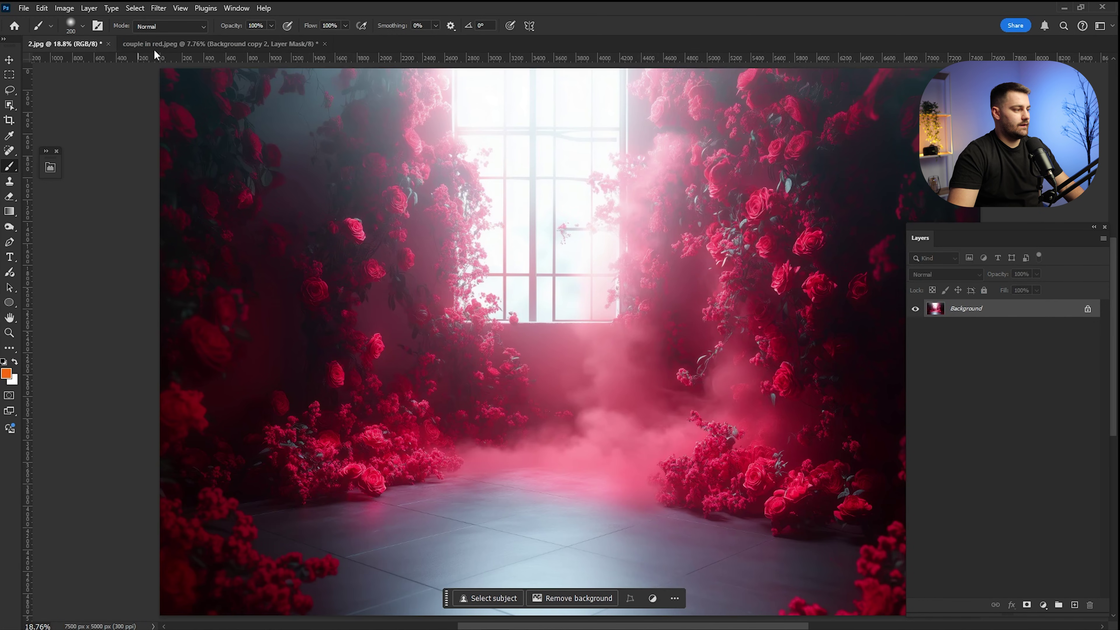
click(167, 44)
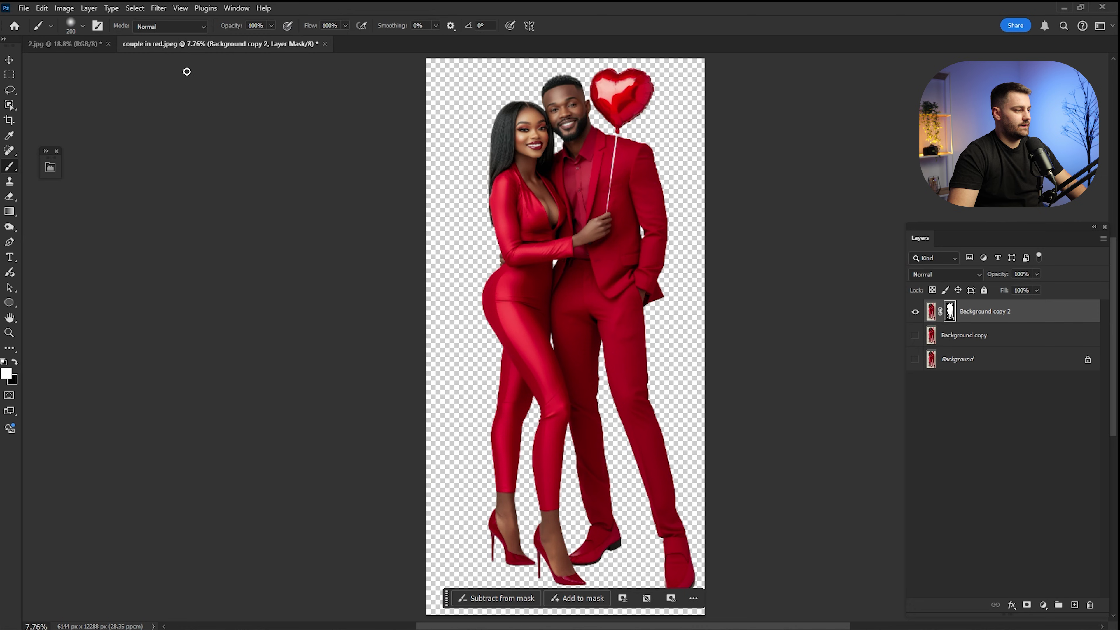
key(v)
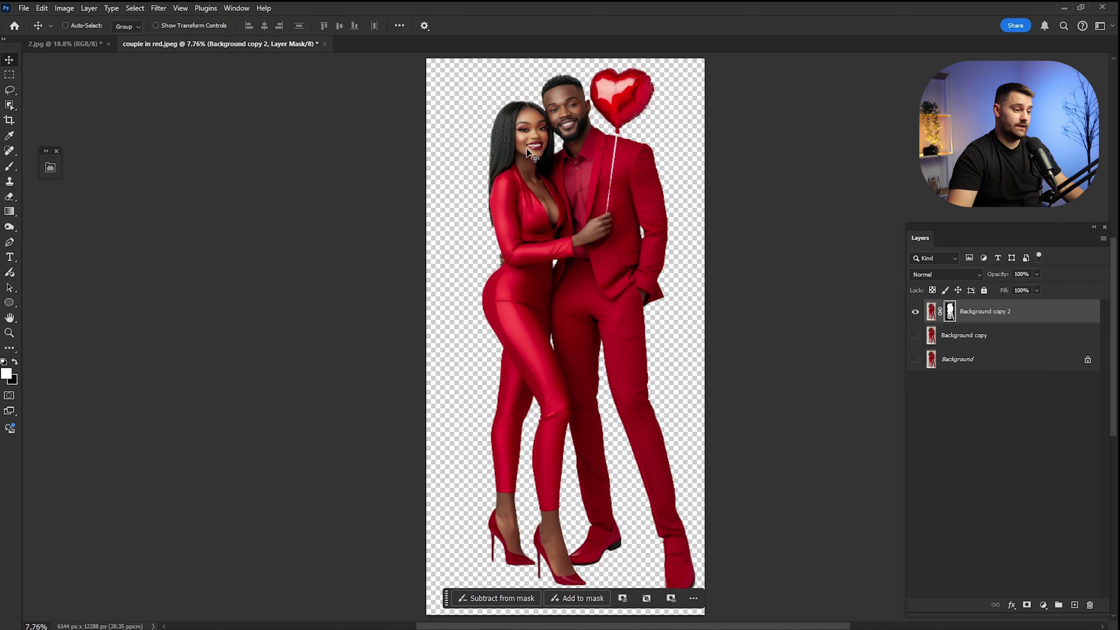
drag(563, 169, 512, 241)
key(z)
drag(624, 245, 592, 266)
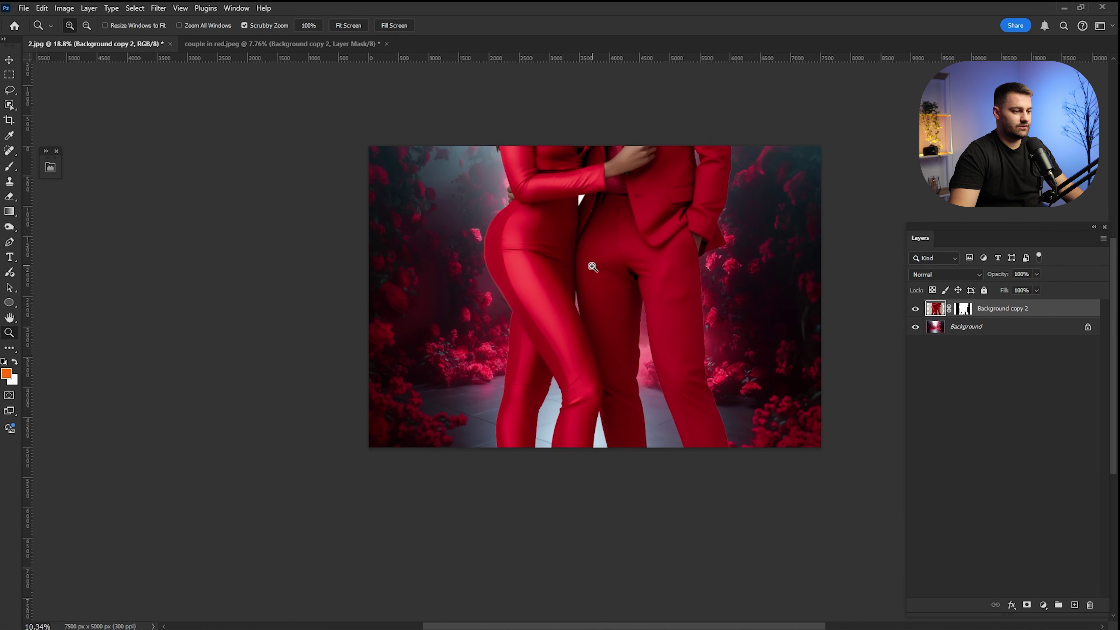
Step: Cancel the free transform of the couple, delete its layer from 2.jpg and return to the couple in red document
key(v)
key(ctrl+t)
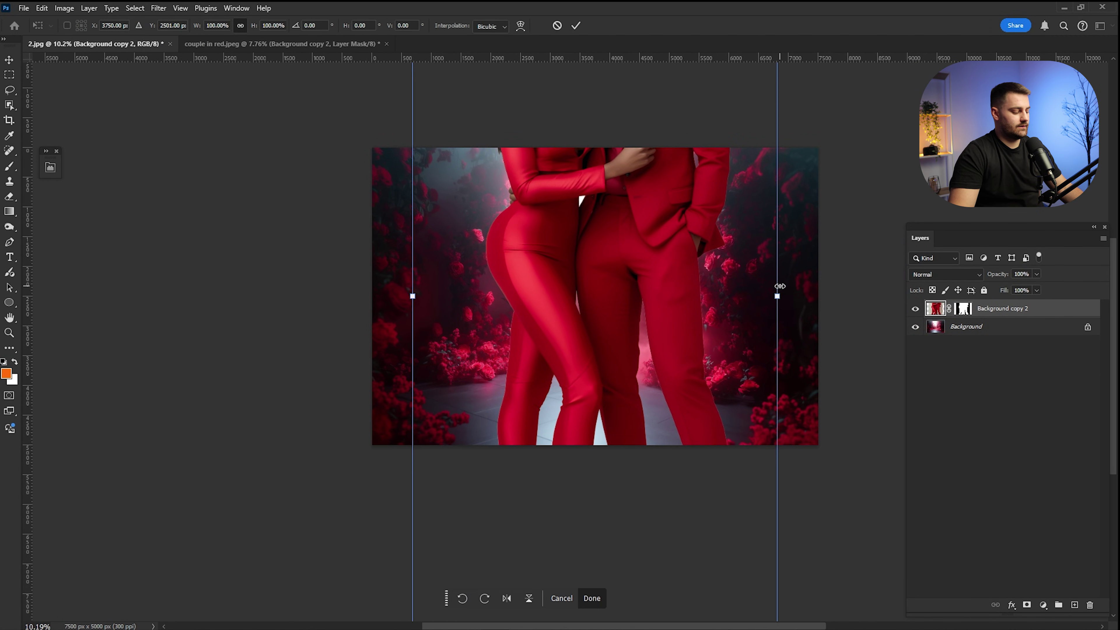
key(alt+Tab)
key(alt+Tab)
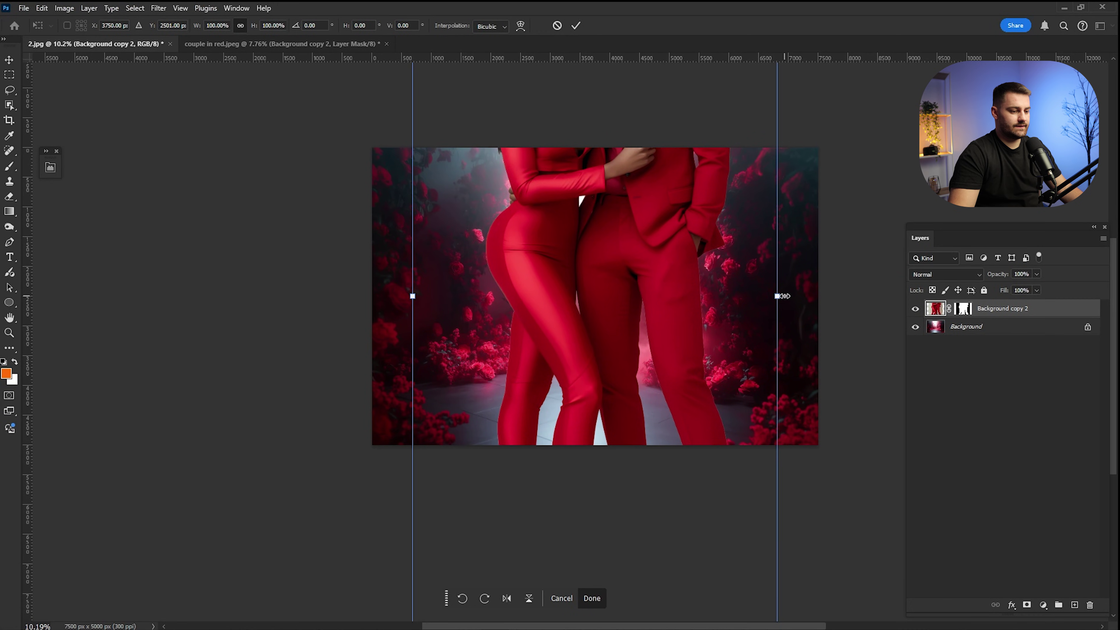
click(556, 27)
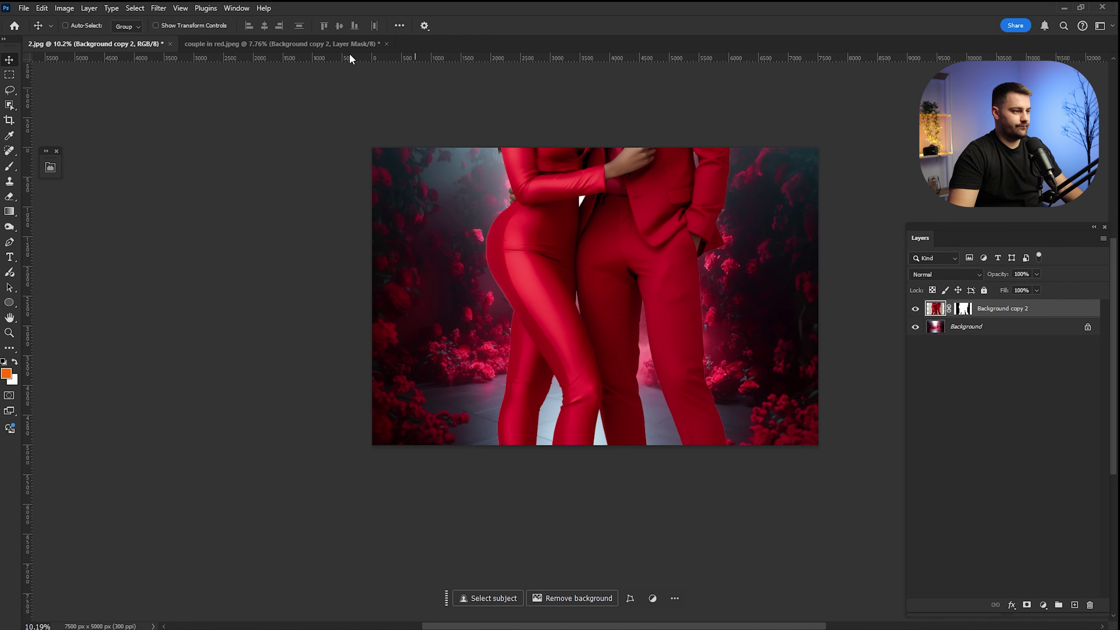
key(Delete)
click(298, 46)
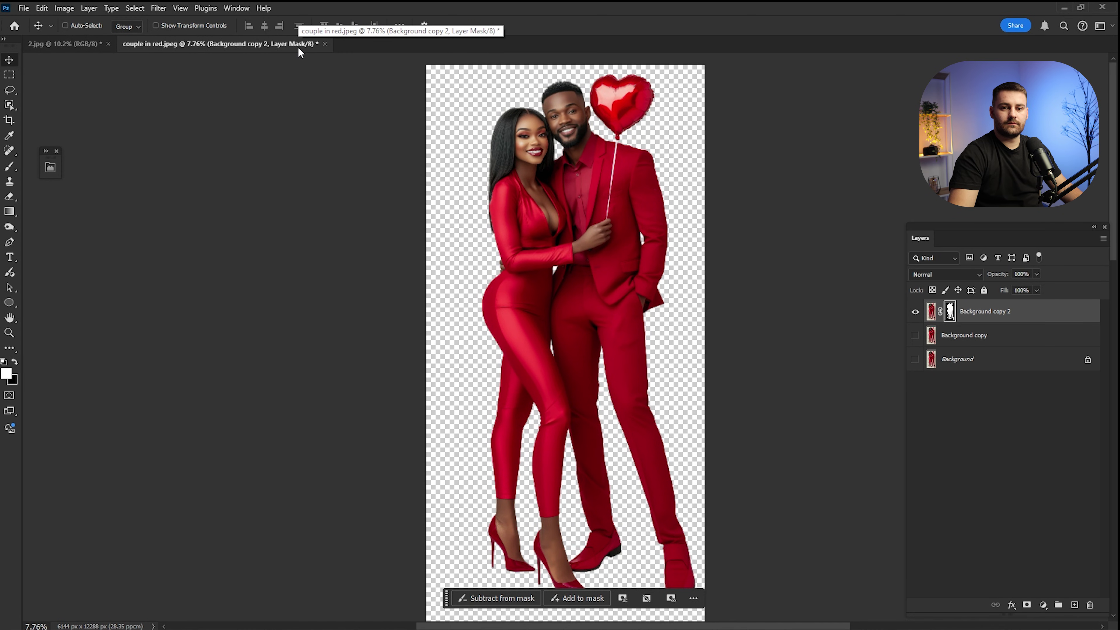
Step: Bring the masked couple layer into 2.jpg again, scale it to about 36.8% and centre it on the room's floor
drag(470, 108, 507, 187)
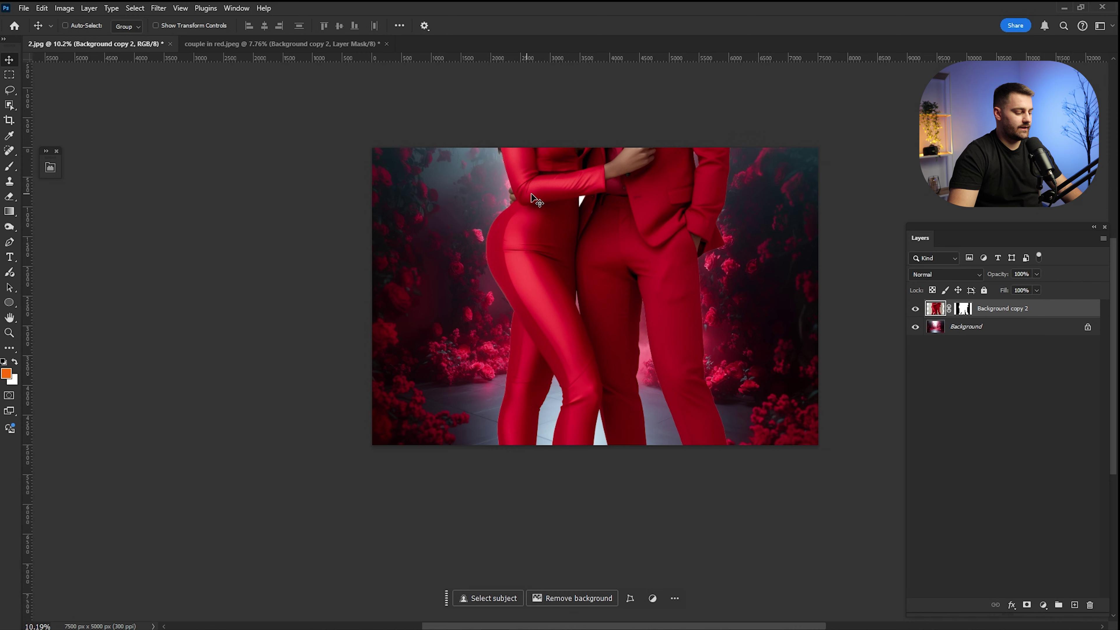
key(ctrl+t)
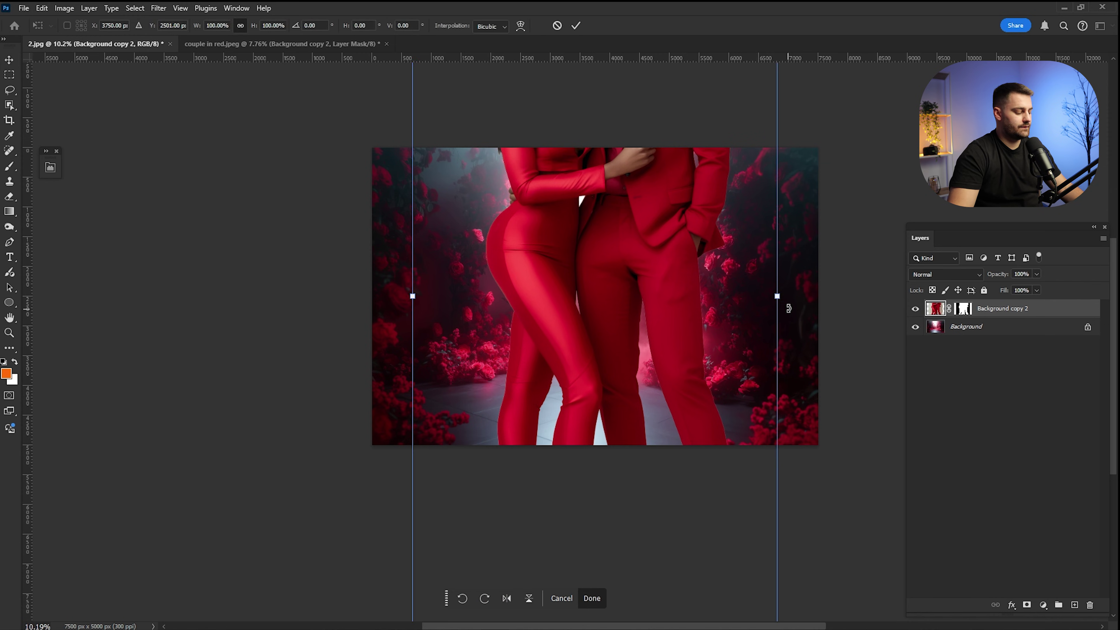
drag(783, 303, 625, 325)
scroll(624, 326, up, 3)
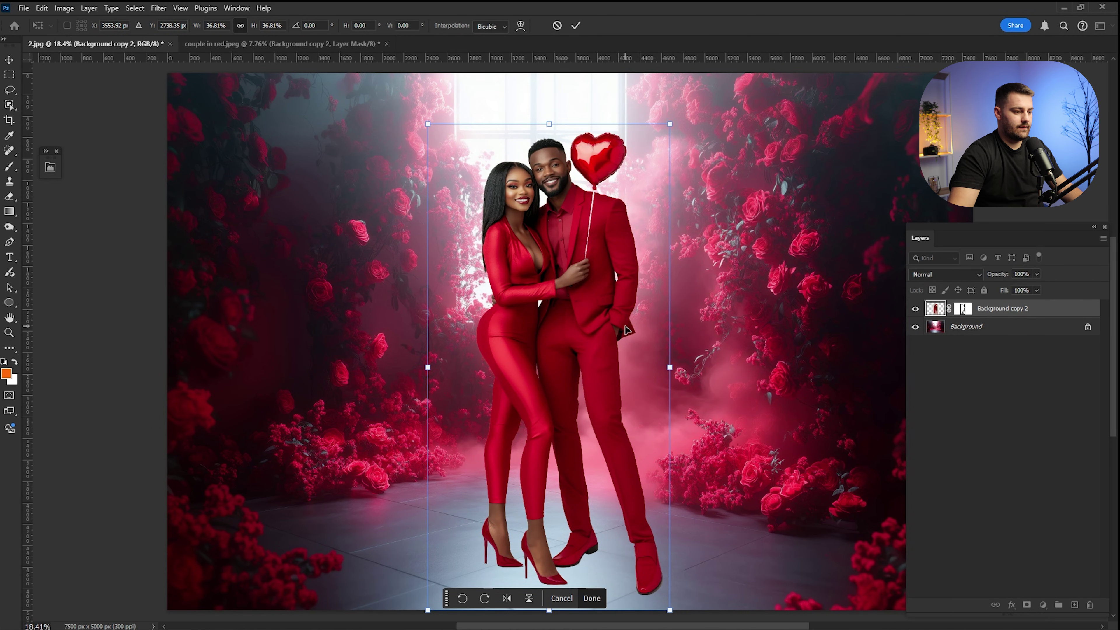
click(574, 26)
scroll(625, 344, down, 1)
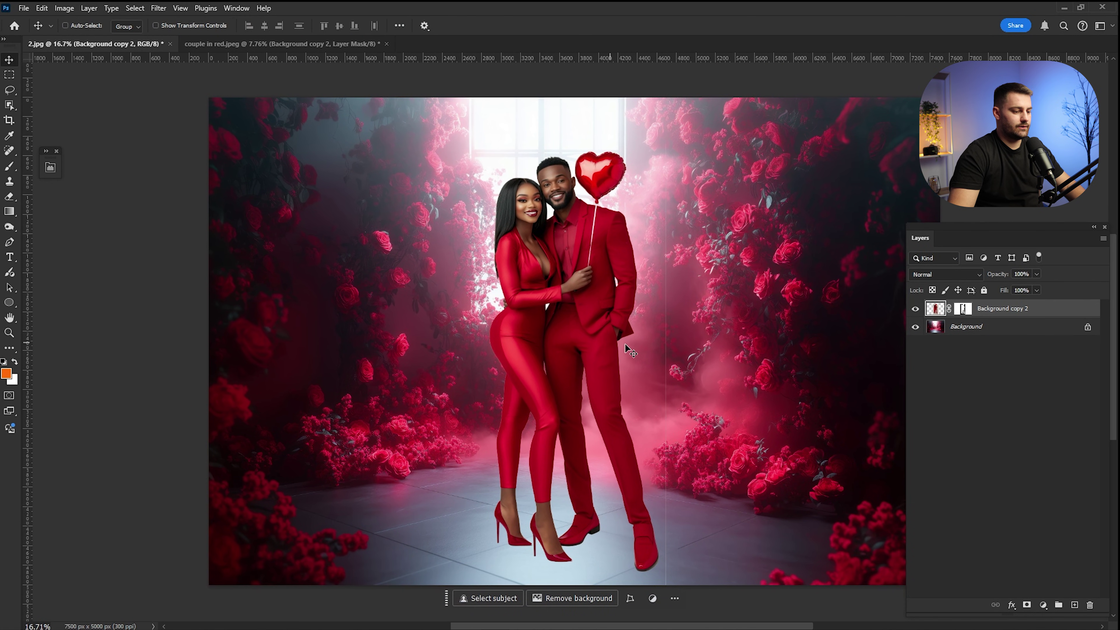
Step: Enlarge the couple to about 104.2% of its current size and show the guides
key(ctrl+t)
drag(665, 359, 625, 372)
key(Return)
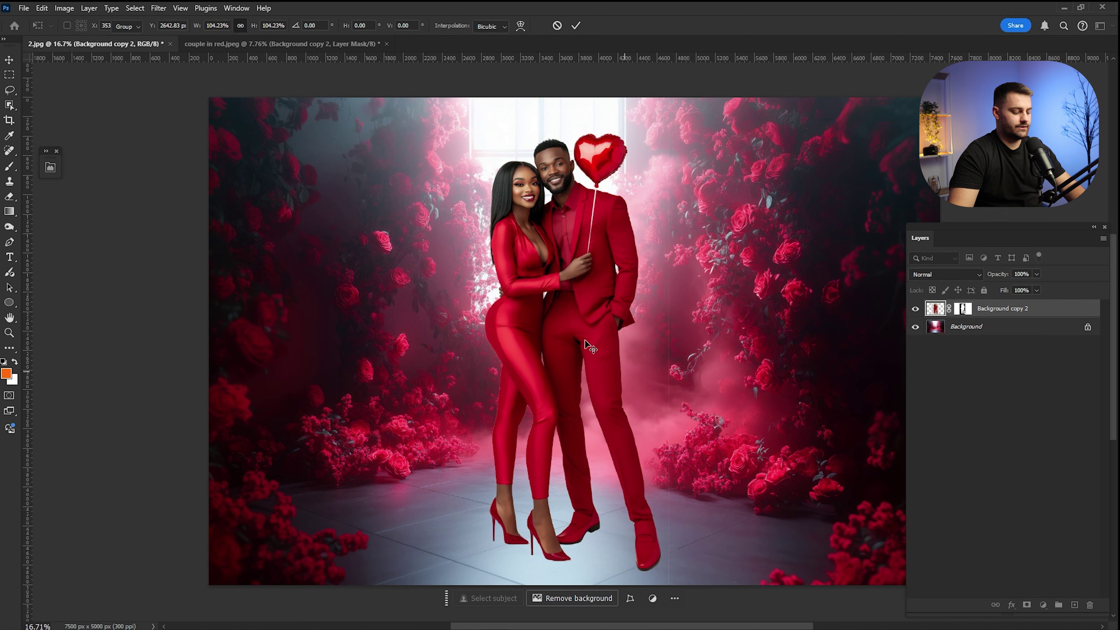
key(ctrl)
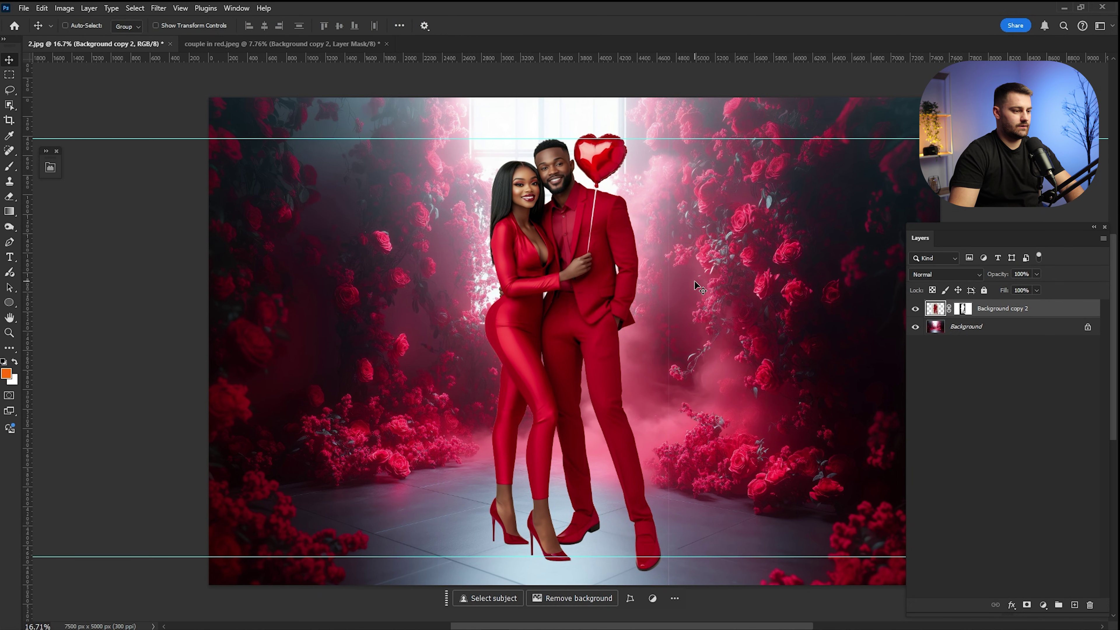
Step: Nudge the couple slightly to the left in front of the window
key(shift+Left)
key(shift+Left)
key(shift+Left)
key(shift+Left)
key(shift+Left)
key(shift+Left)
key(shift+Left)
key(shift+Left)
key(shift+Left)
key(shift+Left)
key(shift+Left)
key(shift+Left)
key(shift+Left)
key(shift+Left)
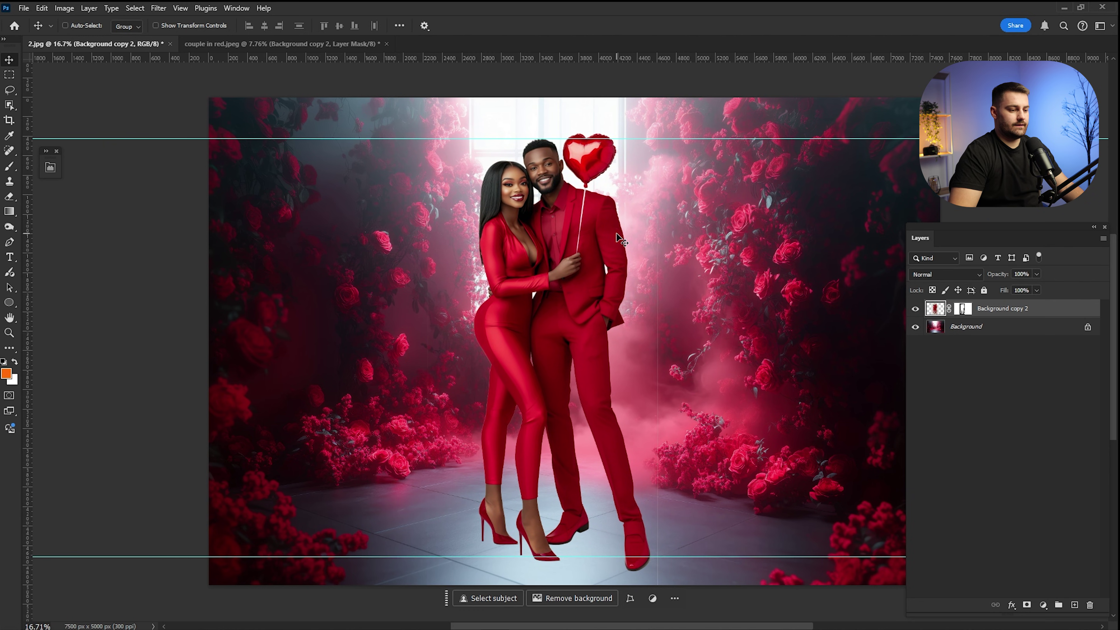
Step: Examine the faint vertical line to the right of the man's trousers, toggling the Background layer's visibility
key(ctrl+space)
drag(659, 360, 705, 366)
key(ctrl+space)
drag(654, 332, 709, 401)
drag(665, 365, 645, 342)
key(d)
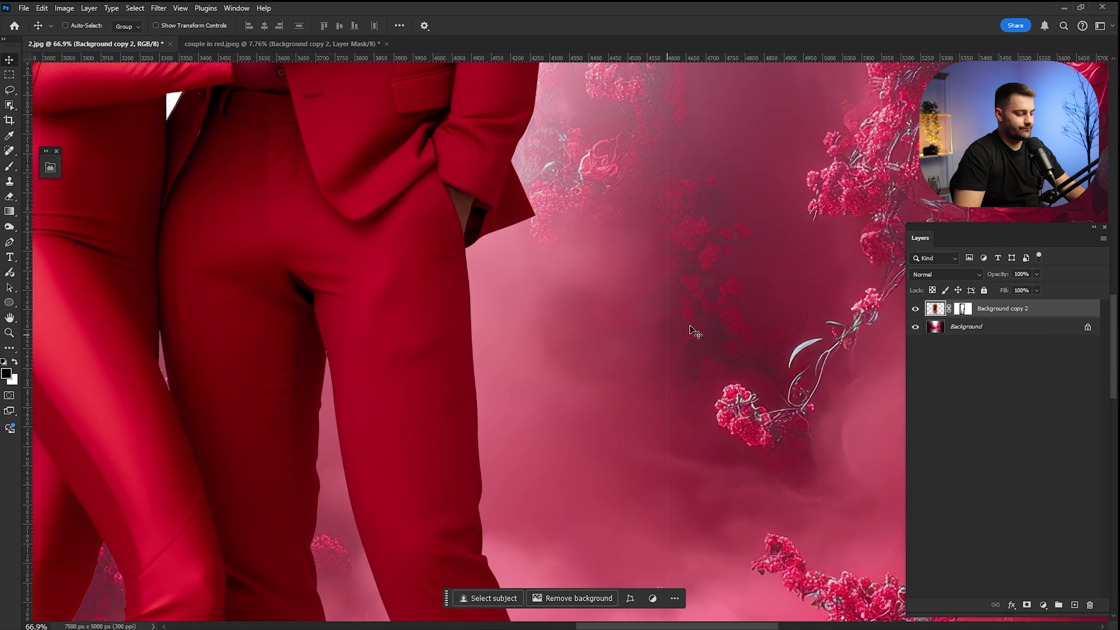
key(b)
click(914, 327)
click(915, 327)
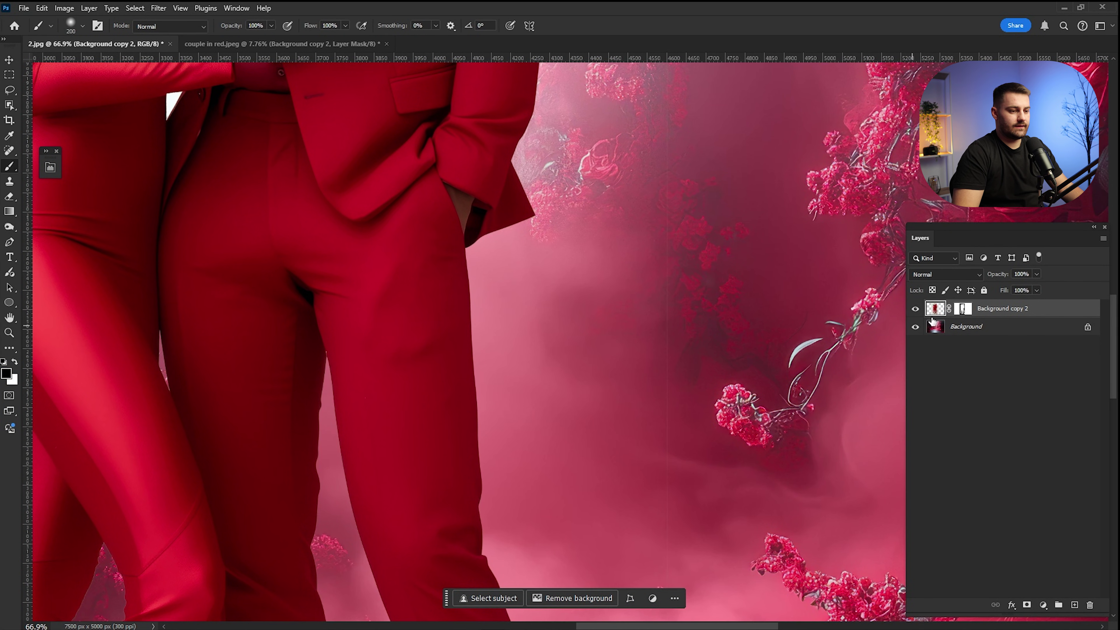
Step: Add a new layer directly above Background and fill it with black
click(961, 327)
click(1075, 604)
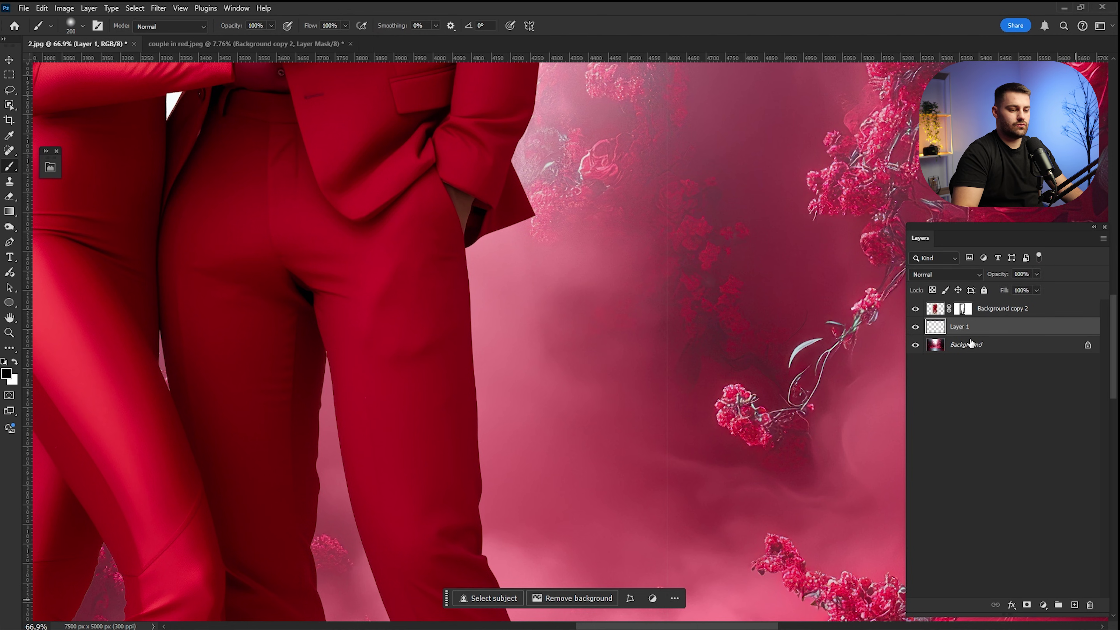
key(x)
key(ctrl+BackSpace)
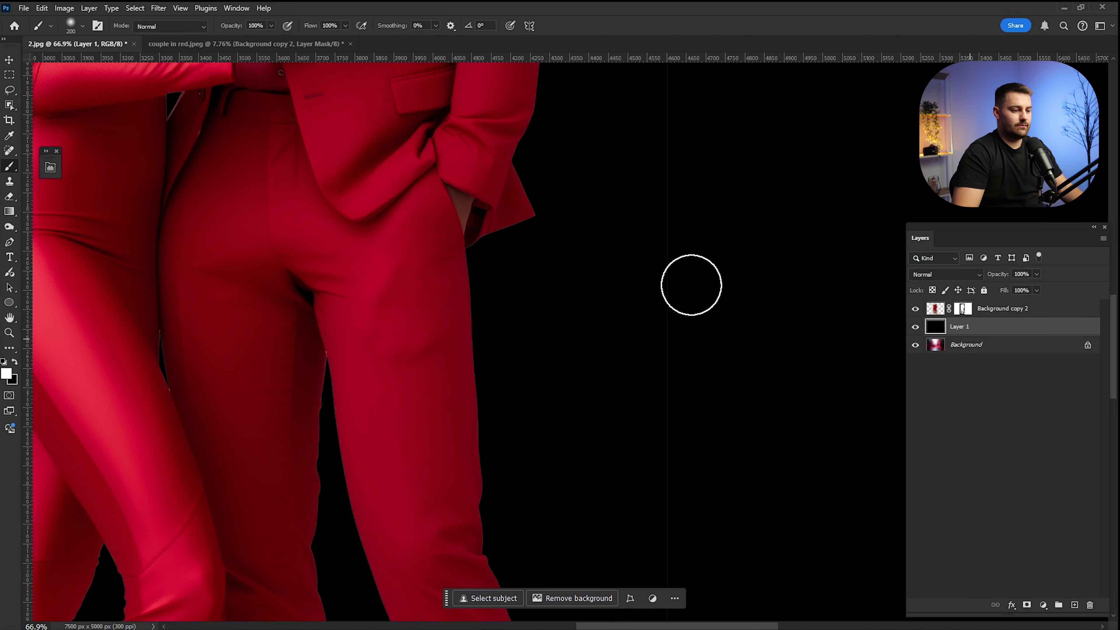
Step: Paint black on the Background copy 2 mask with a 175 px brush along the faint vertical line right of the couple
key(z)
drag(691, 285, 650, 310)
drag(694, 220, 659, 325)
drag(665, 176, 686, 384)
scroll(693, 311, down, 3)
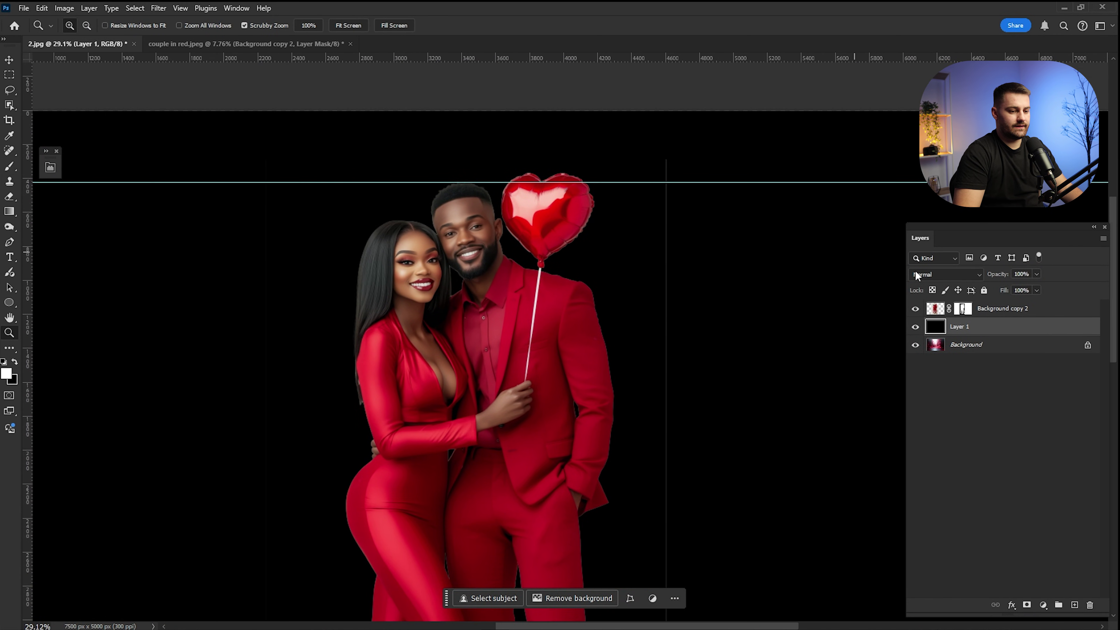
click(962, 308)
scroll(667, 192, up, 3)
key(b)
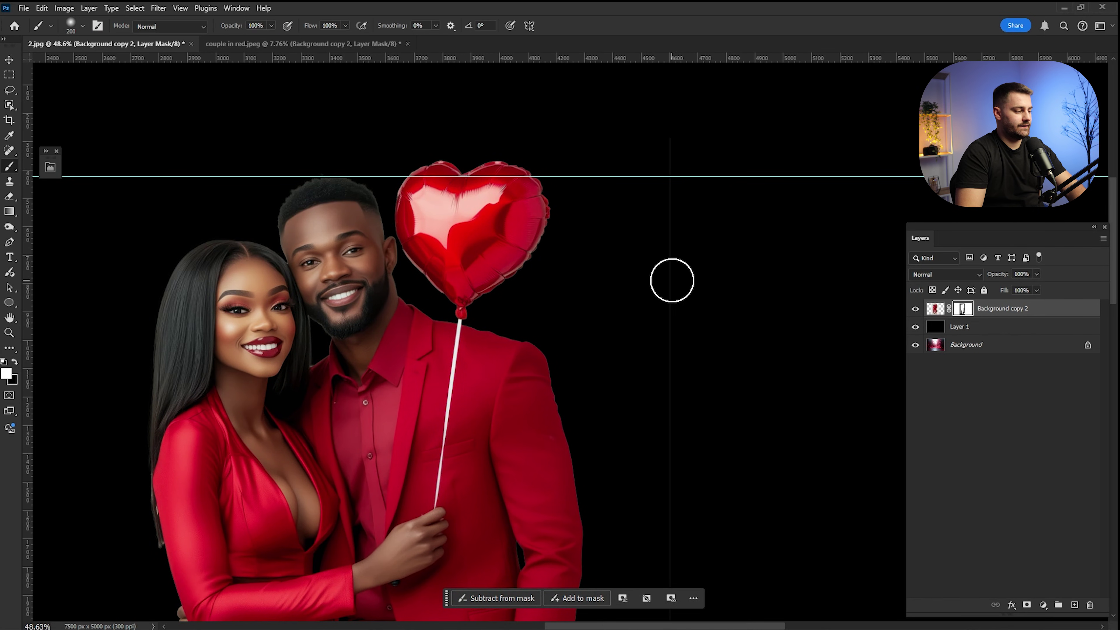
key(x)
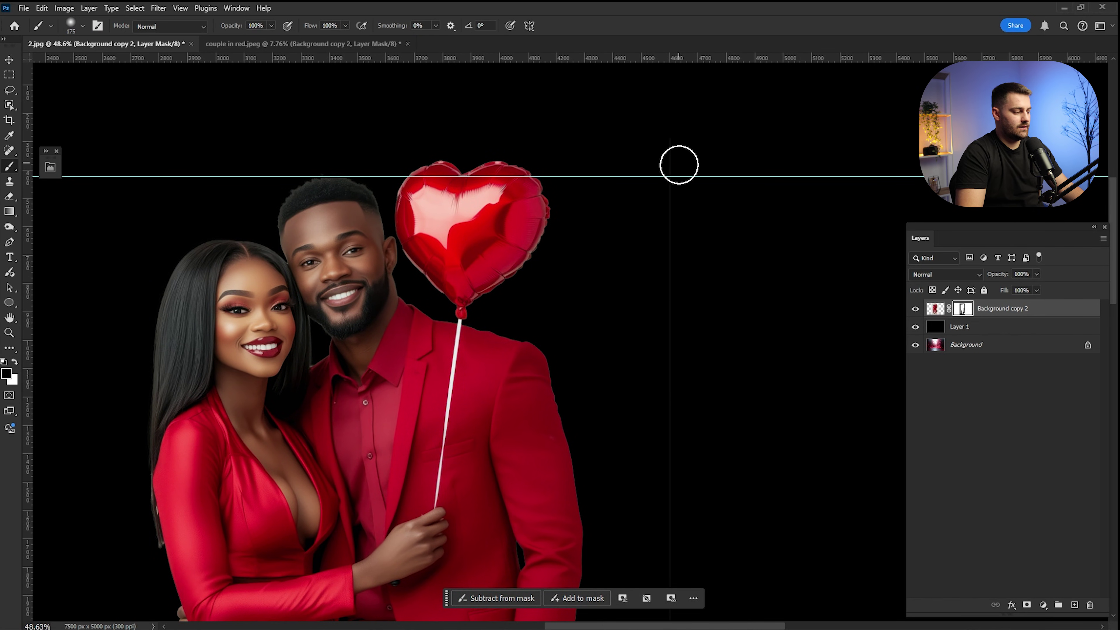
drag(686, 471, 648, 194)
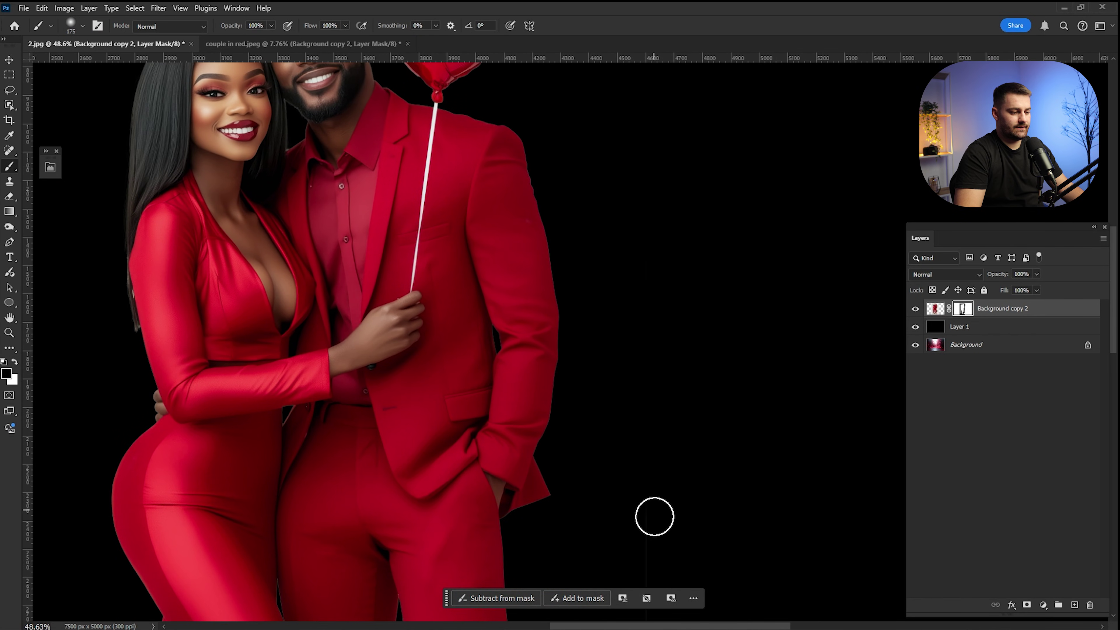
drag(654, 518, 632, 316)
drag(631, 454, 614, 265)
scroll(617, 441, down, 6)
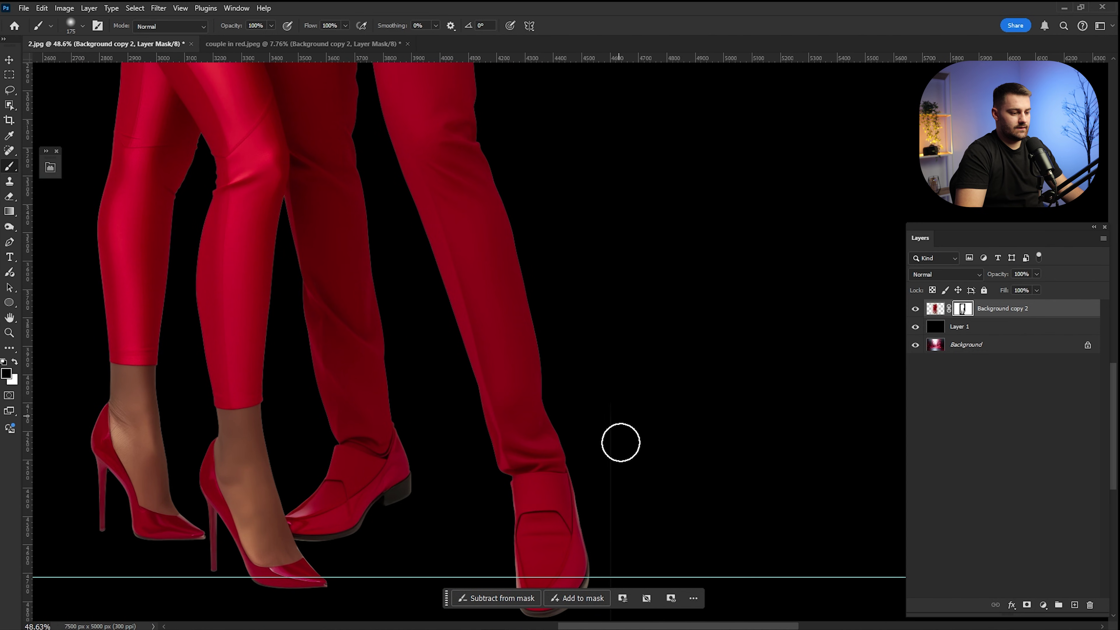
Step: Reduce the brush to 100 px and mask out the line's lower end beside the man's front shoe
key(bracketleft)
key(bracketleft)
key(bracketleft)
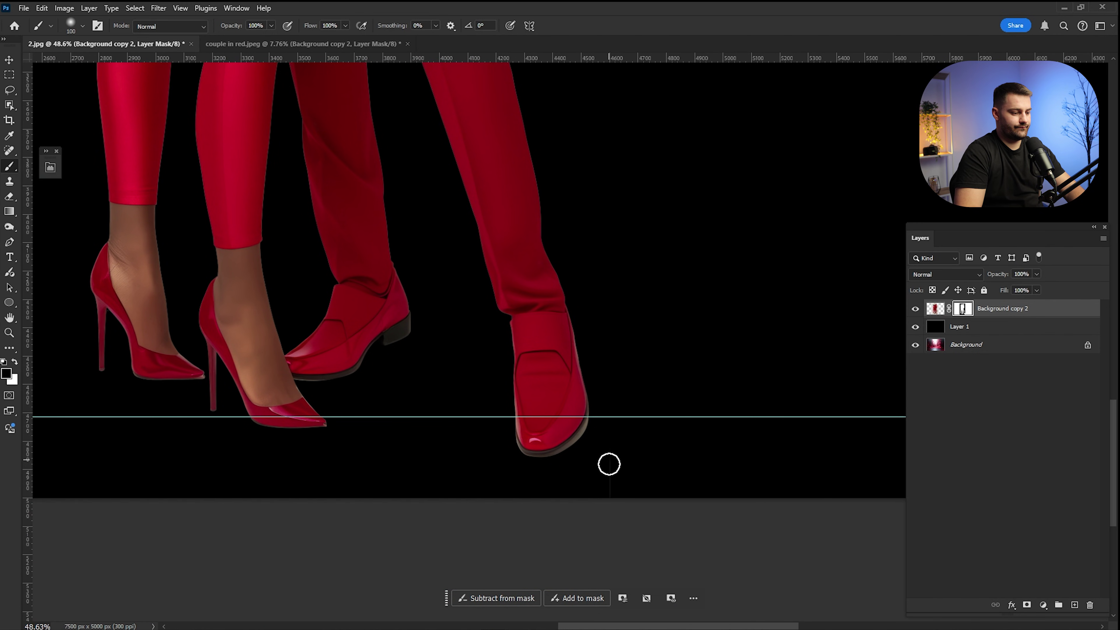
Step: Enlarge the brush to 175 px and mask out the faint vertical line left of the couple, from the floor upward
scroll(608, 463, left, 10)
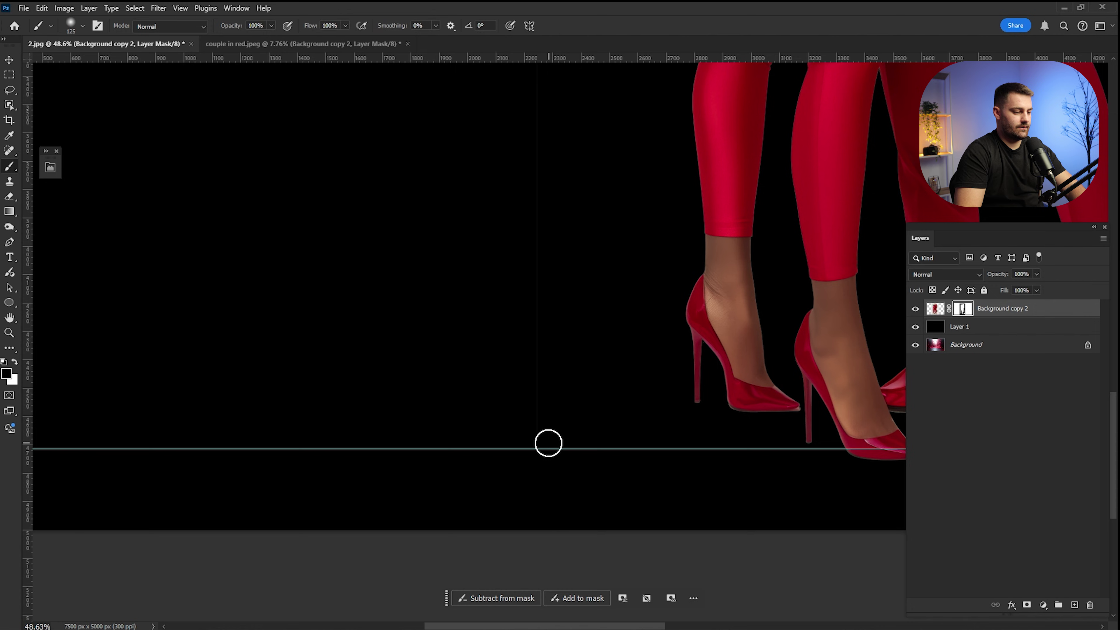
key(bracketright)
key(bracketright)
key(bracketright)
scroll(538, 396, up, 5)
scroll(534, 406, up, 10)
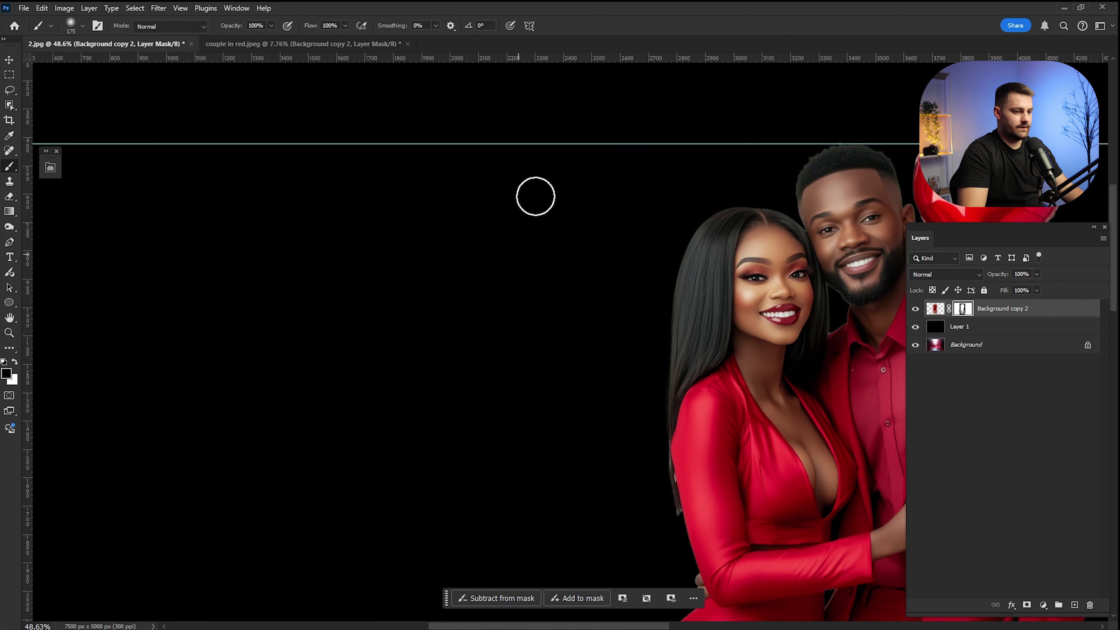
Step: Delete the black Layer 1 between the couple and the Background
key(ctrl+0)
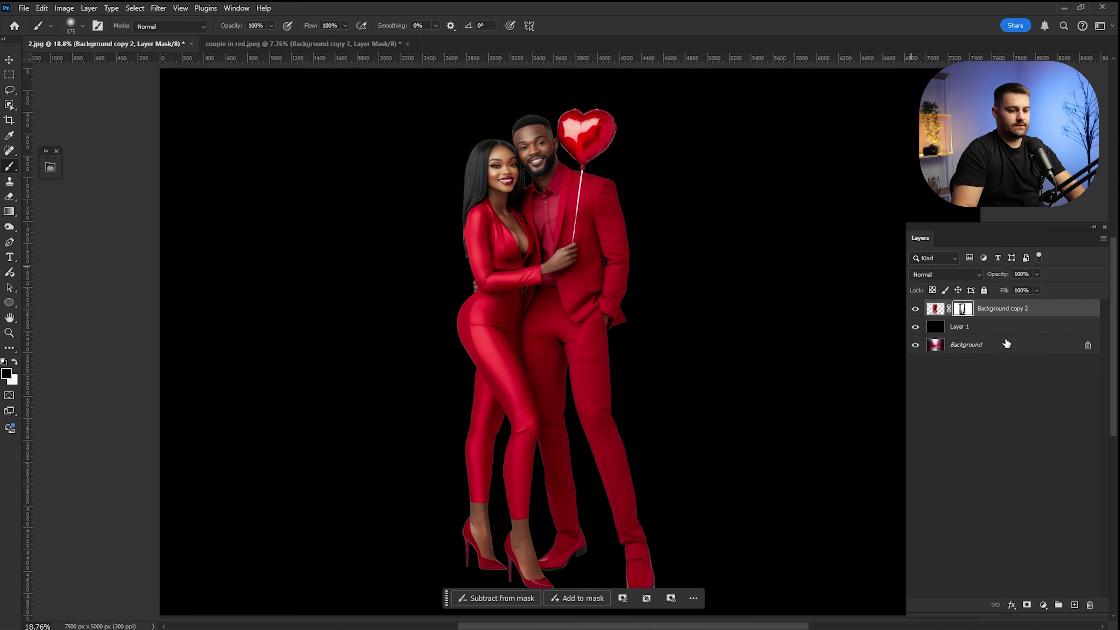
click(1007, 328)
key(Delete)
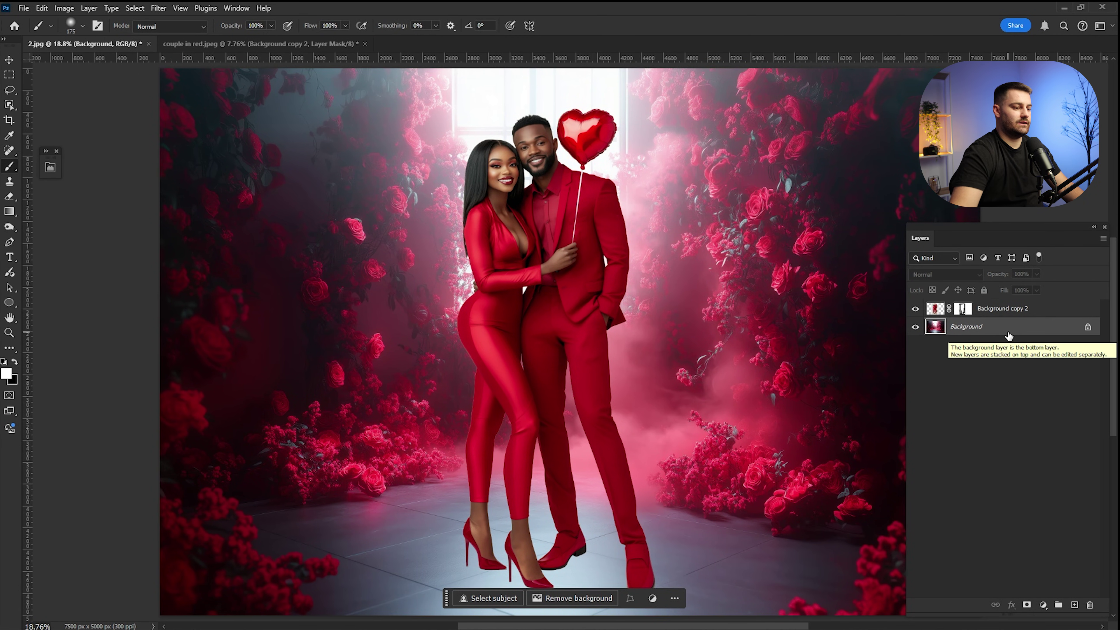
Step: Compare the rose room with and without the couple by toggling Background copy 2, leaving it visible
click(916, 309)
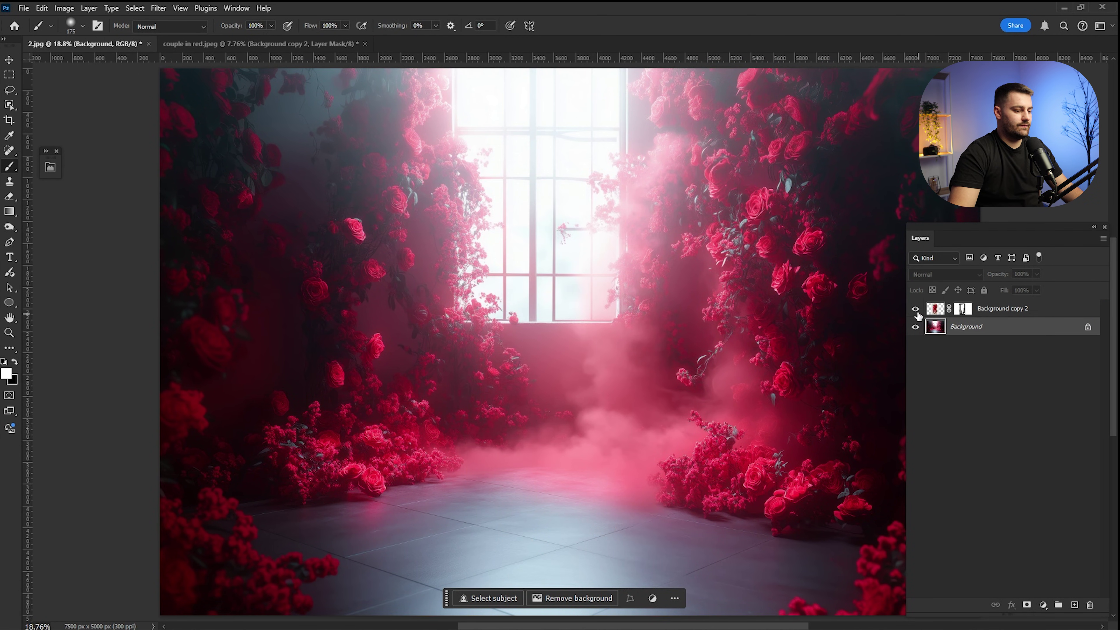
click(915, 309)
click(915, 309)
click(916, 309)
scroll(552, 212, down, 3)
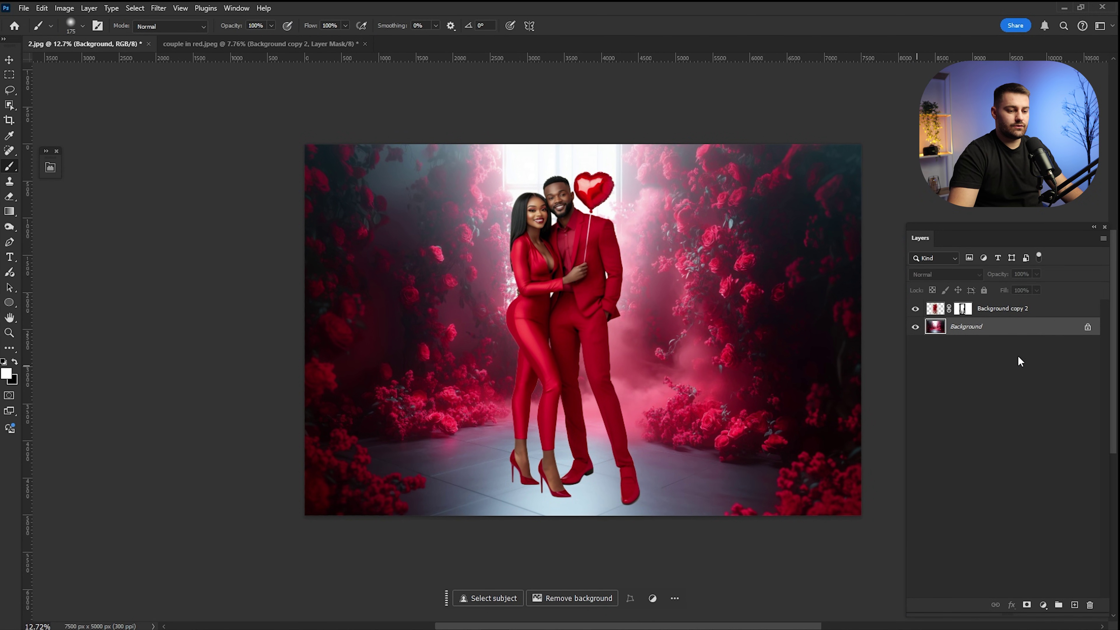
Step: Duplicate Background copy 2, fill the duplicate's mask with white, and hide the Background and Background copy 2 layers
drag(980, 315, 1067, 602)
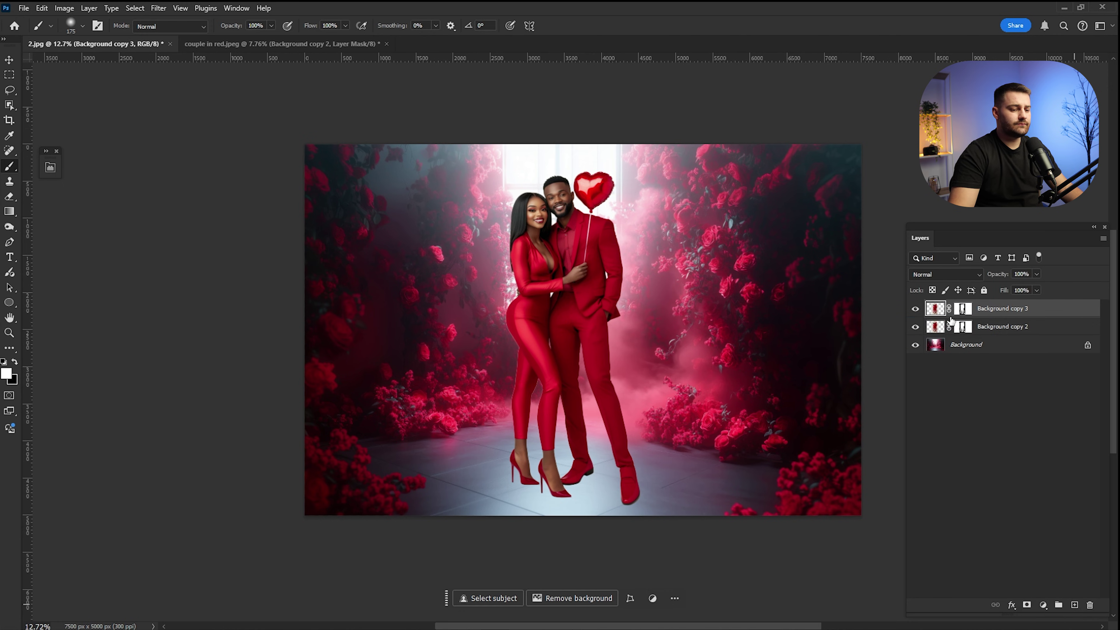
click(963, 308)
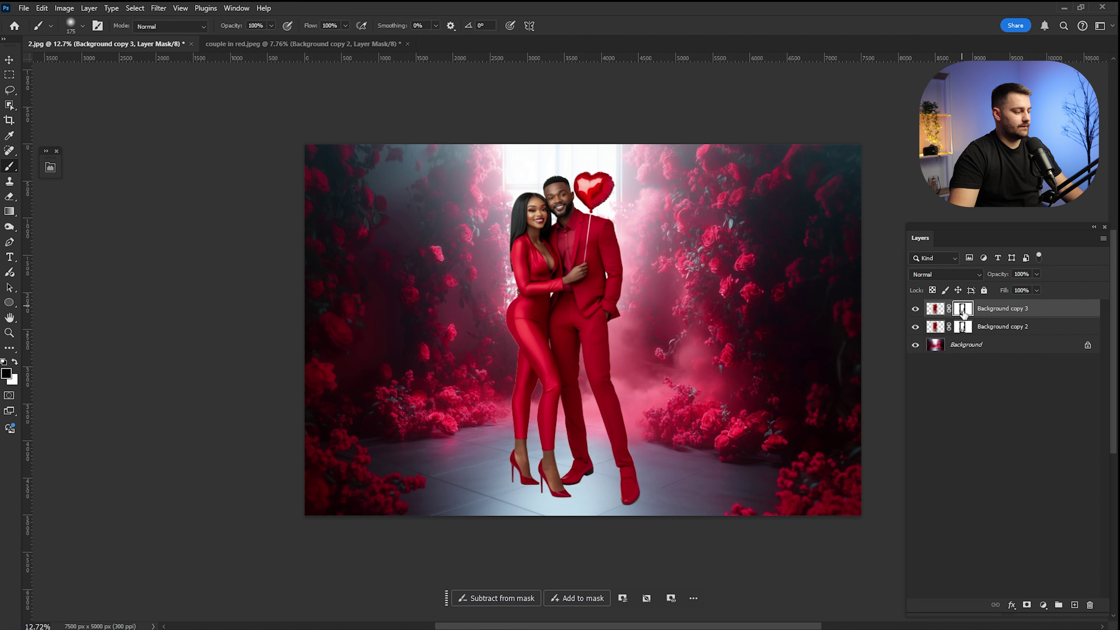
key(ctrl+BackSpace)
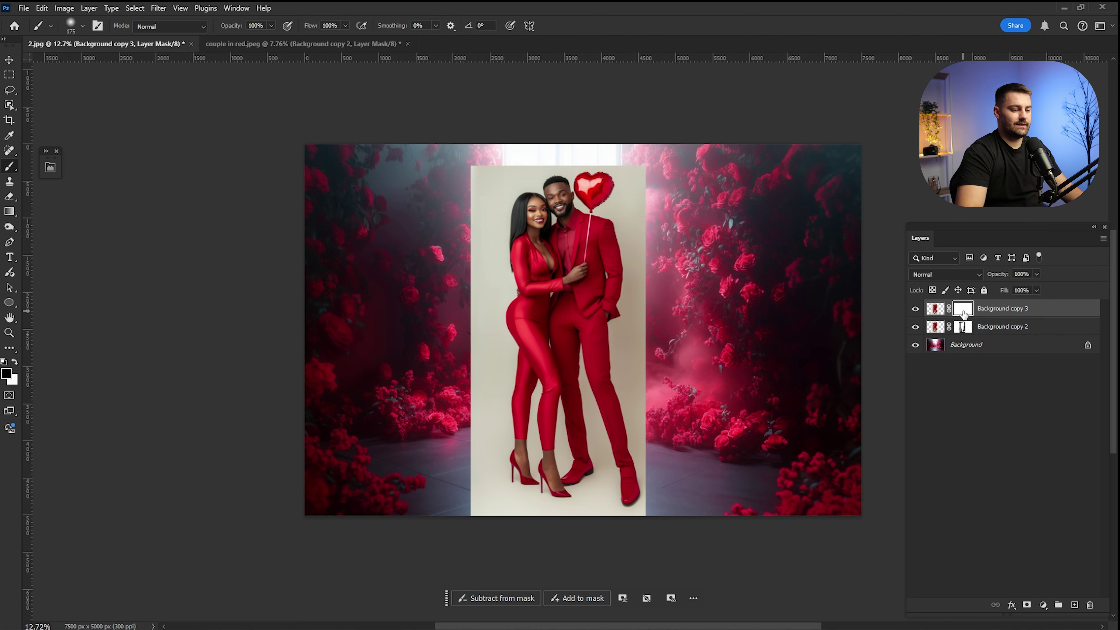
click(916, 344)
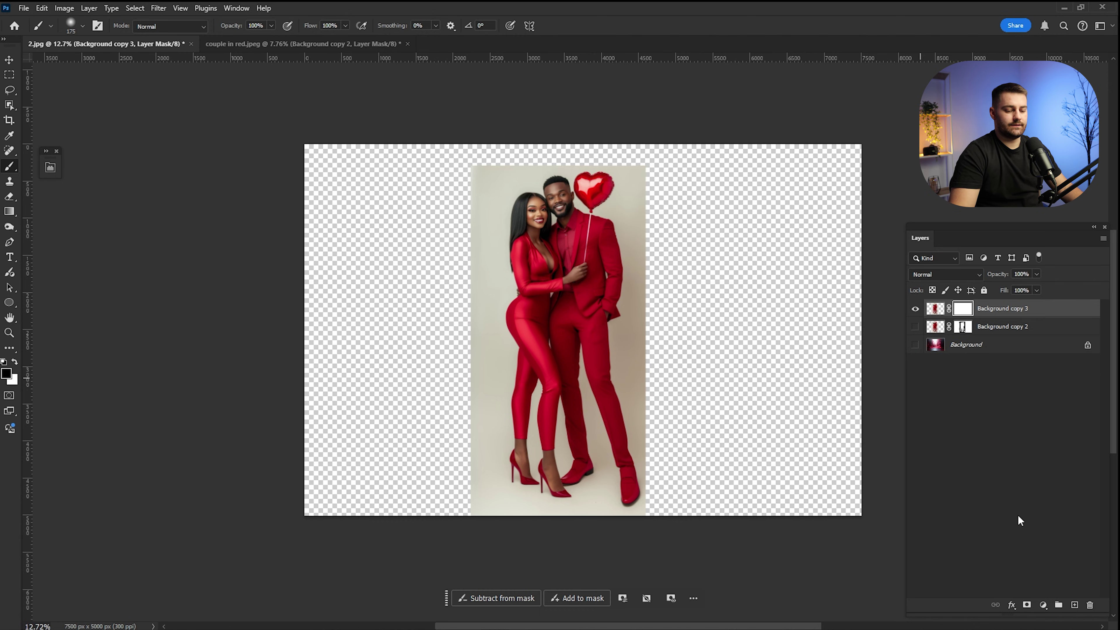
Step: Load the outline of the Background copy 3 image as a selection and contract it by a few pixels
click(935, 311)
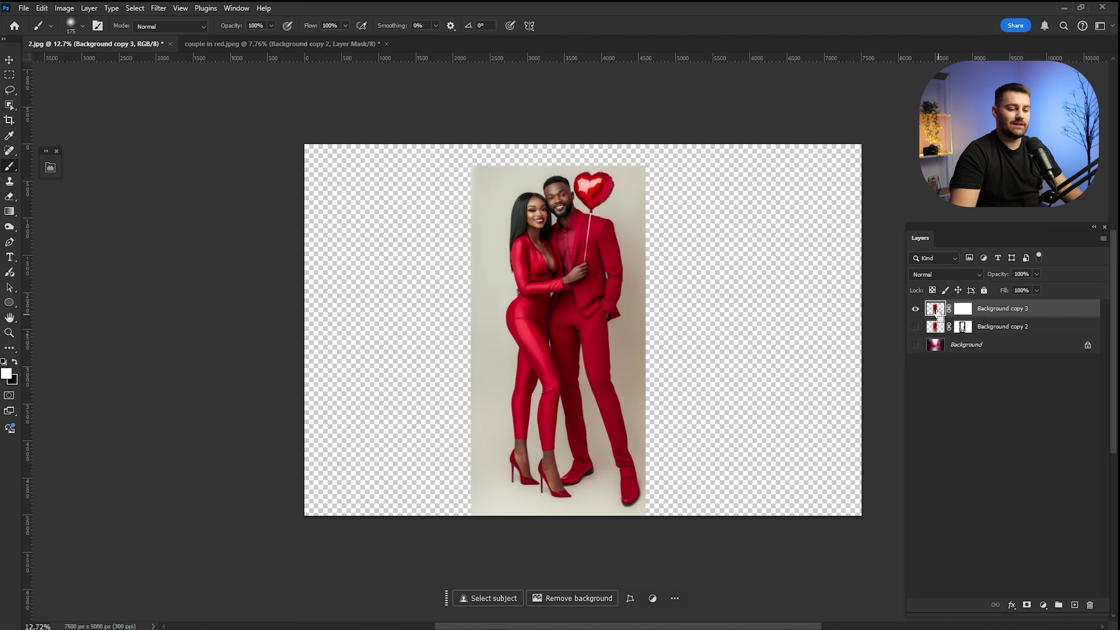
ctrl+click(935, 312)
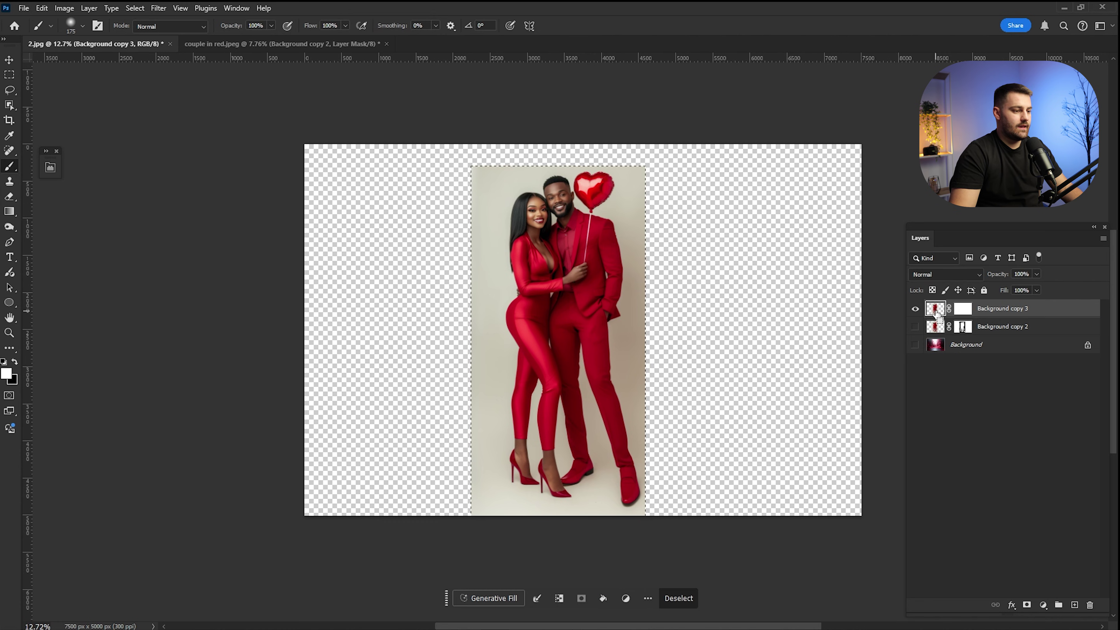
click(135, 8)
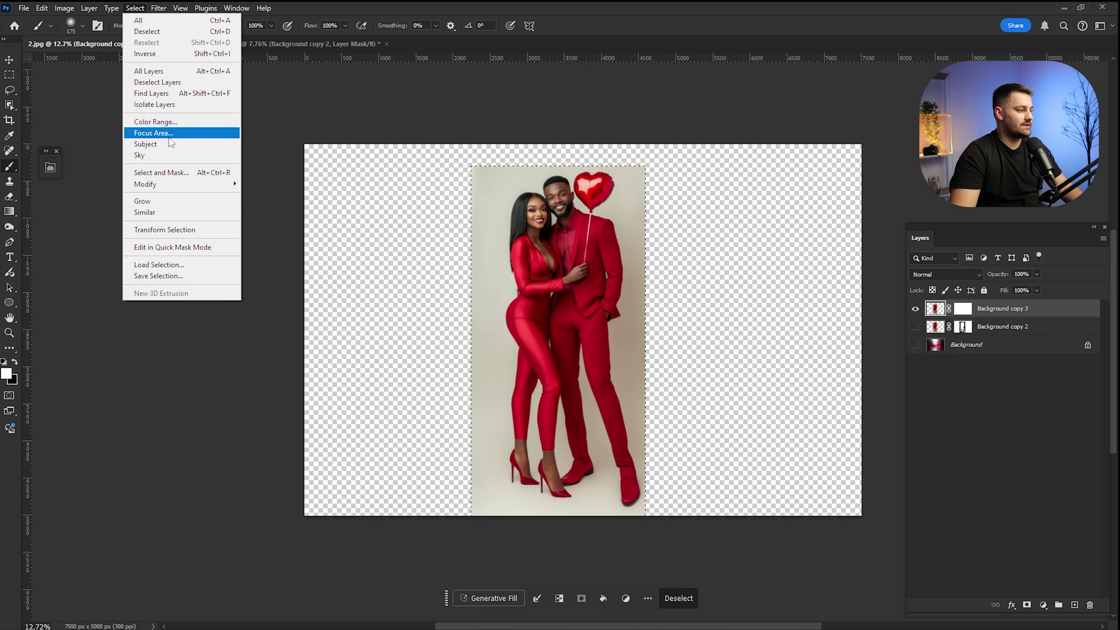
mouse_move(175, 184)
click(262, 217)
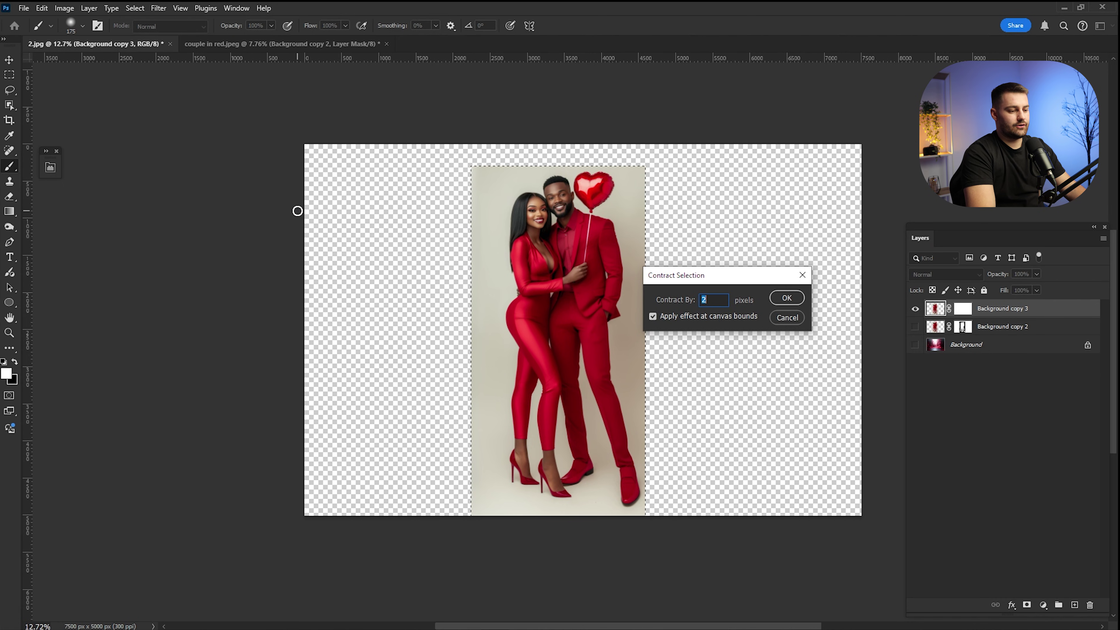
key(Return)
key(z)
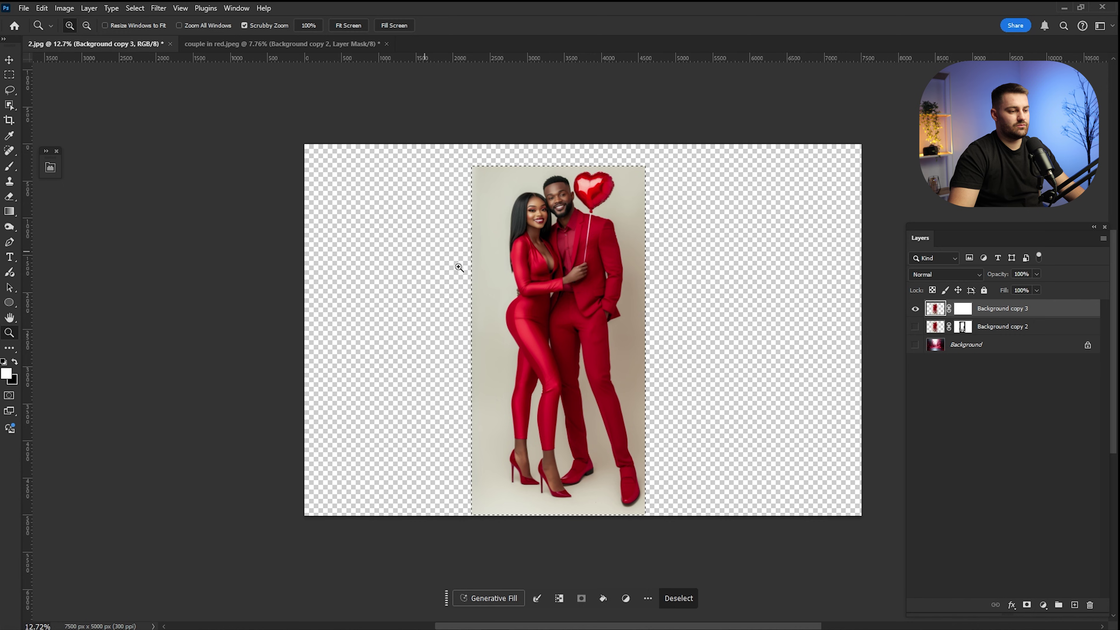
mouse_move(646, 219)
mouse_down()
mouse_move(767, 330)
mouse_move(745, 320)
mouse_up()
key(b)
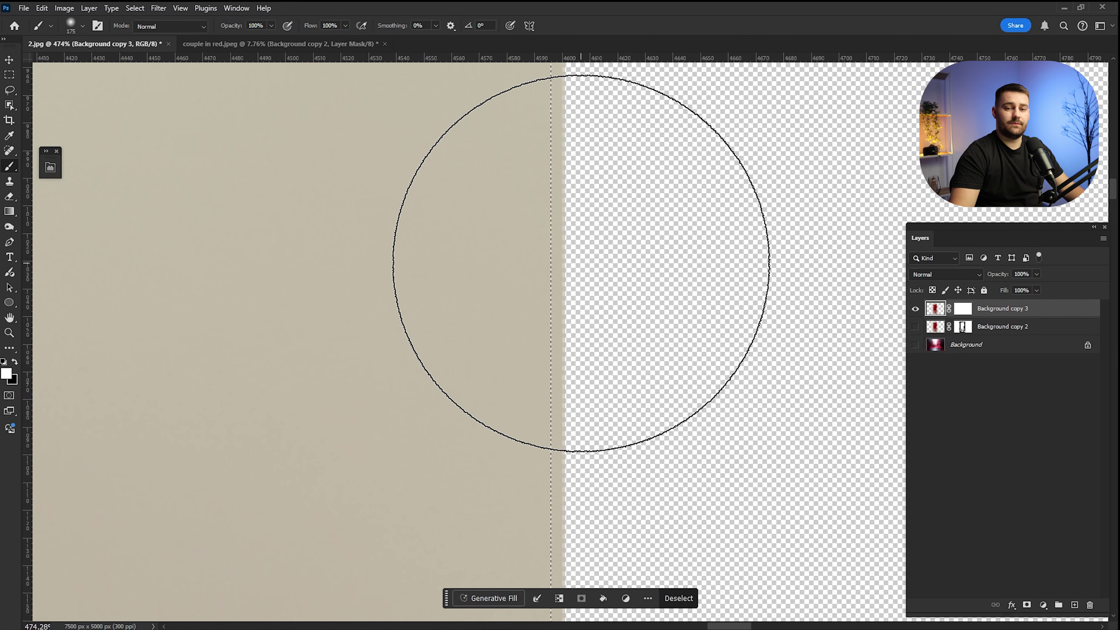
Step: Invert the selection and run Generative Fill with an empty prompt to extend the studio backdrop across the canvas
key(ctrl+0)
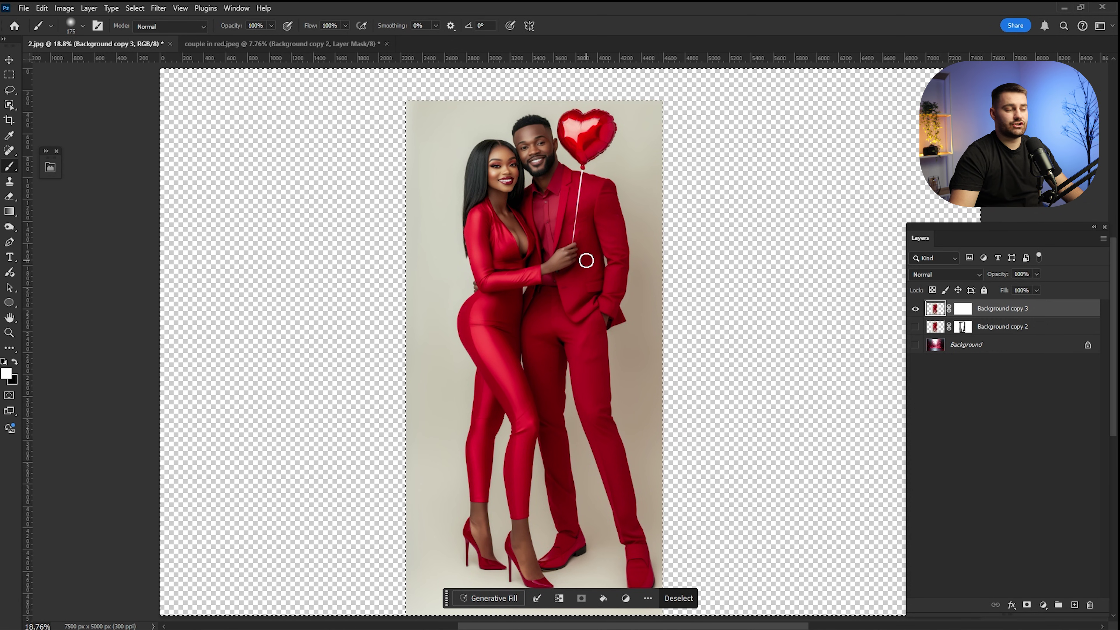
scroll(512, 228, down, 1)
click(493, 597)
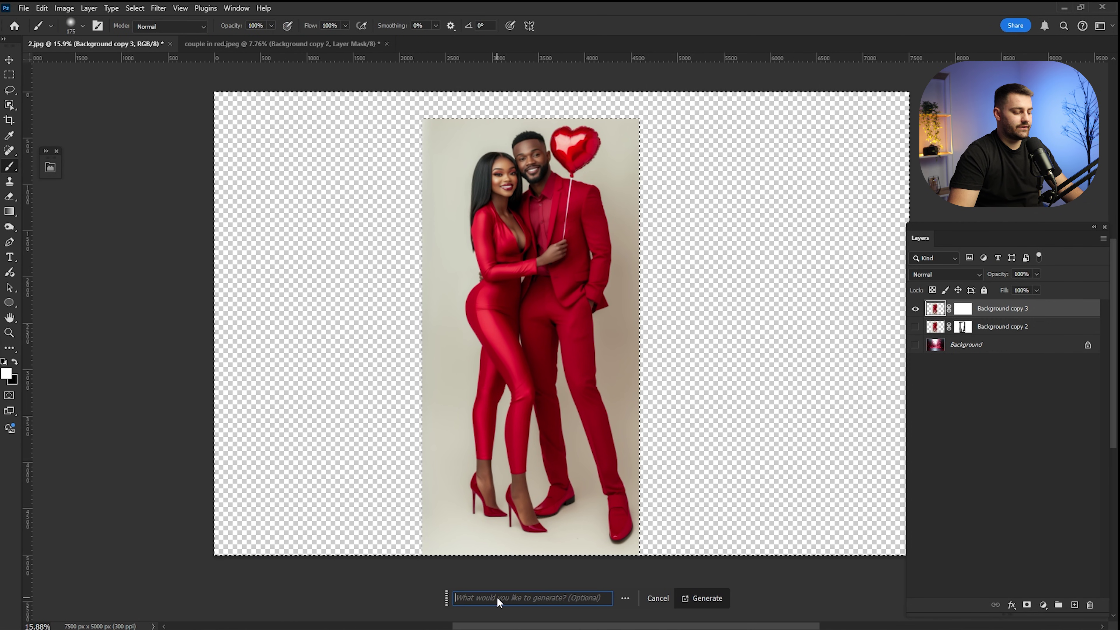
click(707, 599)
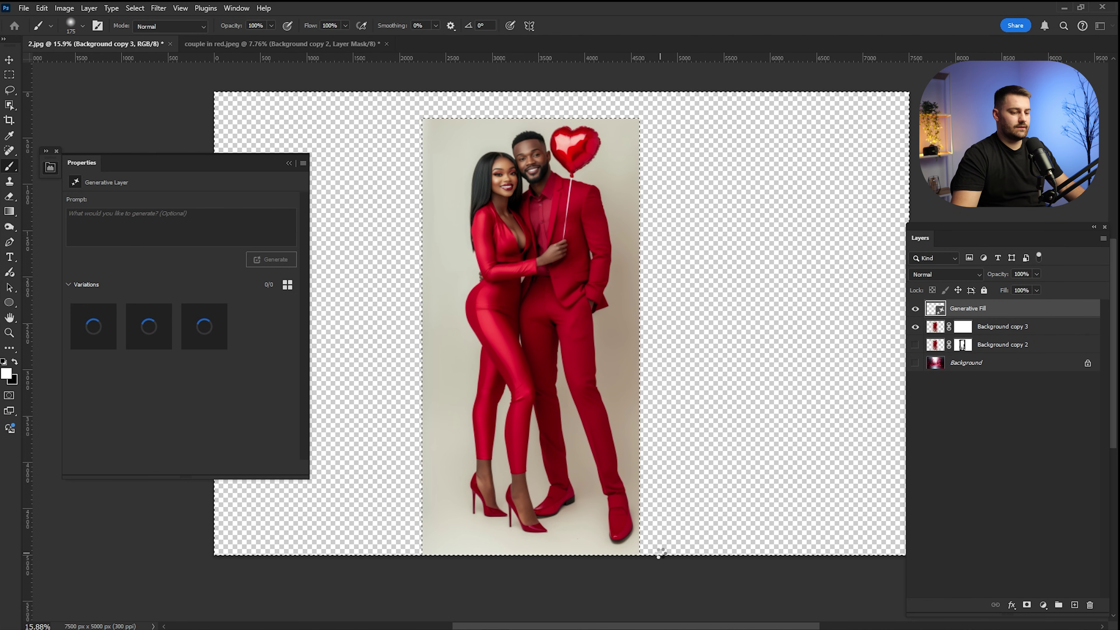
Step: Compare the generated backdrop variations, keep the first one, and collapse the floating properties
click(158, 328)
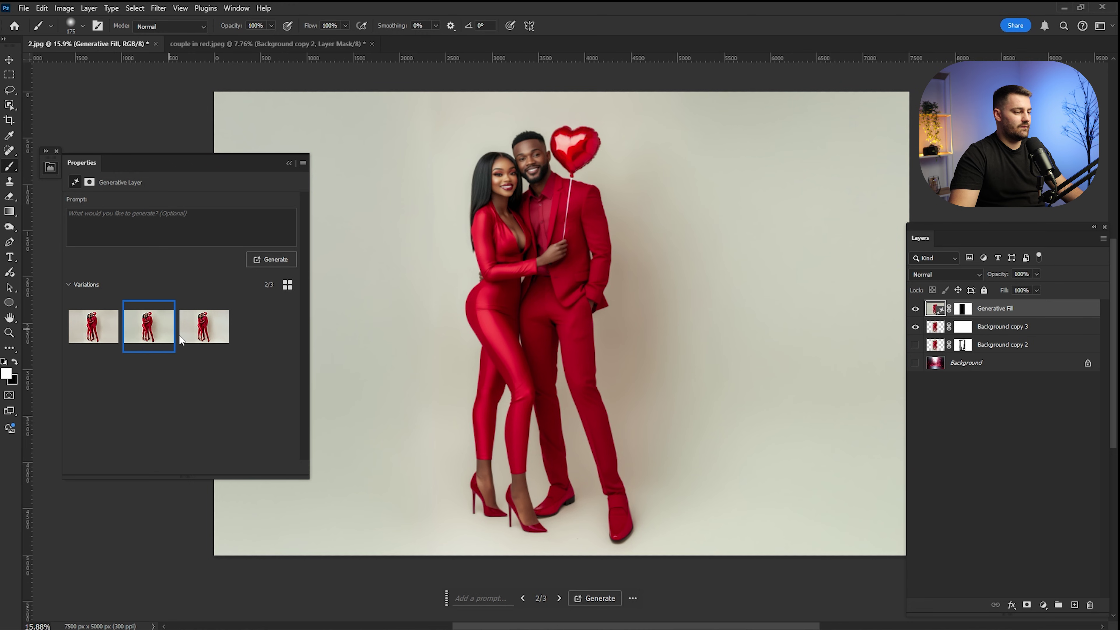
drag(246, 175, 670, 321)
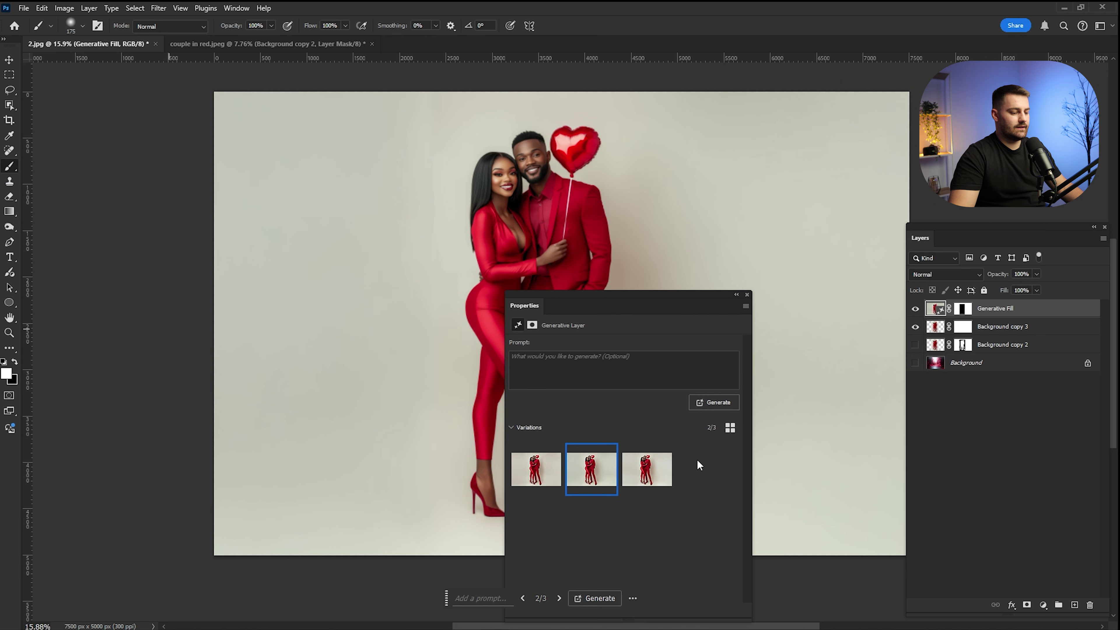
click(656, 478)
click(535, 476)
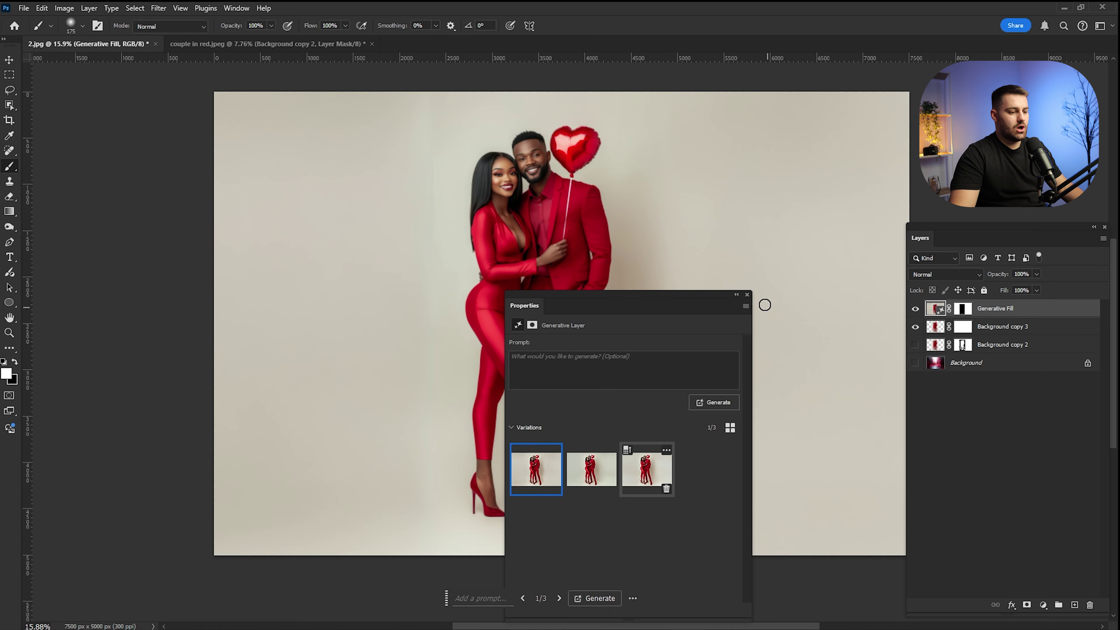
click(736, 295)
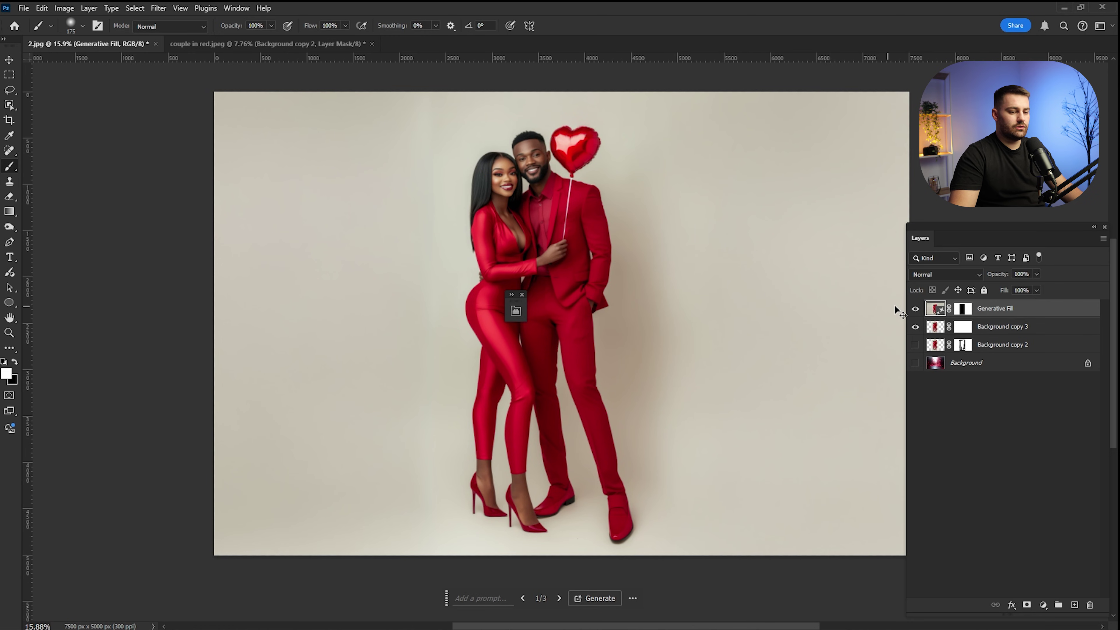
Step: Merge the Generative Fill layer with Background copy 3 and check the merged layer by toggling its visibility
shift+click(1002, 328)
right_click(997, 328)
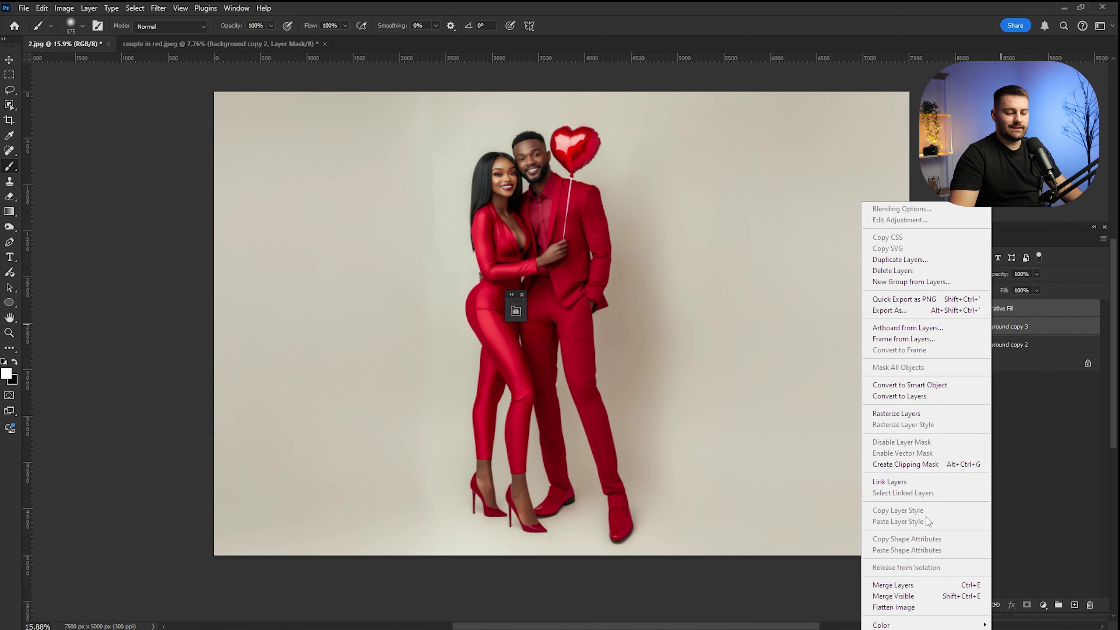
click(895, 584)
click(913, 309)
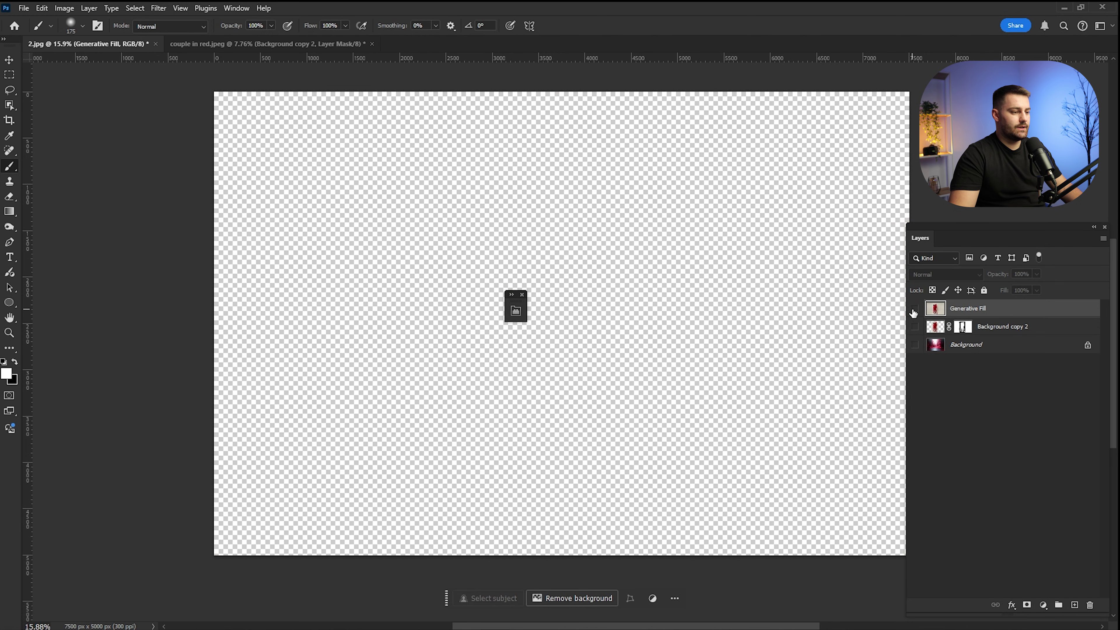
click(914, 308)
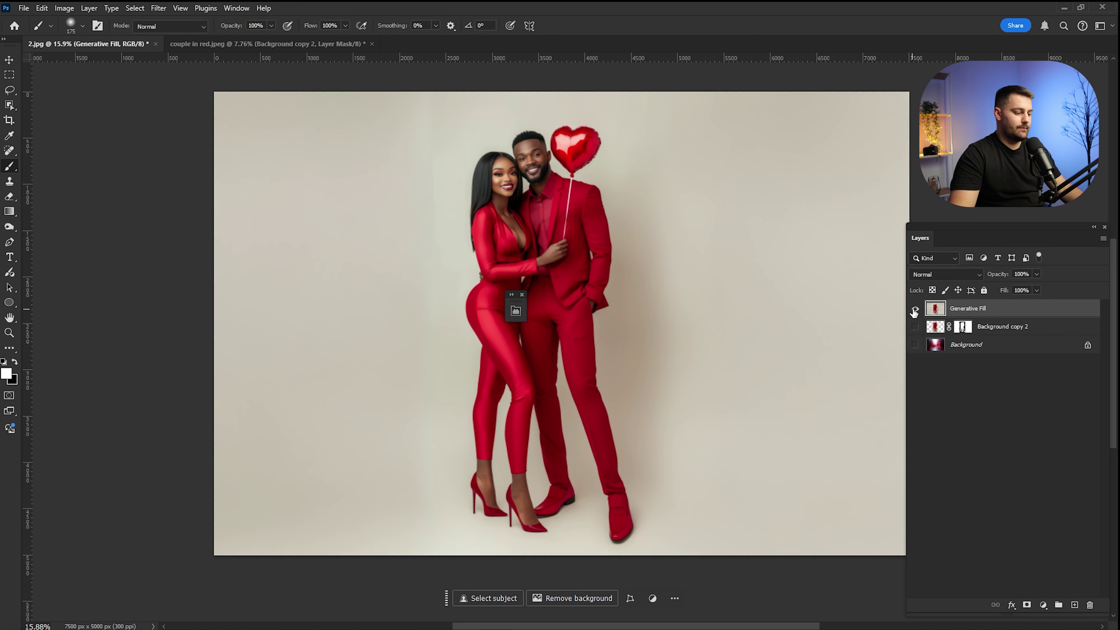
click(914, 309)
click(914, 309)
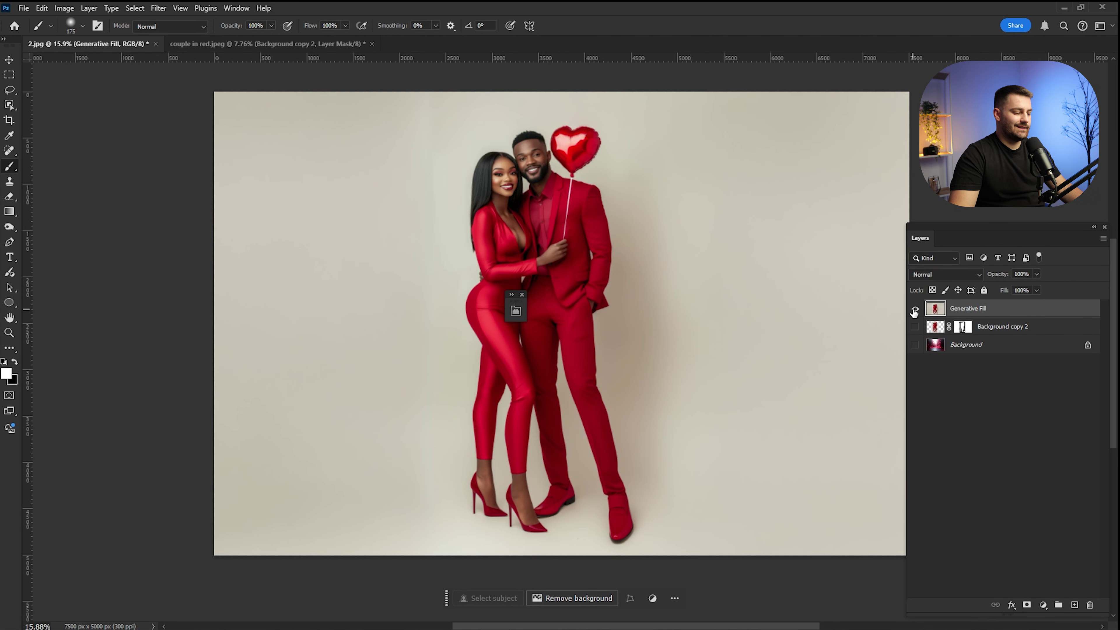
click(521, 294)
Step: Duplicate the merged Generative Fill layer, name the copy "before", and hide it
drag(982, 311, 1074, 605)
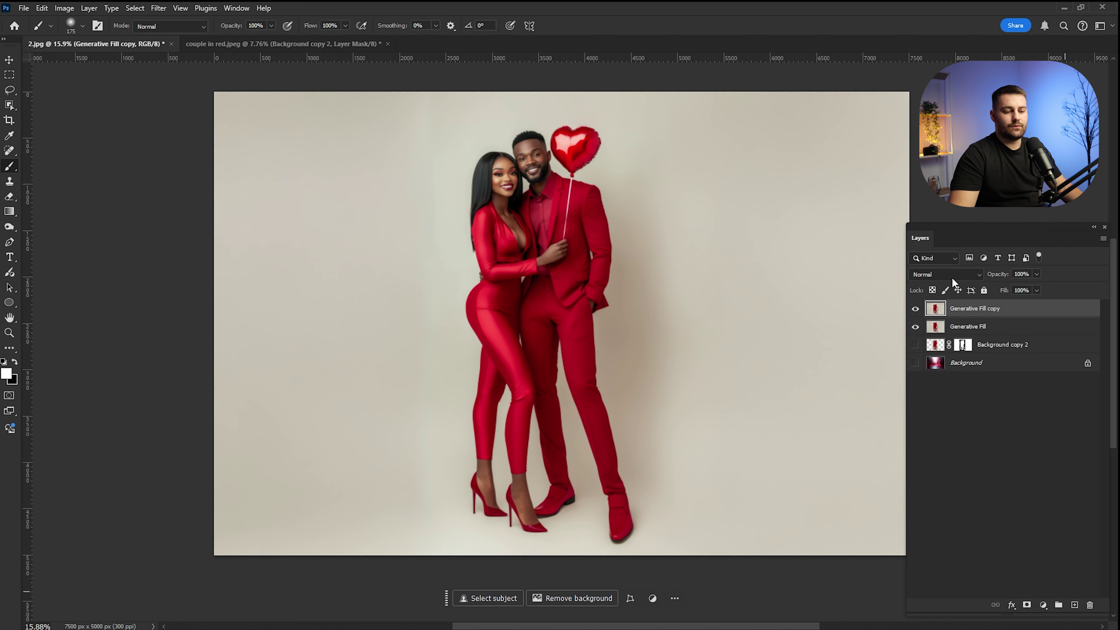
double_click(965, 309)
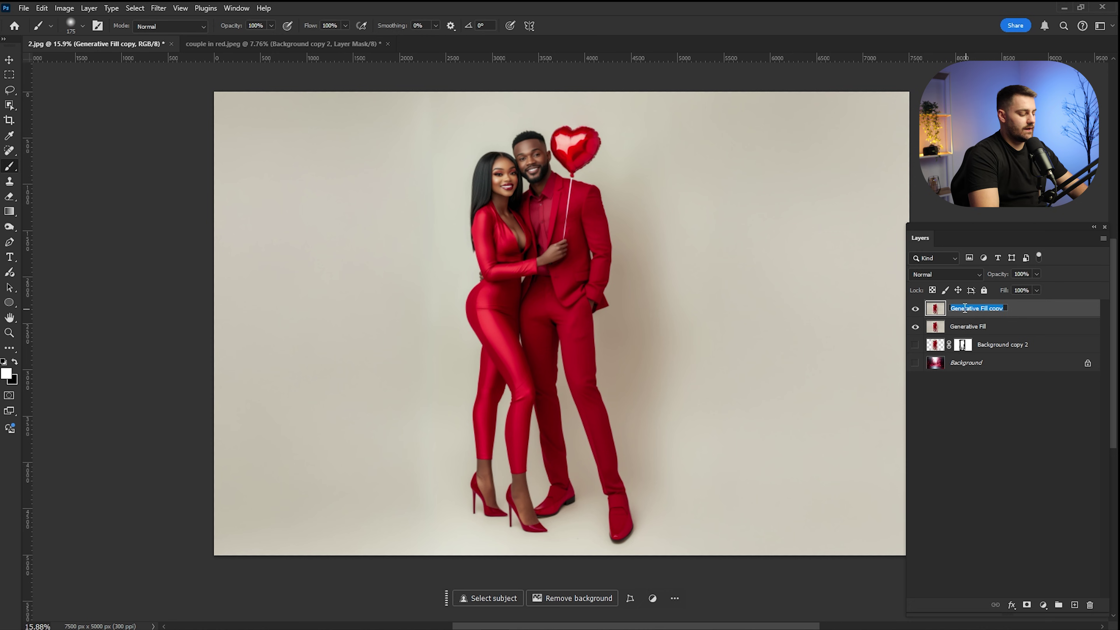
text(before)
key(Return)
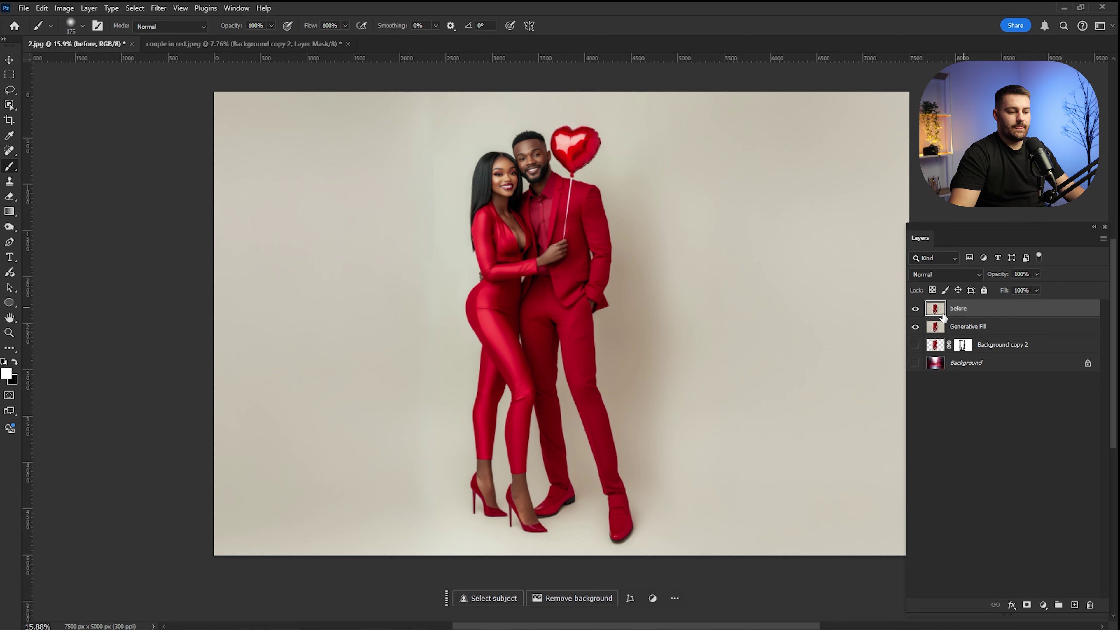
click(916, 309)
Step: Rename the Generative Fill layer "shadows" and place it directly below Background copy 2
double_click(972, 326)
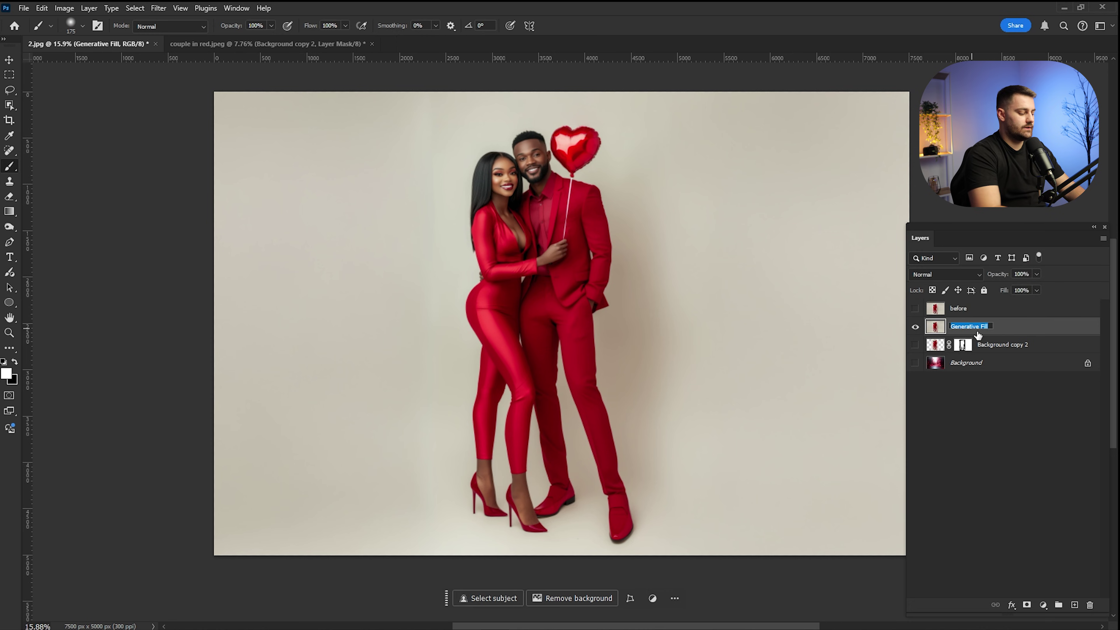
text(shadows)
key(Return)
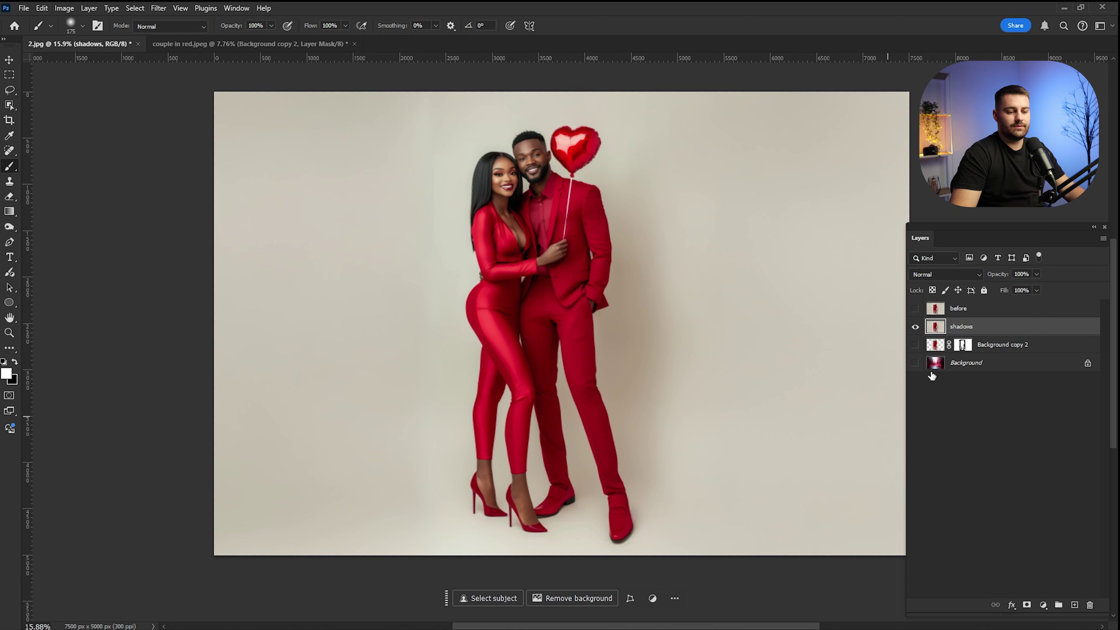
drag(968, 325, 998, 353)
Step: Rename Background copy 2 as "Subject", and show it over the visible Background with the shadows layer hidden
double_click(996, 327)
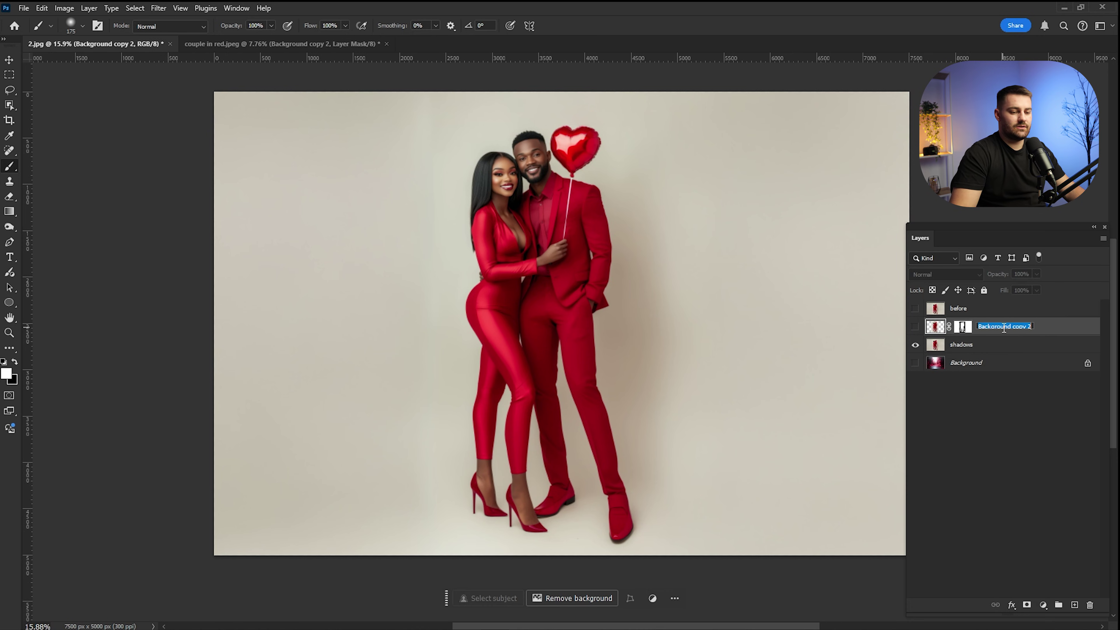
text(subject)
key(Return)
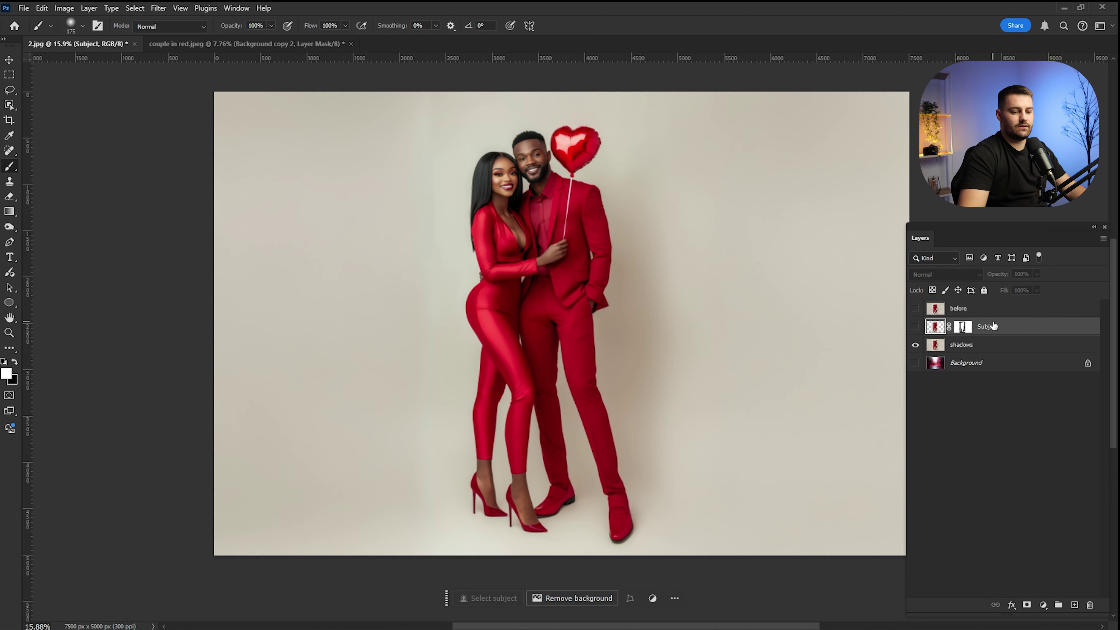
click(914, 345)
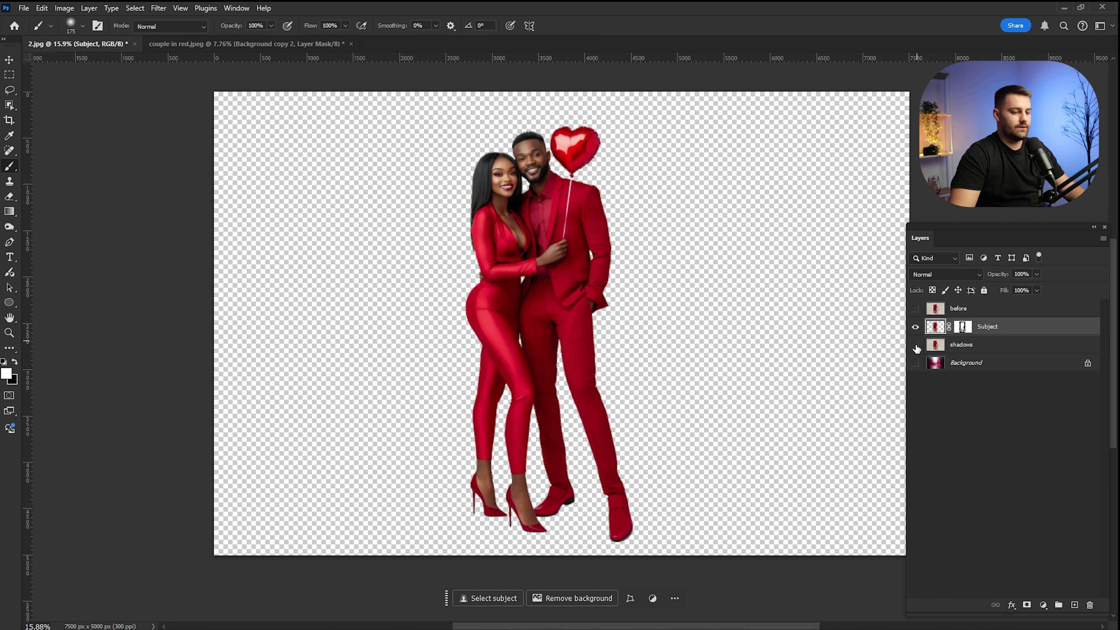
click(914, 362)
click(915, 327)
click(915, 327)
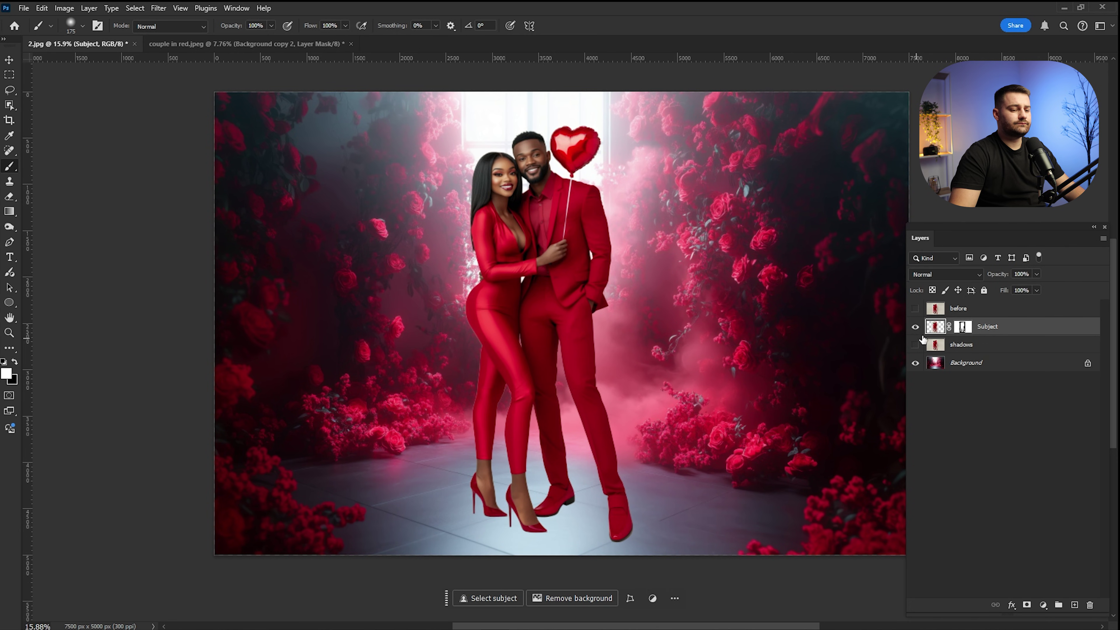
Step: Duplicate the Subject layer and merge the copy with a new empty layer so its mask is applied
drag(988, 327, 1073, 605)
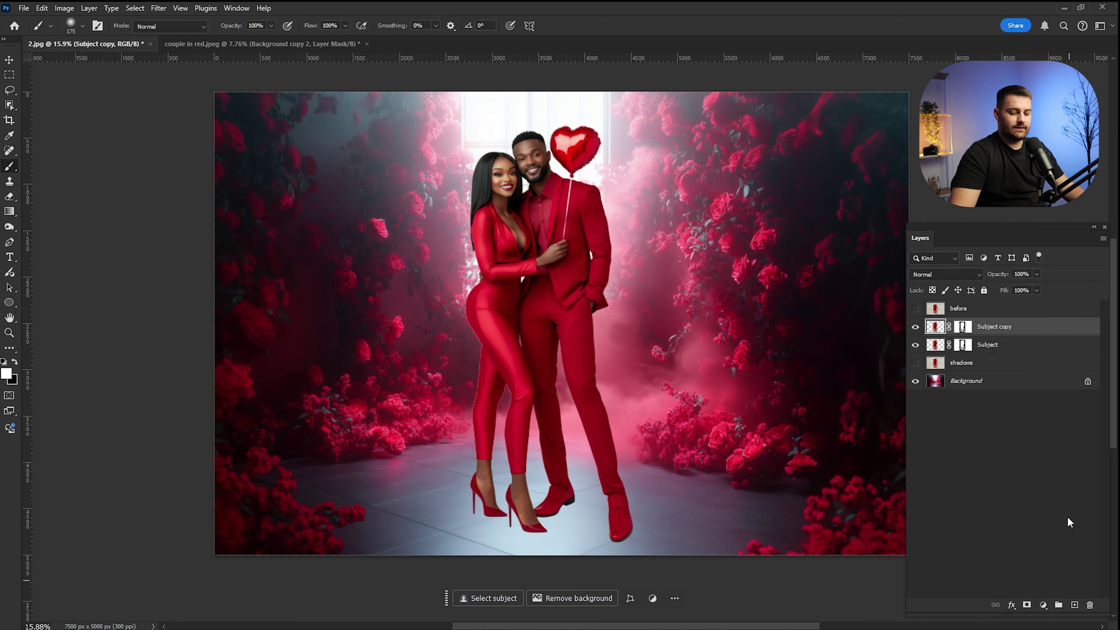
click(1074, 605)
shift+click(998, 348)
right_click(995, 349)
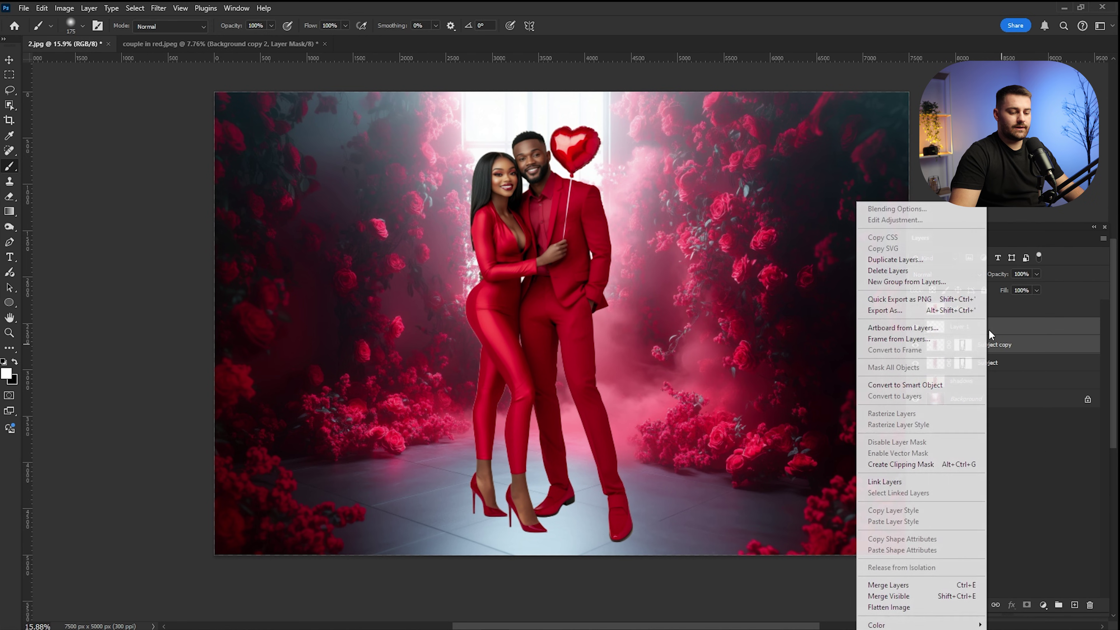
click(900, 585)
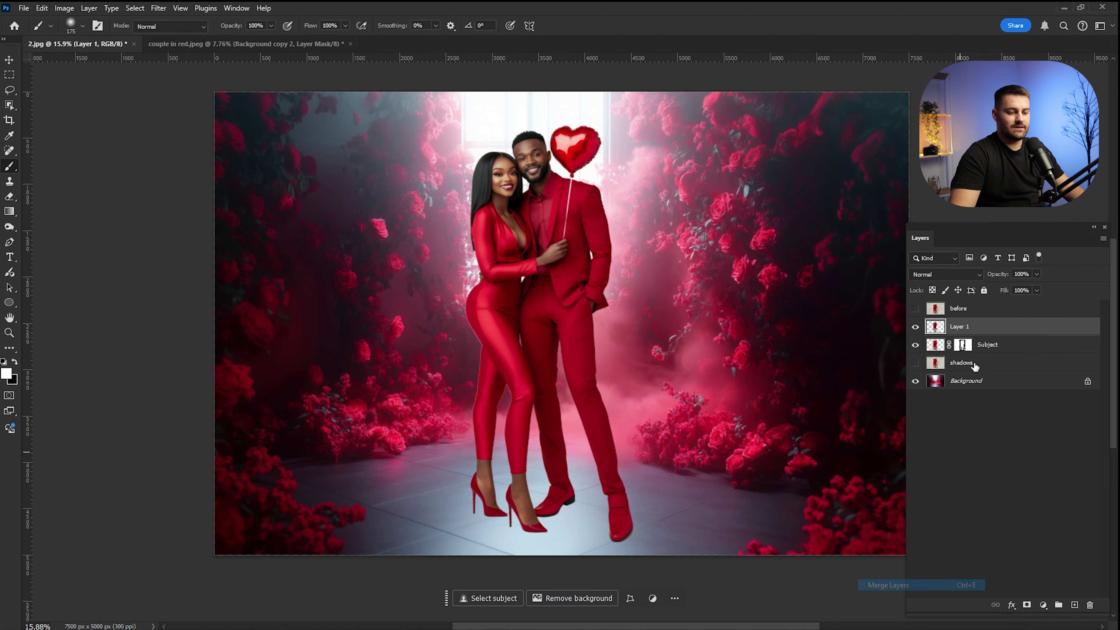
Step: Rename the merged Subject cutout layer "couple selections" and hide it
double_click(961, 326)
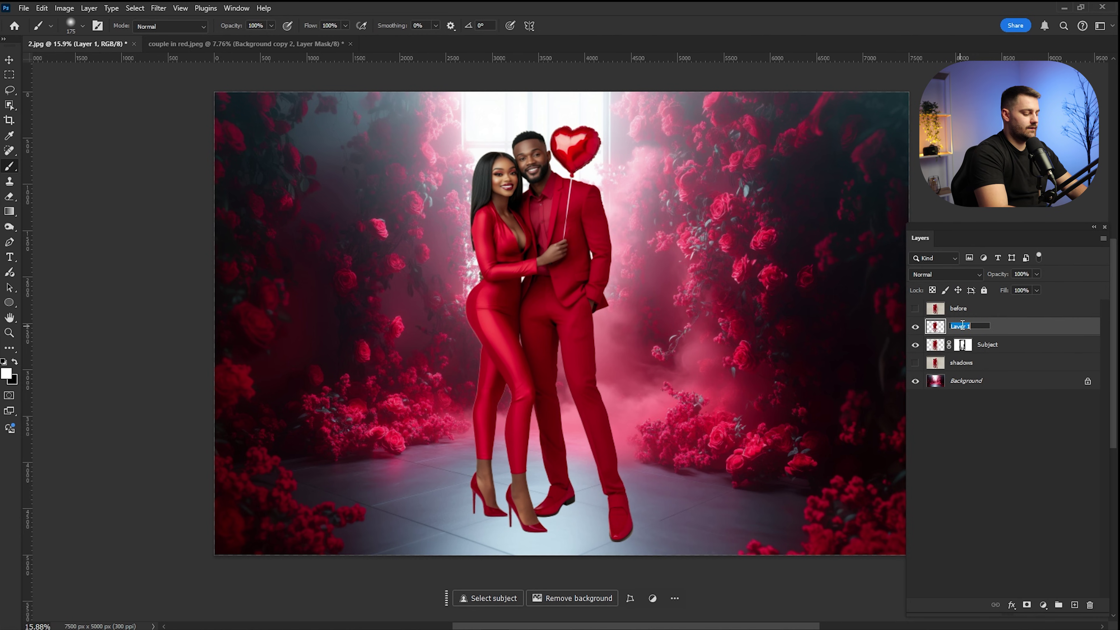
text(couple selections)
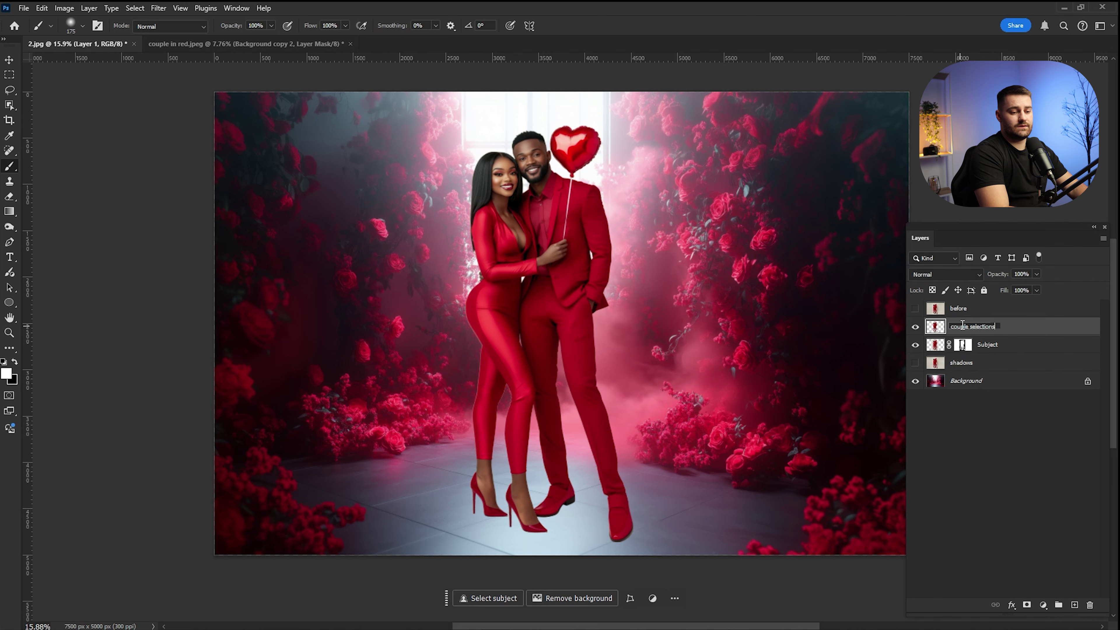
key(Return)
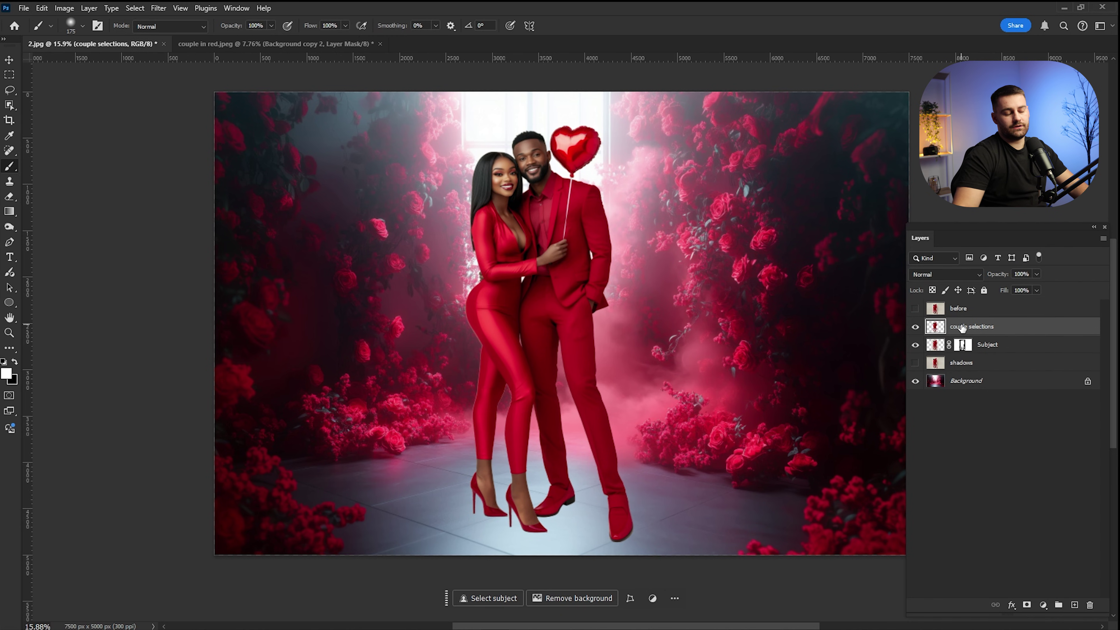
click(915, 327)
Step: Show the shadows layer and set its blend mode to Multiply
click(914, 362)
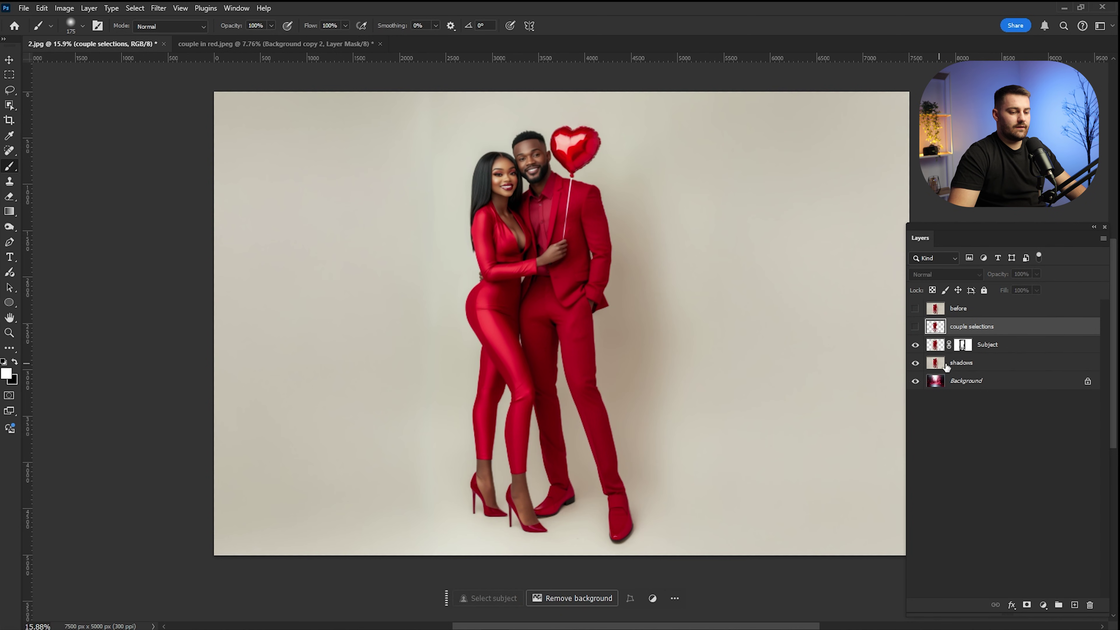
click(942, 365)
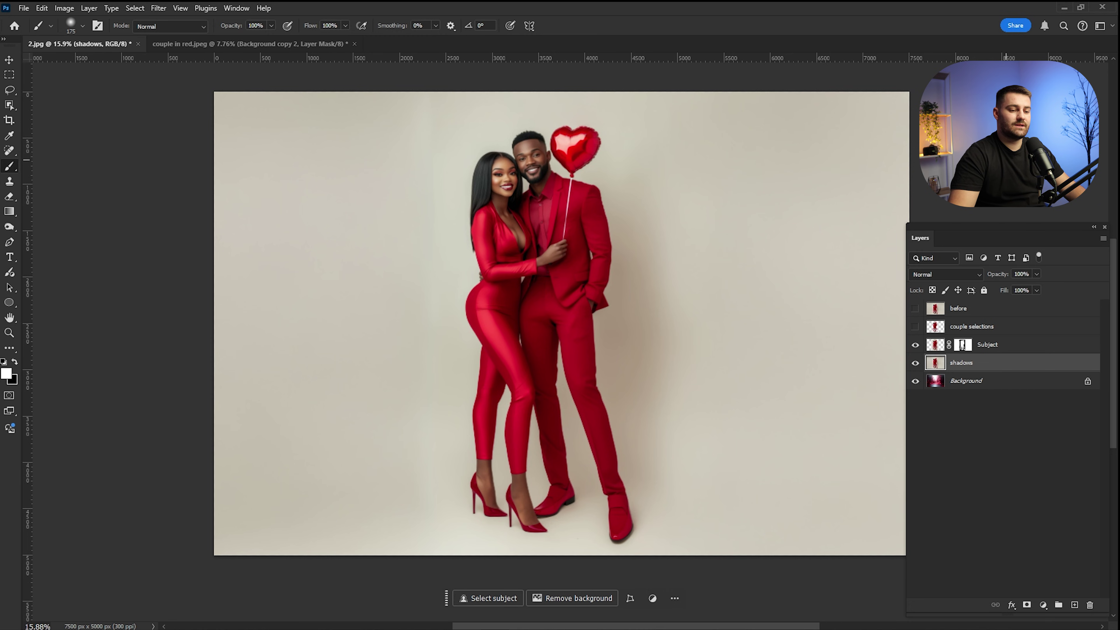
click(950, 276)
click(930, 324)
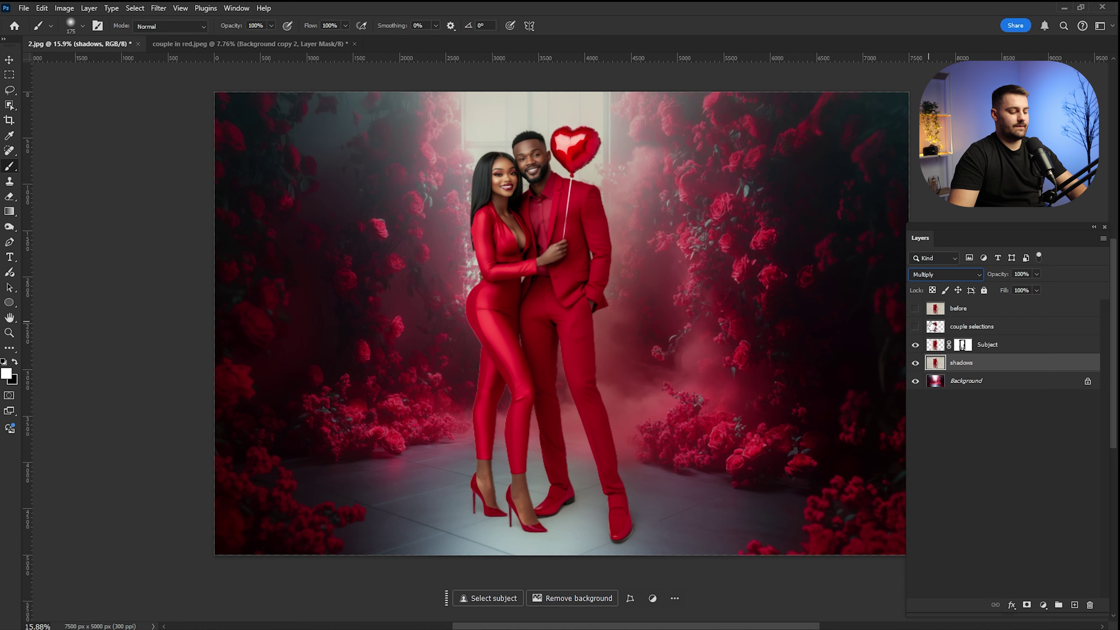
Step: Compare the composite with and without the shadows layer, over the whole image and close up around the couple's shoes
click(915, 363)
click(914, 363)
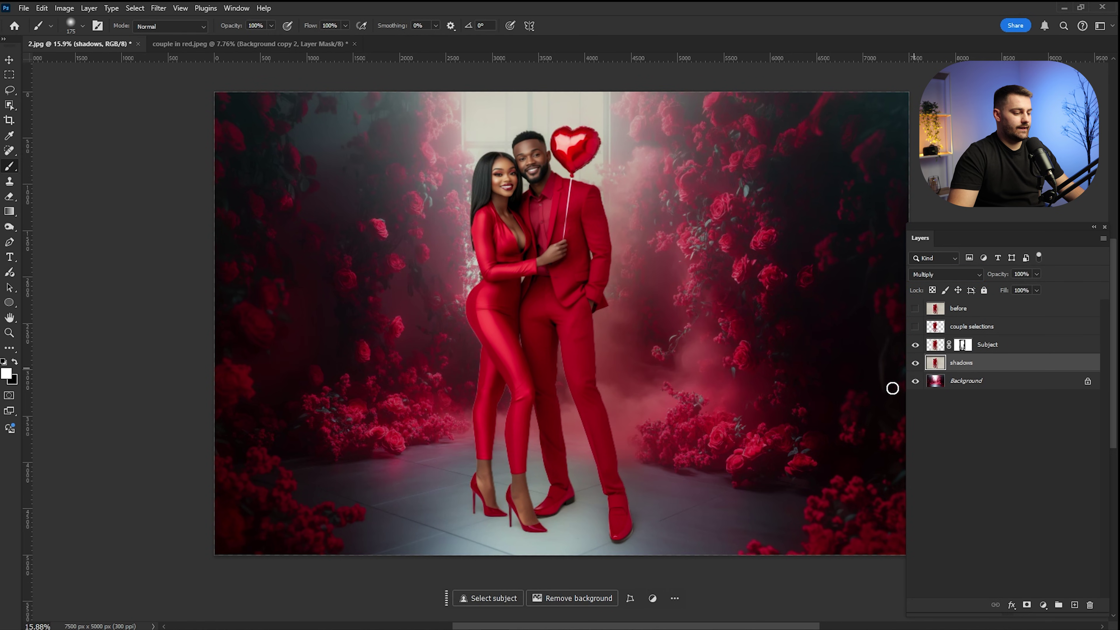
key(z)
drag(512, 508, 584, 263)
drag(626, 309, 653, 314)
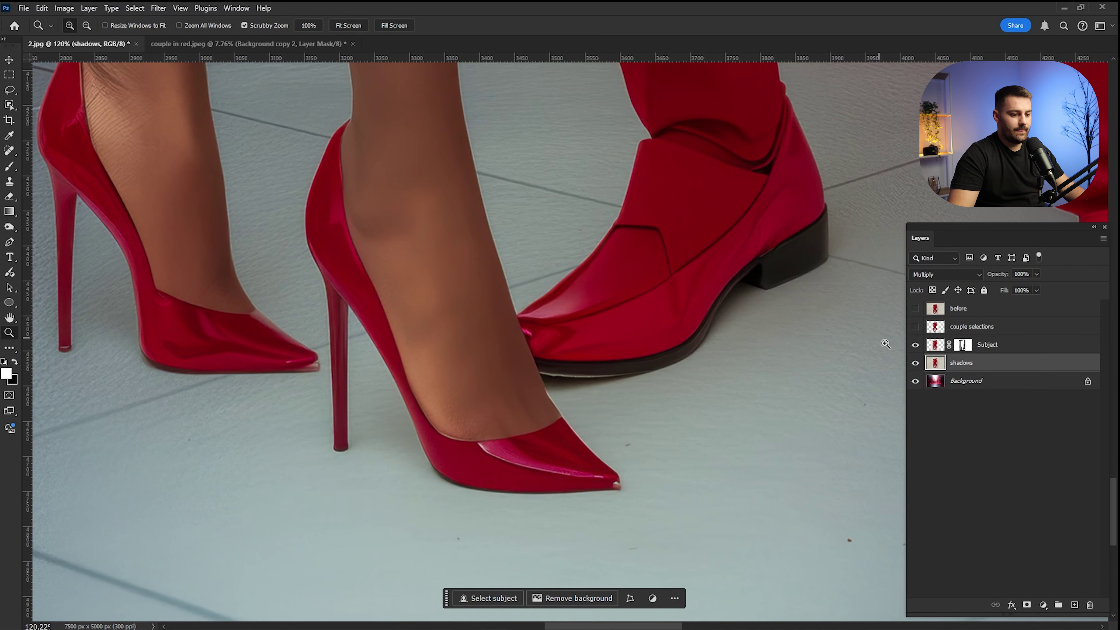
click(914, 363)
click(915, 363)
click(914, 363)
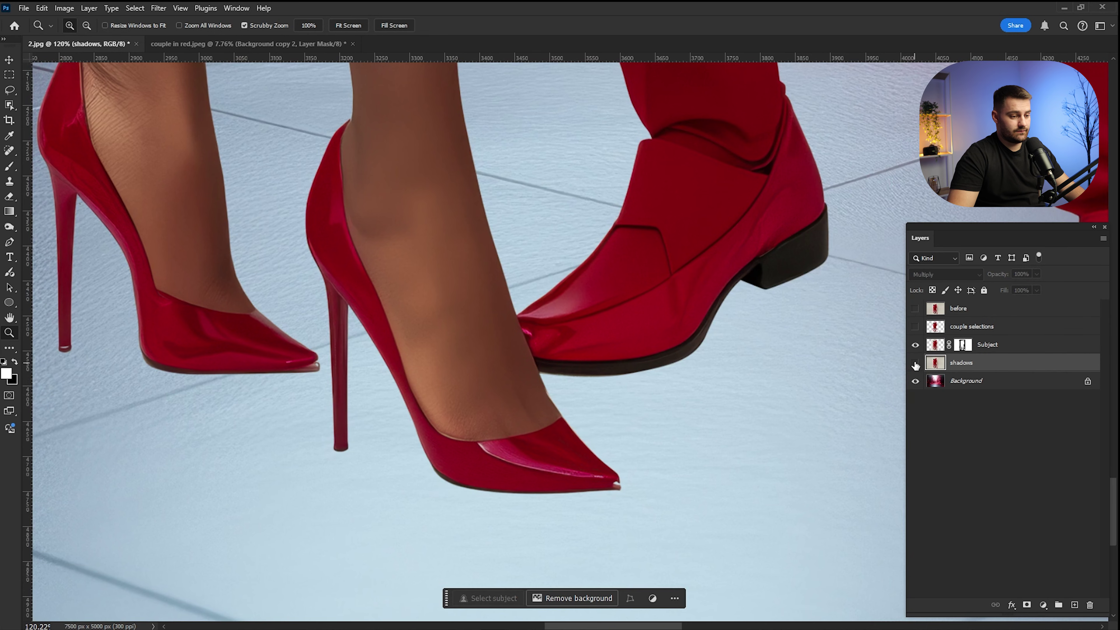
click(915, 363)
click(914, 363)
click(915, 363)
key(ctrl+0)
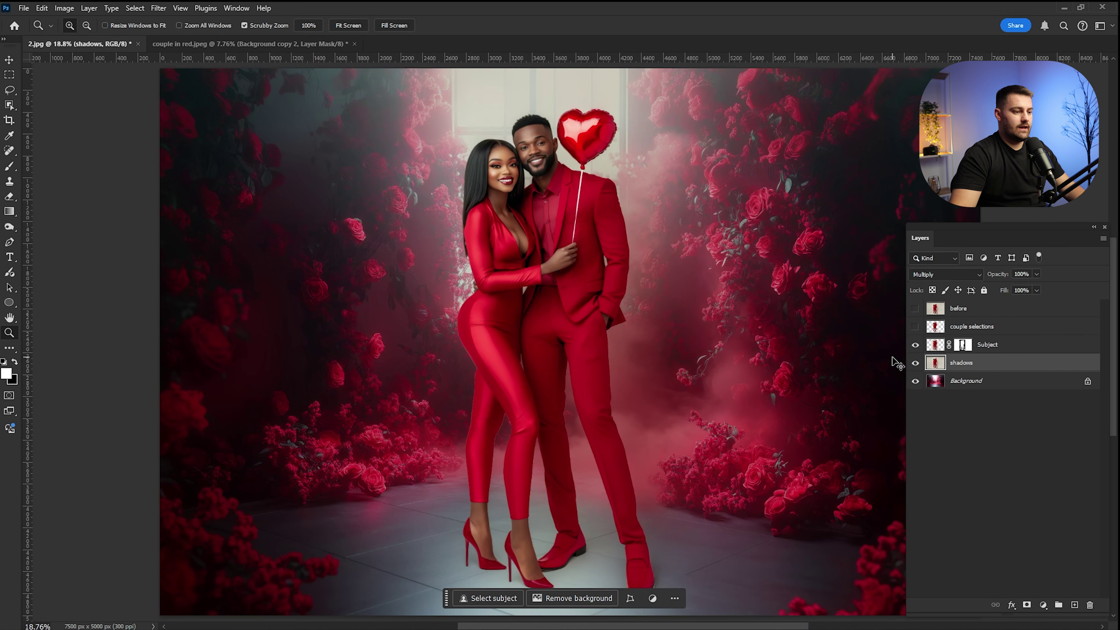
drag(756, 385, 712, 379)
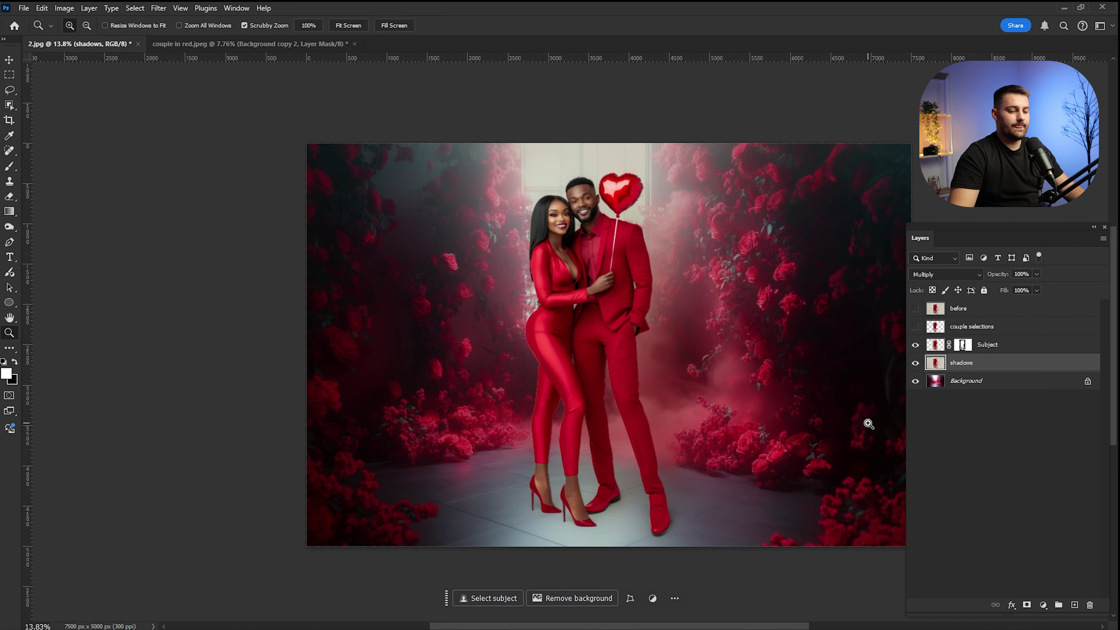
Step: Add a Hue/Saturation adjustment layer directly above the shadows layer and set its saturation to -39
click(1043, 605)
click(1072, 496)
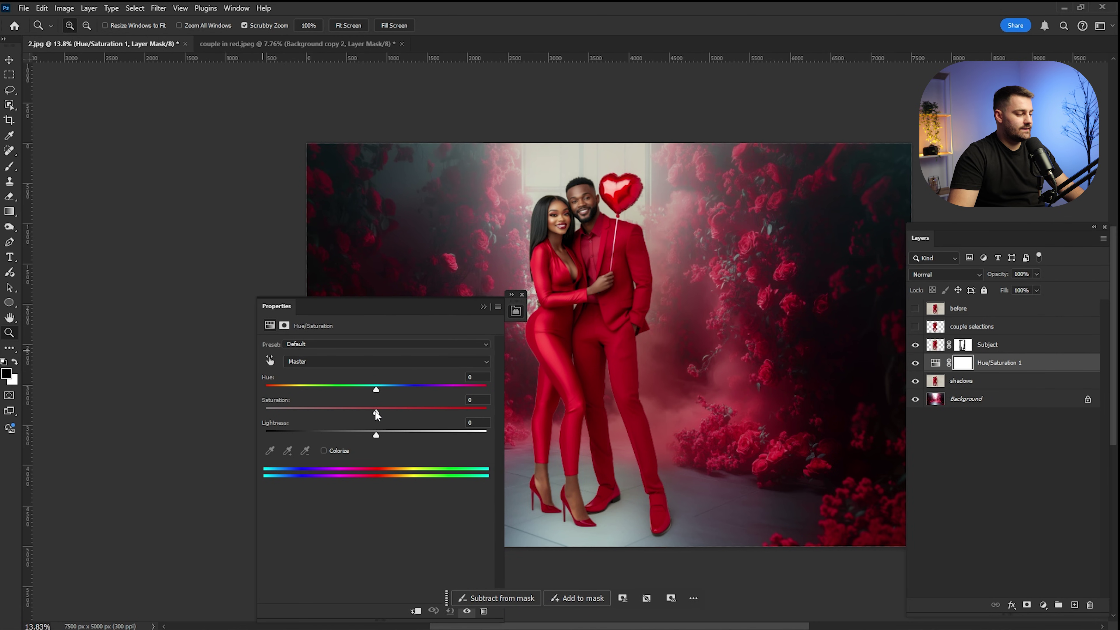
drag(376, 413, 341, 414)
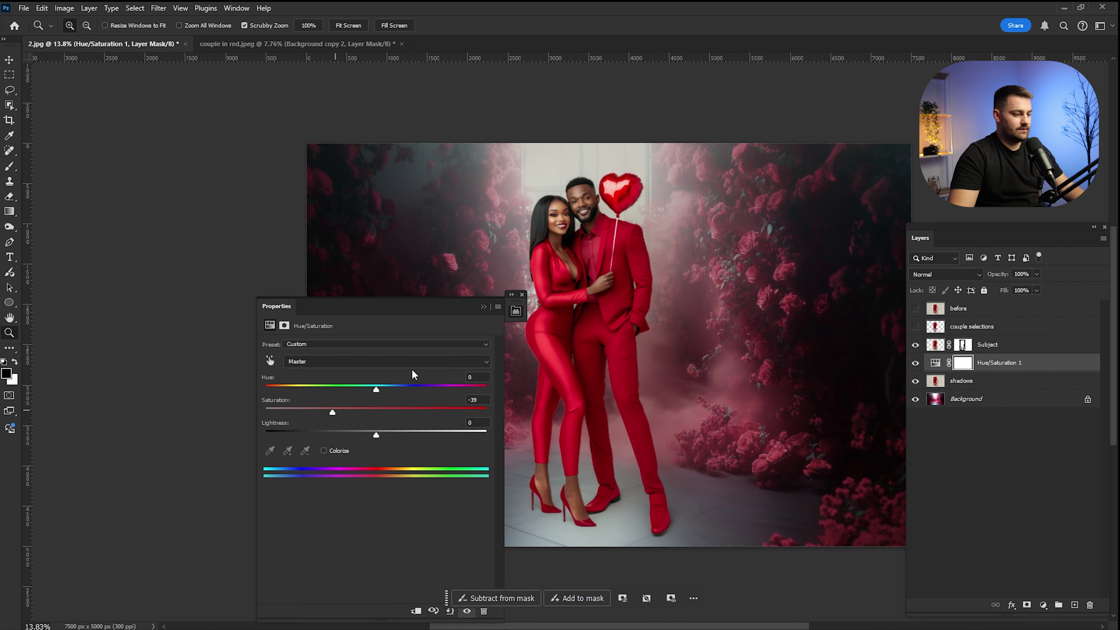
click(483, 306)
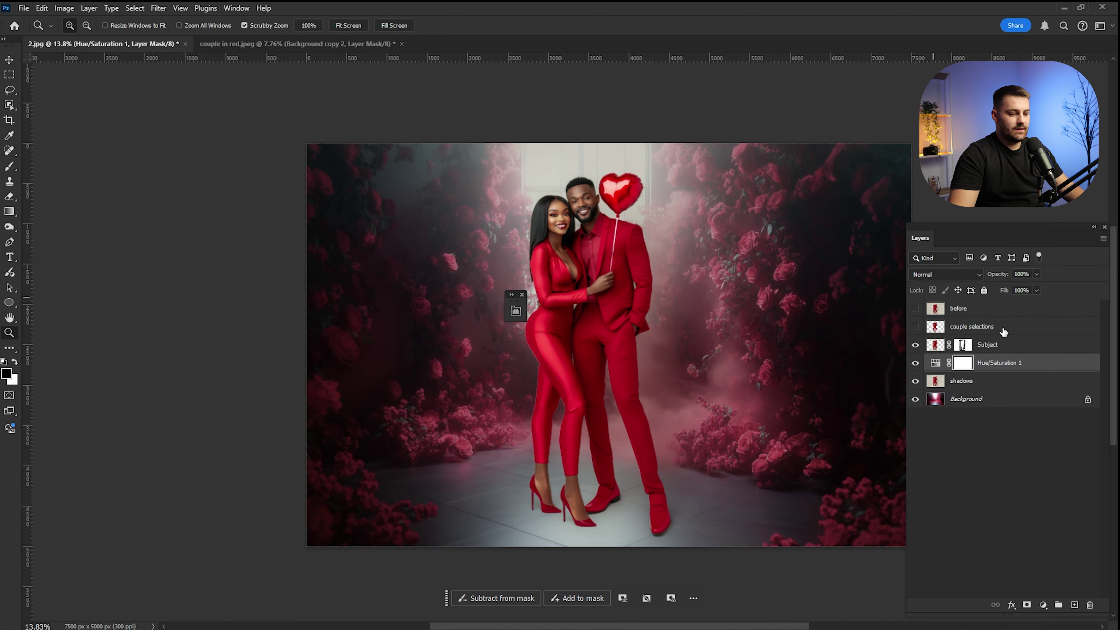
Step: Clip the Hue/Saturation 1 adjustment to the shadows layer so it desaturates only the shadows
click(915, 363)
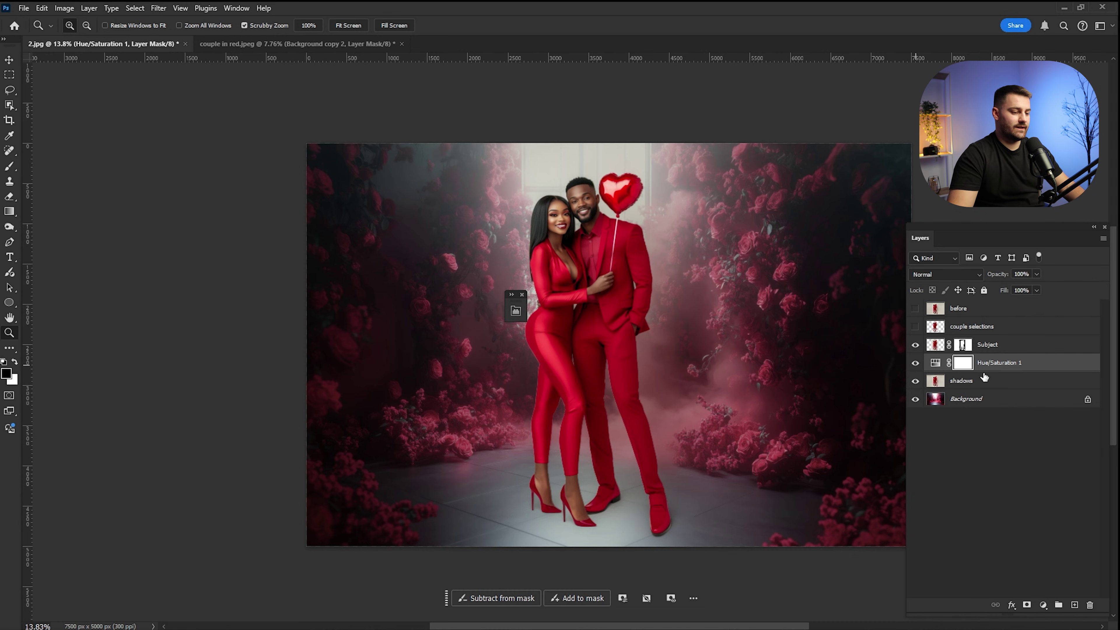
right_click(994, 363)
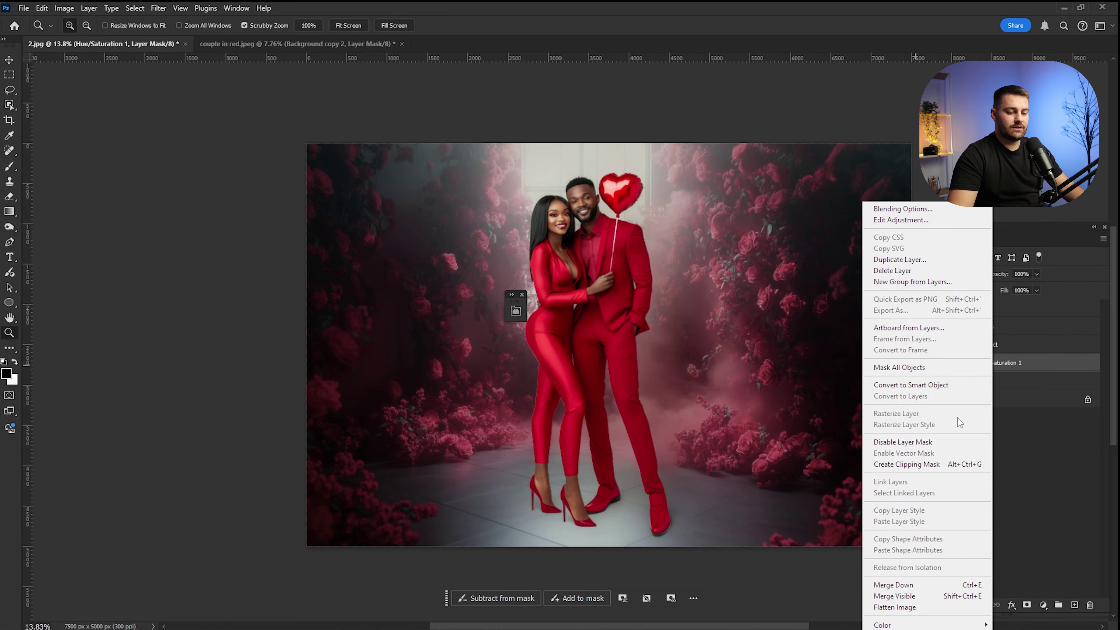
click(919, 463)
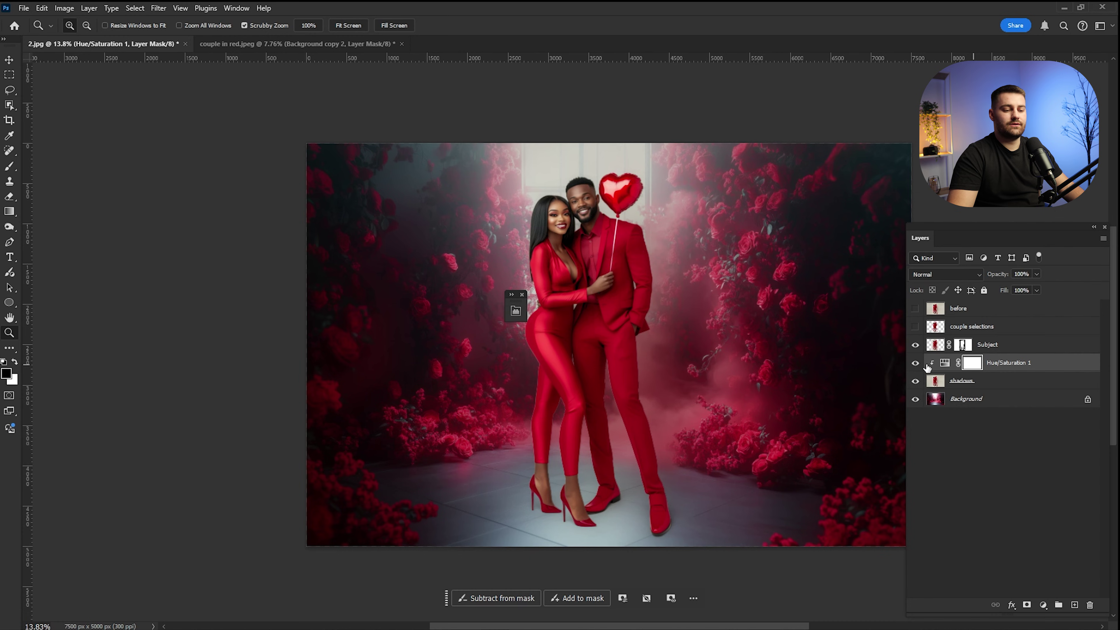
click(953, 382)
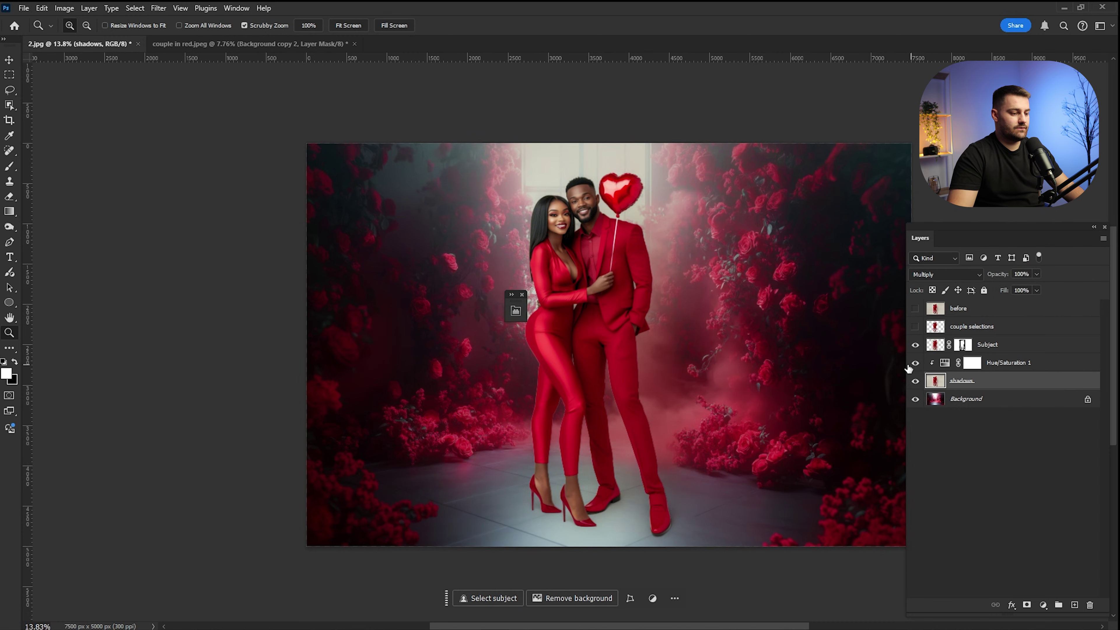
click(522, 294)
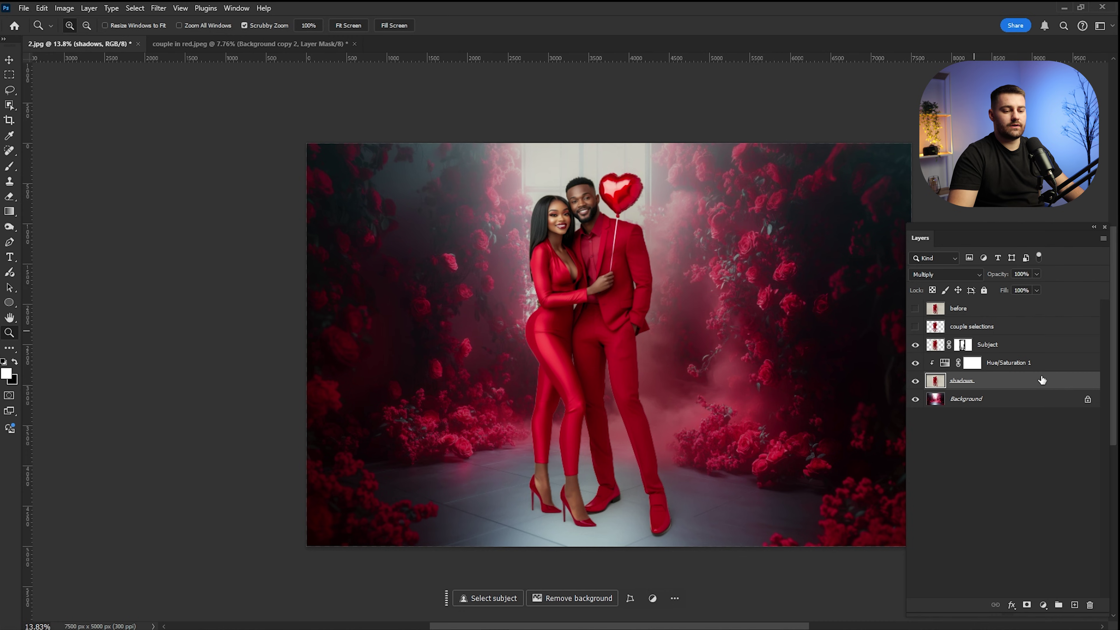
Step: Add a Curves adjustment above Hue/Saturation 1, pull the midtones down at input 149, and clip it to the shadows layer
click(1010, 367)
click(1043, 604)
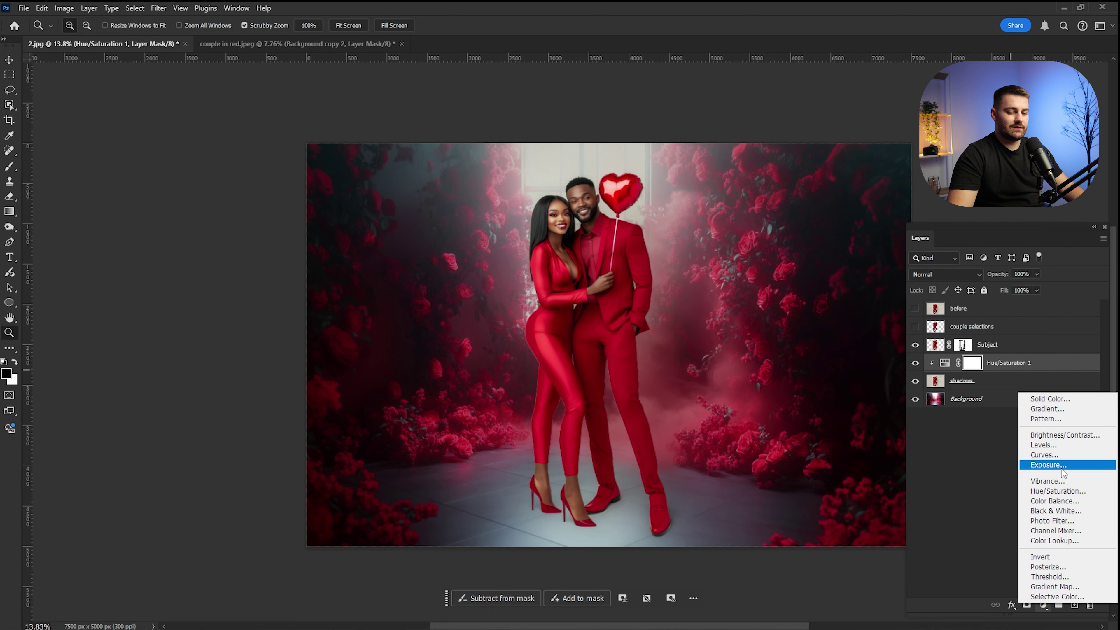
click(1044, 454)
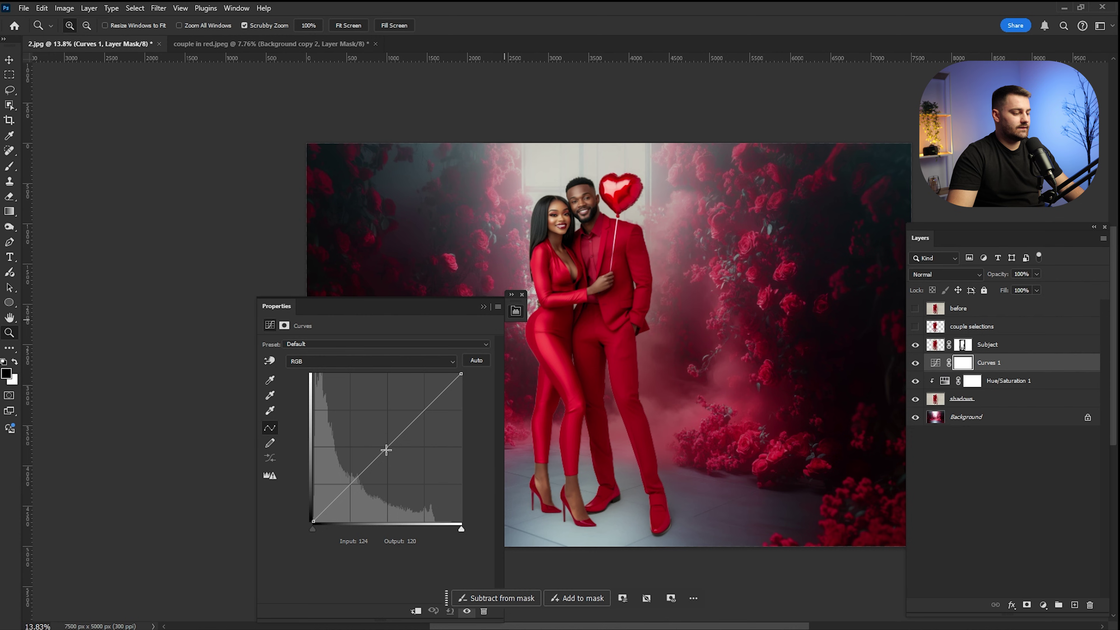
drag(392, 442, 400, 462)
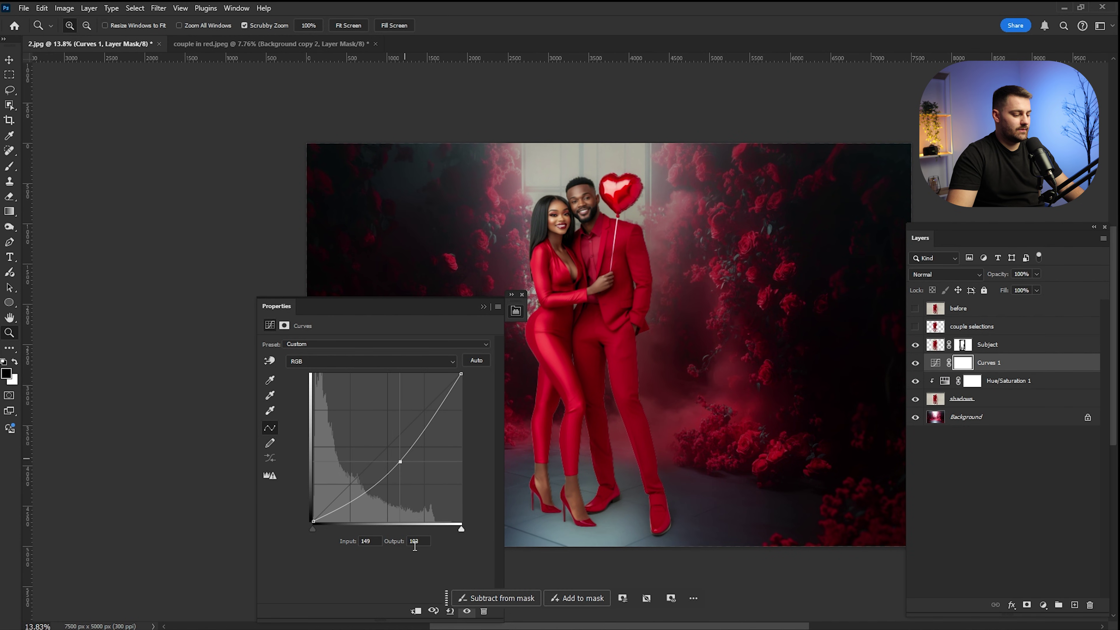
click(417, 610)
click(483, 307)
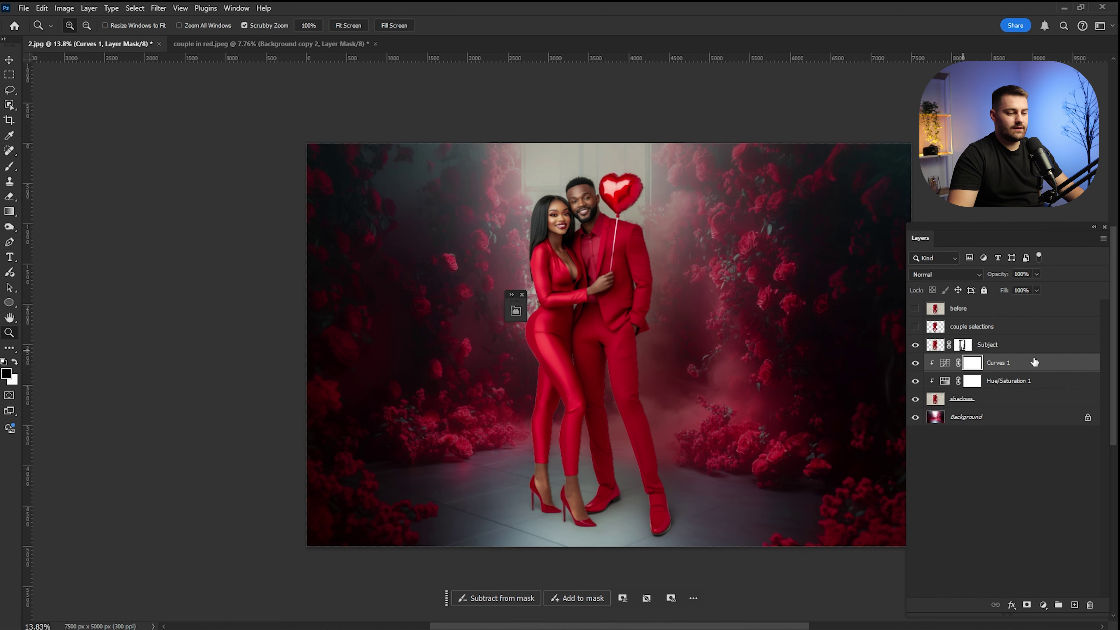
Step: Release the Curves 1 adjustment from its clipping mask and clip it to the shadows layer again
alt+click(992, 372)
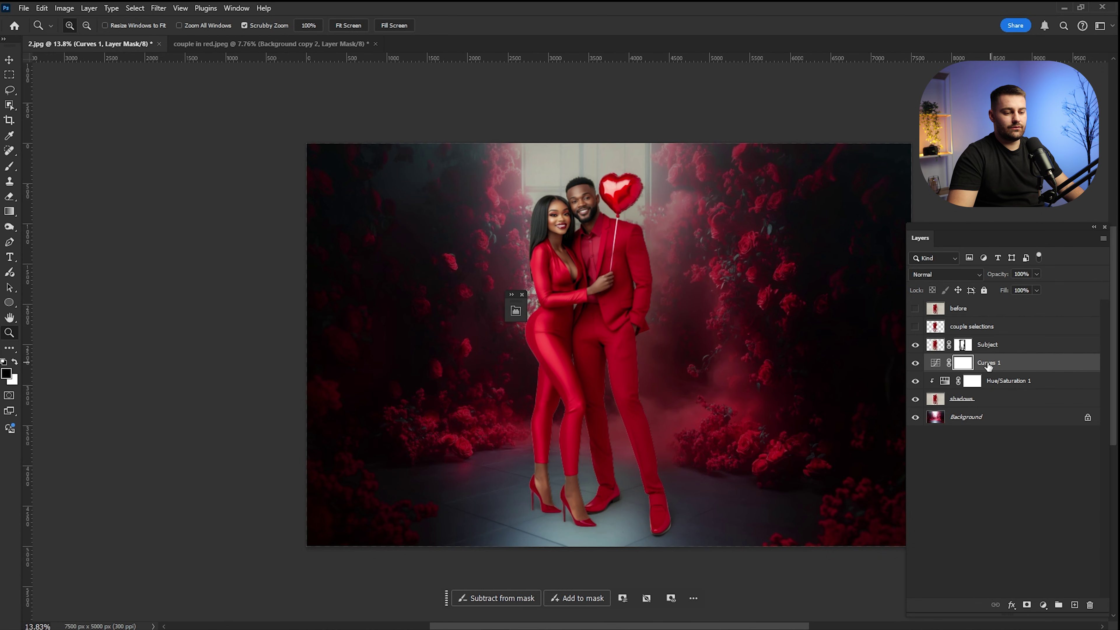
right_click(987, 368)
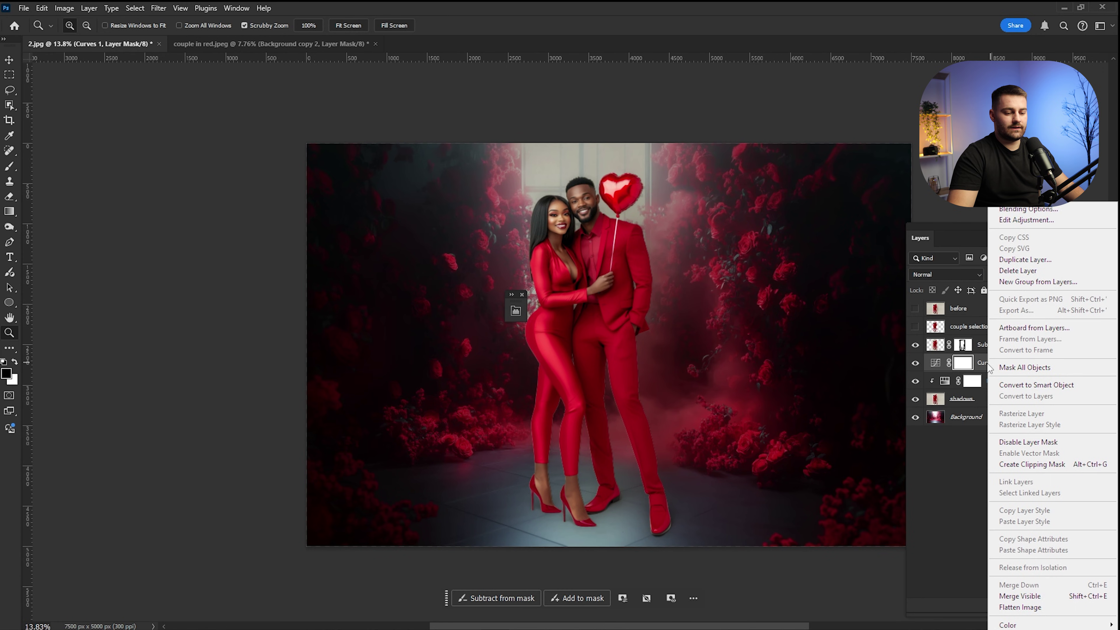
click(1033, 464)
Step: Compare the image with and without the Curves 1 adjustment, and with and without the shadows layer
click(915, 363)
click(915, 362)
click(915, 362)
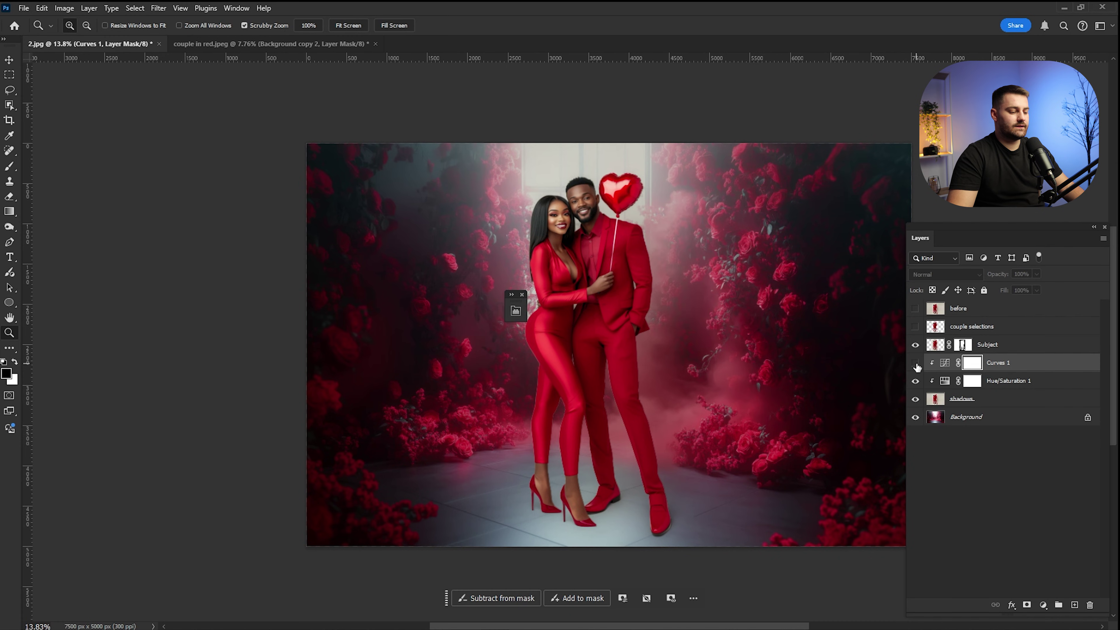
click(916, 363)
click(915, 362)
click(916, 363)
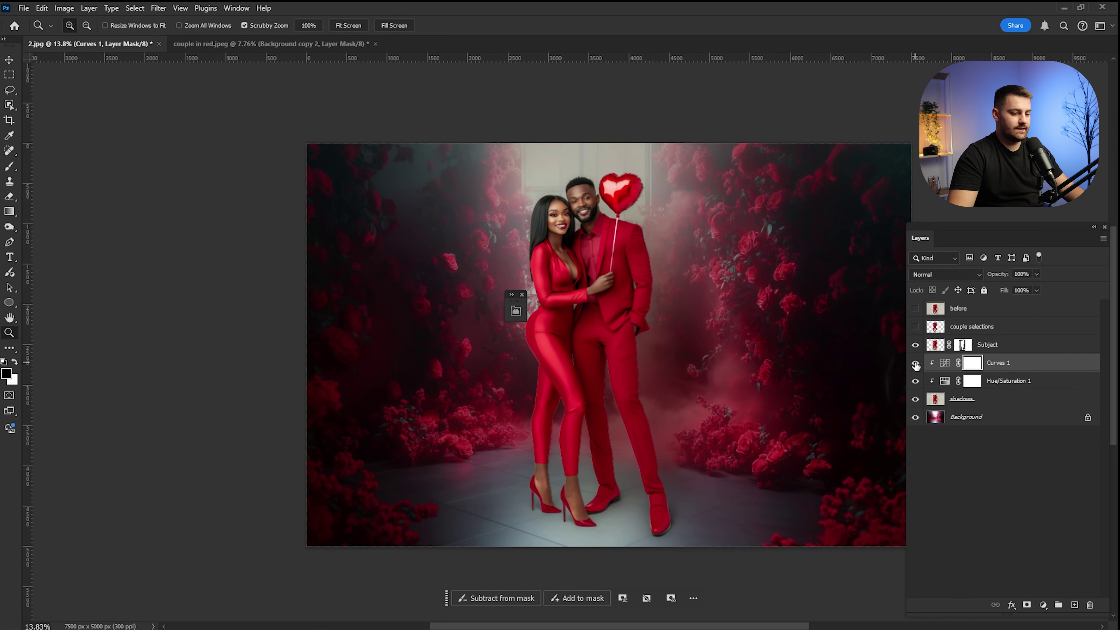
click(957, 400)
click(915, 399)
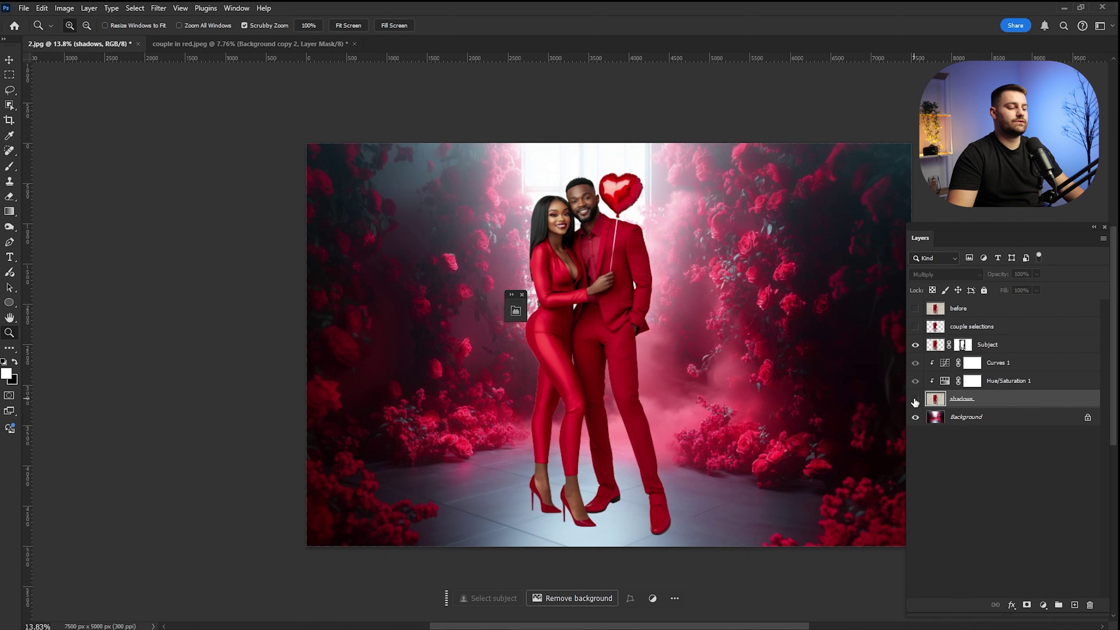
click(915, 398)
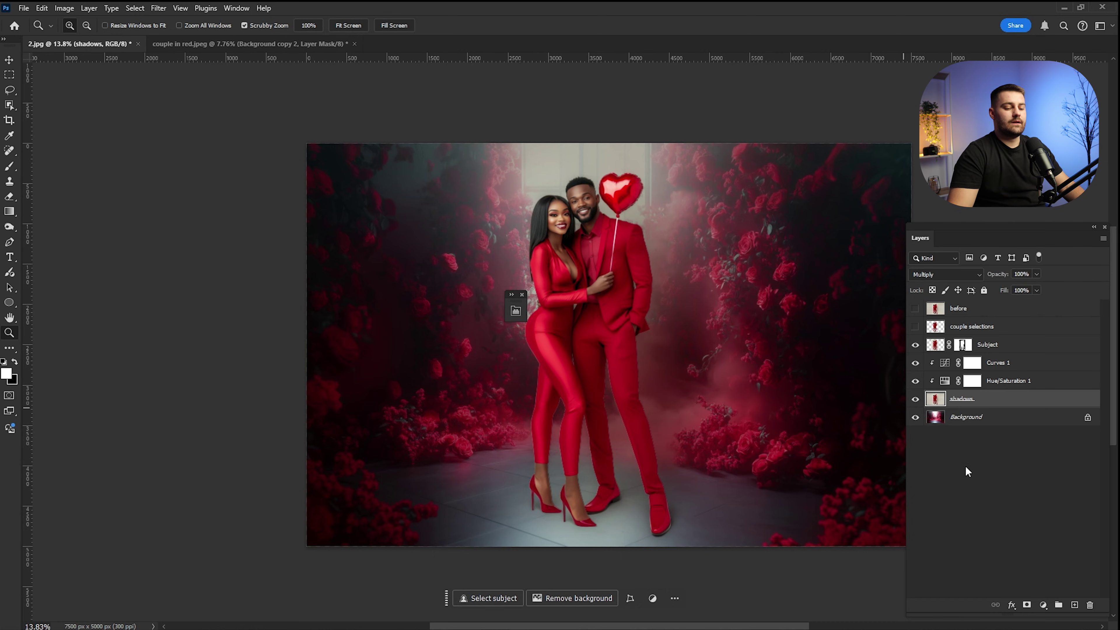
Step: Add a layer mask to the shadows layer and set the Gradient tool to the black-to-white Basics preset
click(1027, 605)
click(9, 211)
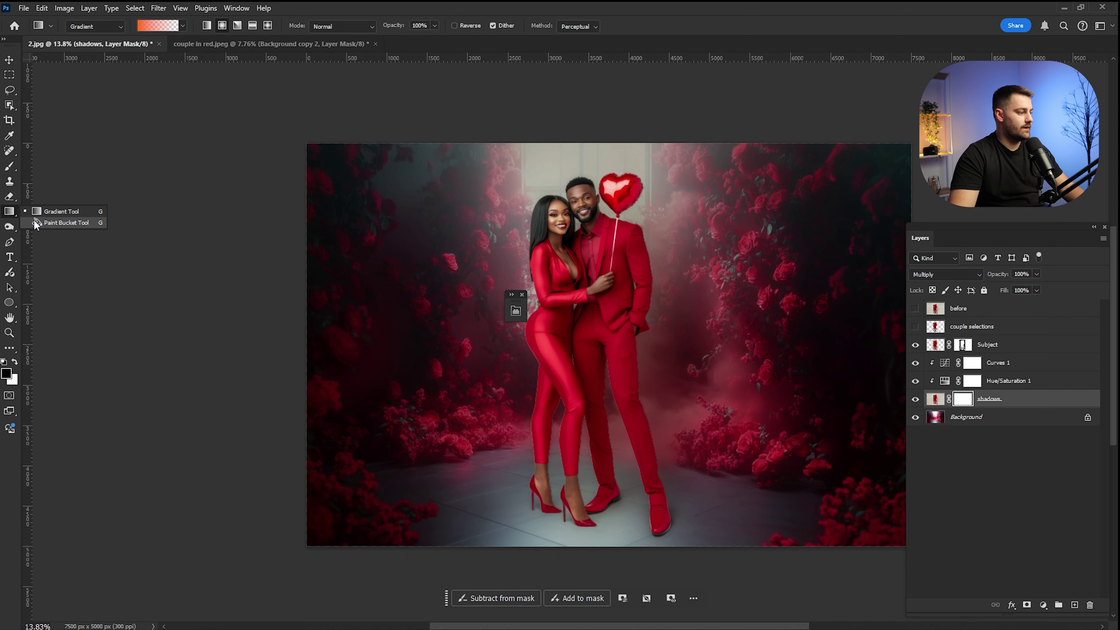
click(182, 26)
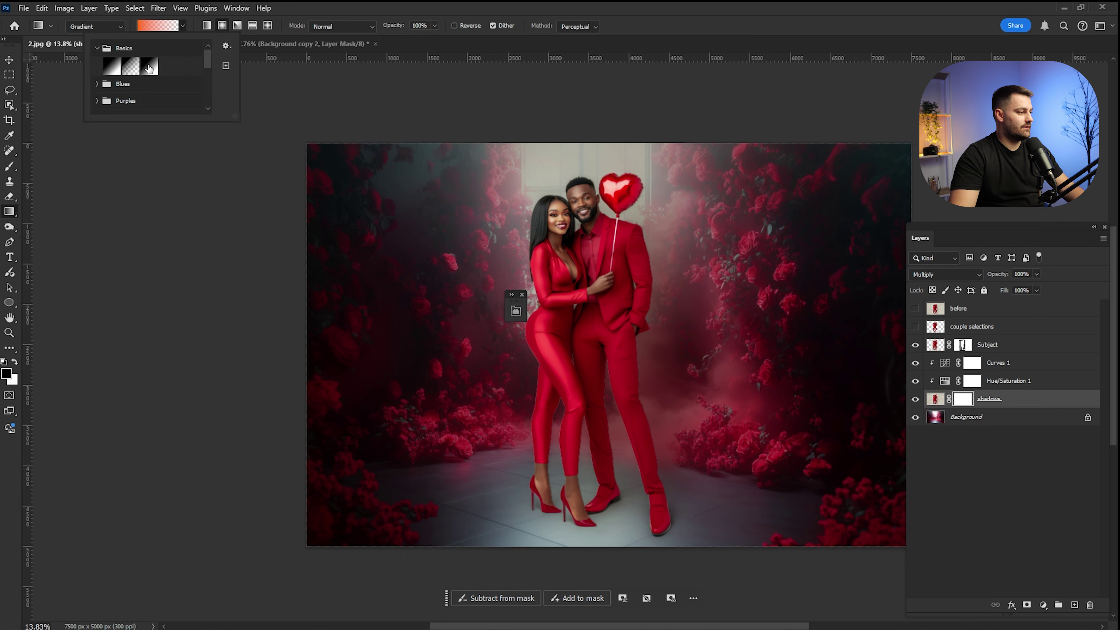
click(111, 66)
click(531, 11)
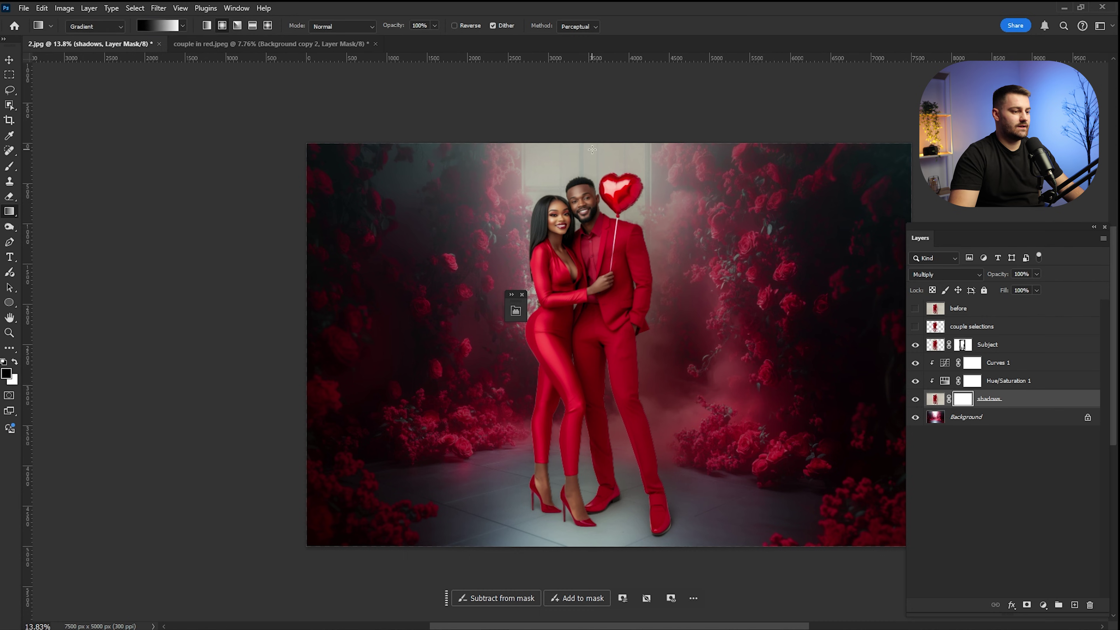
Step: Fade out the upper part of the shadows layer with a linear mask gradient from the image's top edge to the couple's shins
drag(592, 144, 585, 373)
key(ctrl+z)
click(207, 26)
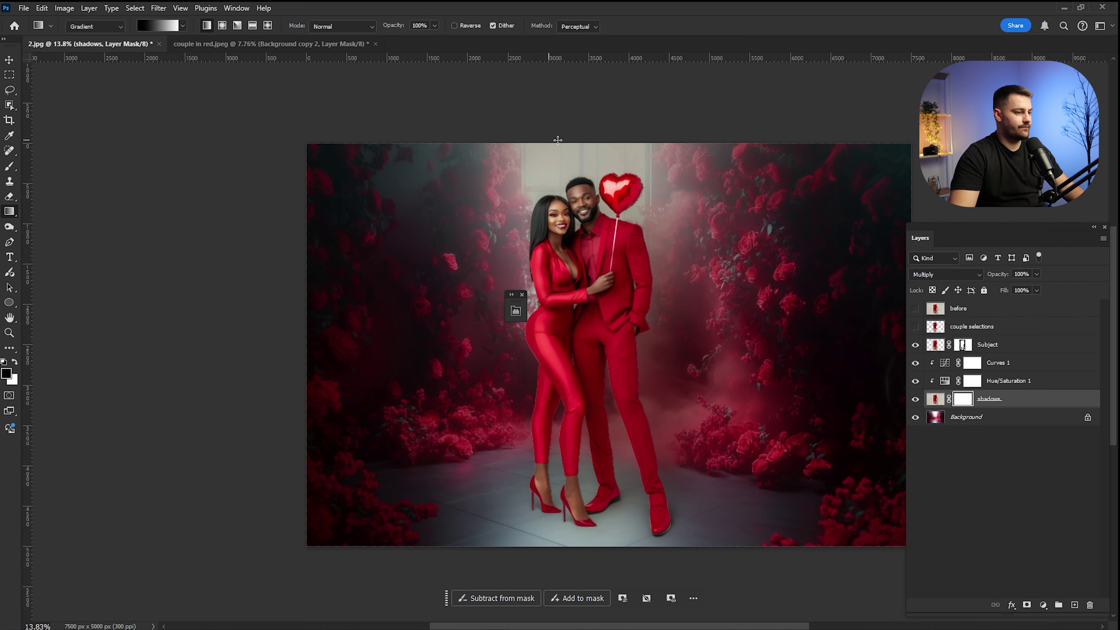
drag(576, 137, 583, 452)
Step: Compare the masked shadows layer on and off, over the whole image and close up on the floor around the shoes
click(915, 399)
click(915, 399)
click(915, 399)
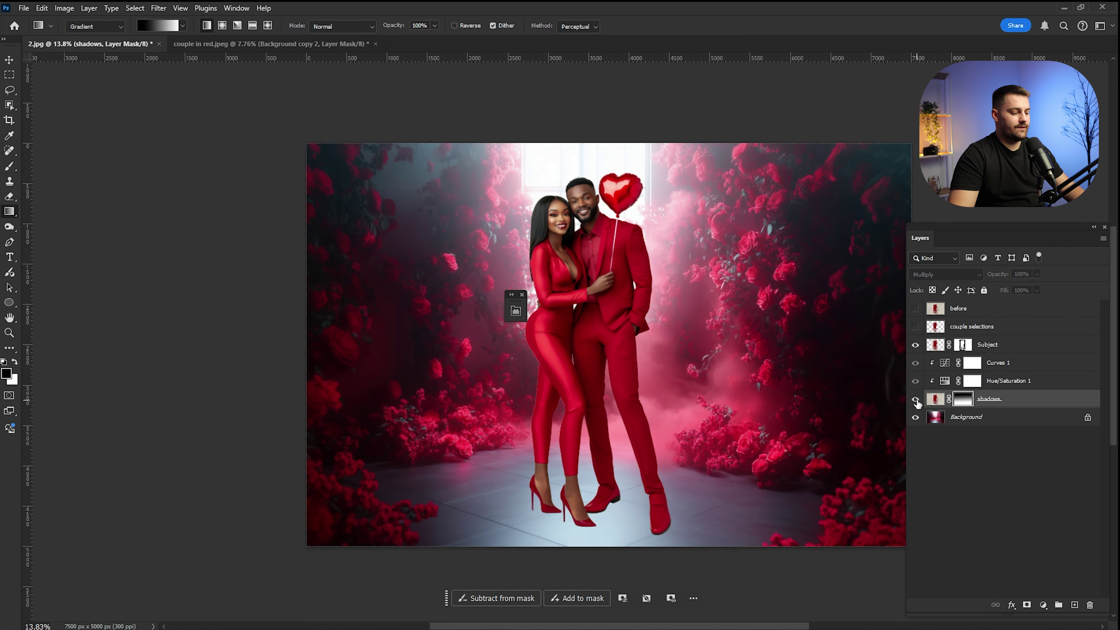
click(916, 399)
key(j)
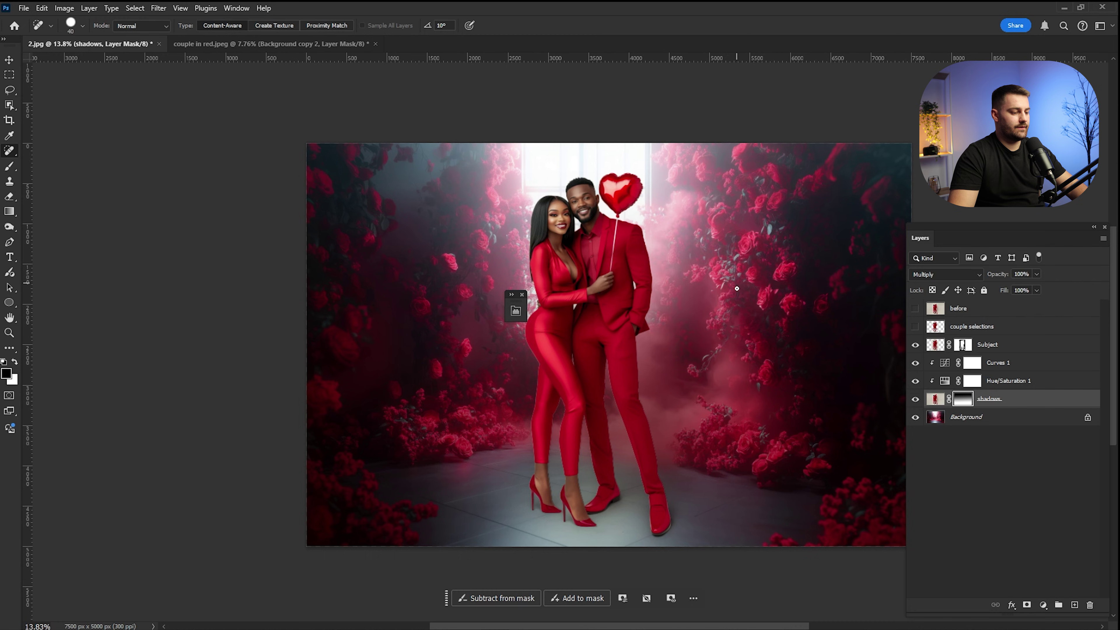
click(521, 294)
key(z)
drag(611, 516, 632, 512)
drag(628, 511, 639, 316)
click(915, 399)
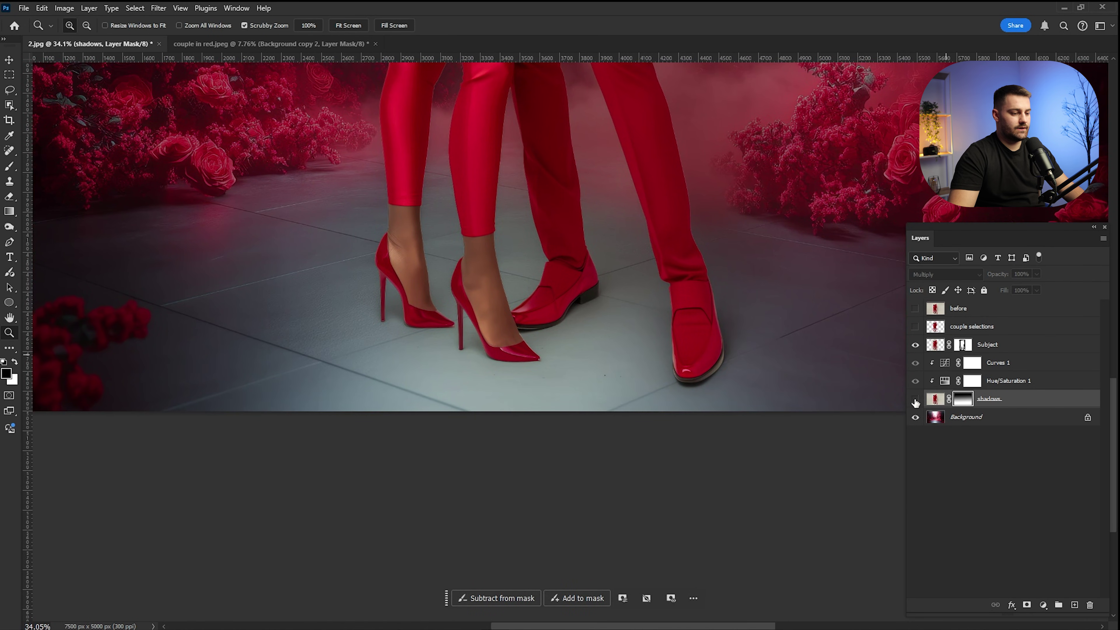
click(915, 399)
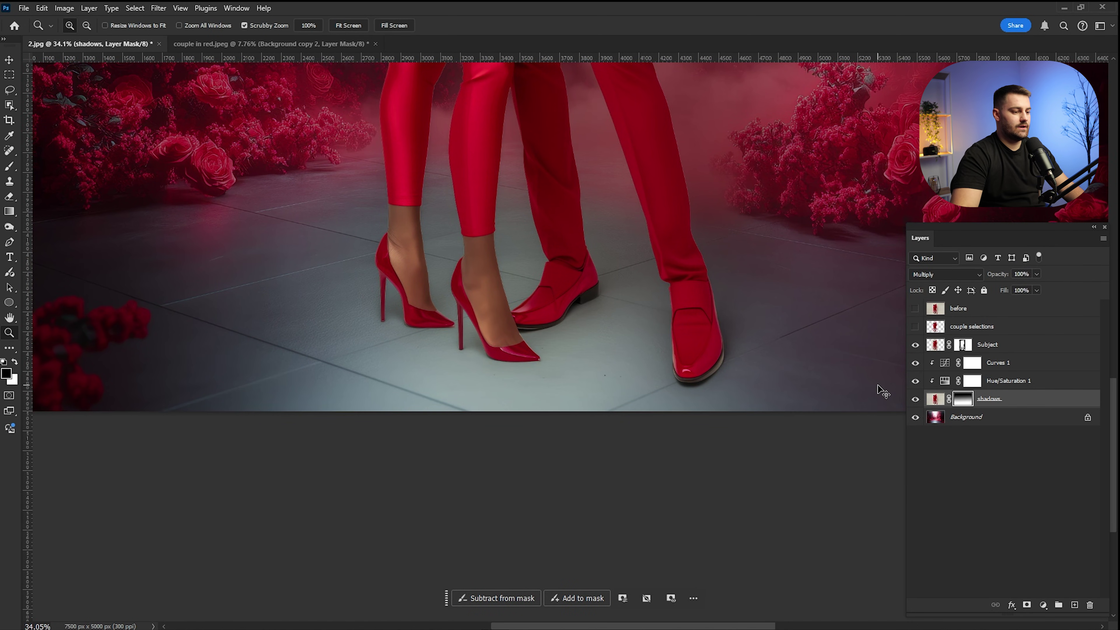
key(ctrl+0)
drag(708, 312, 689, 313)
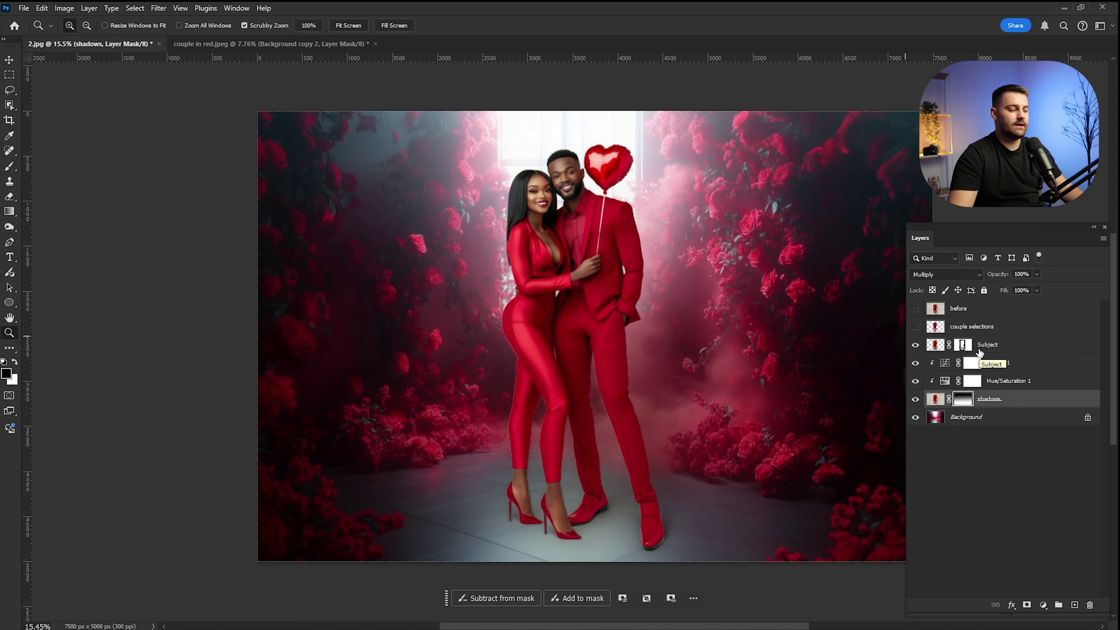
Step: Duplicate the Background layer and start a Tilt-Shift blur on the copy
drag(977, 421, 1074, 602)
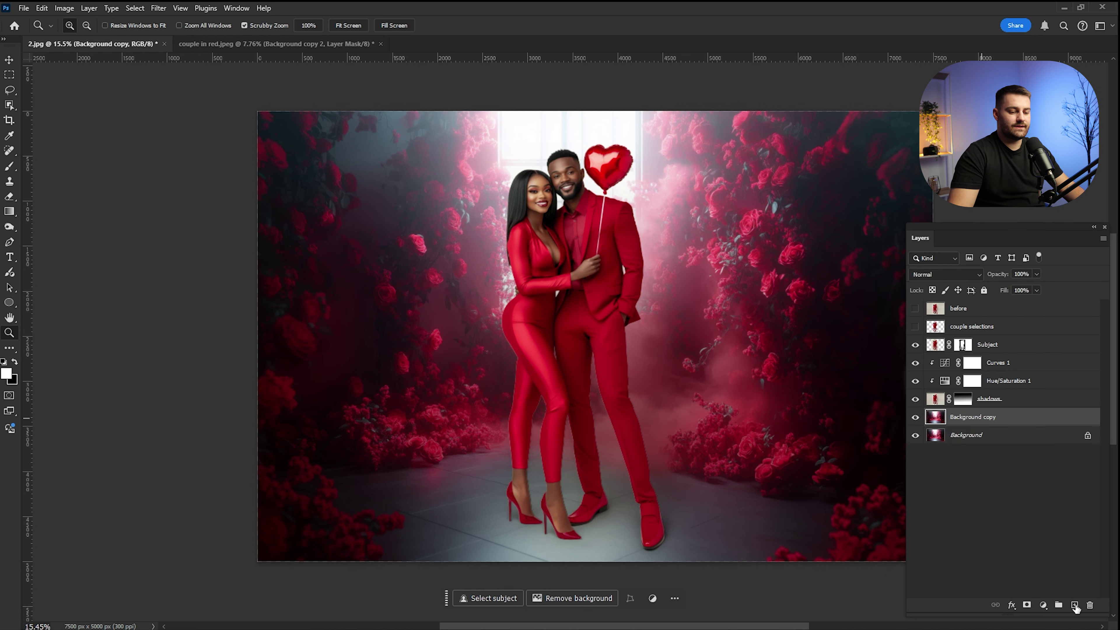
click(159, 8)
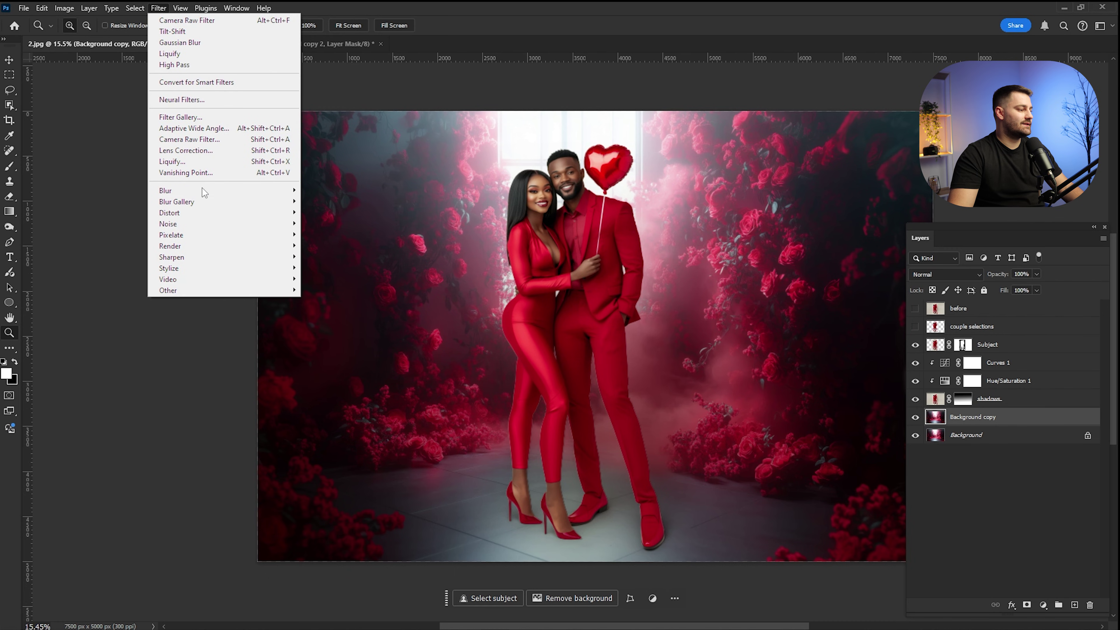
mouse_move(207, 202)
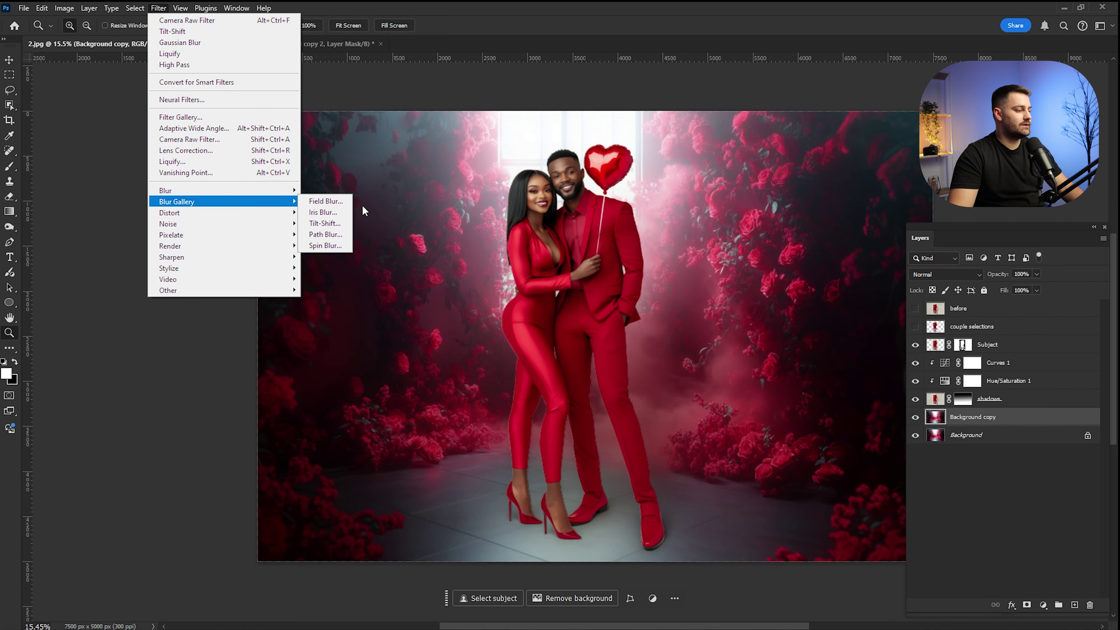
click(339, 226)
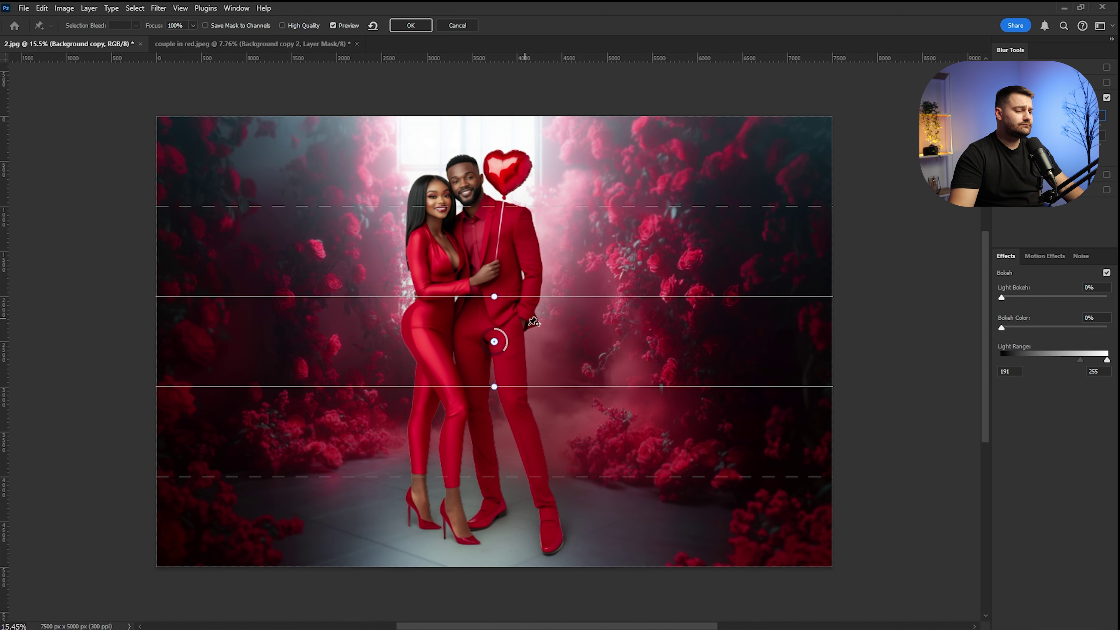
Step: Set the tilt-shift to keep the floor below the couple's ankles sharp, fading into blur from the knees up, then lower the blur amount and apply it
drag(527, 348, 522, 543)
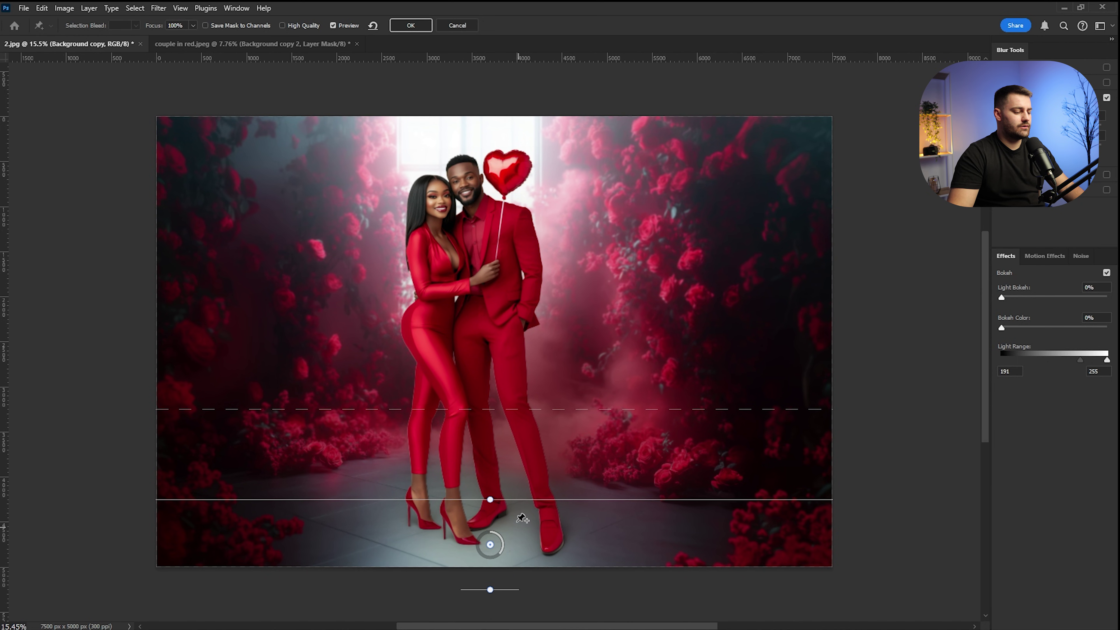
drag(520, 498, 519, 474)
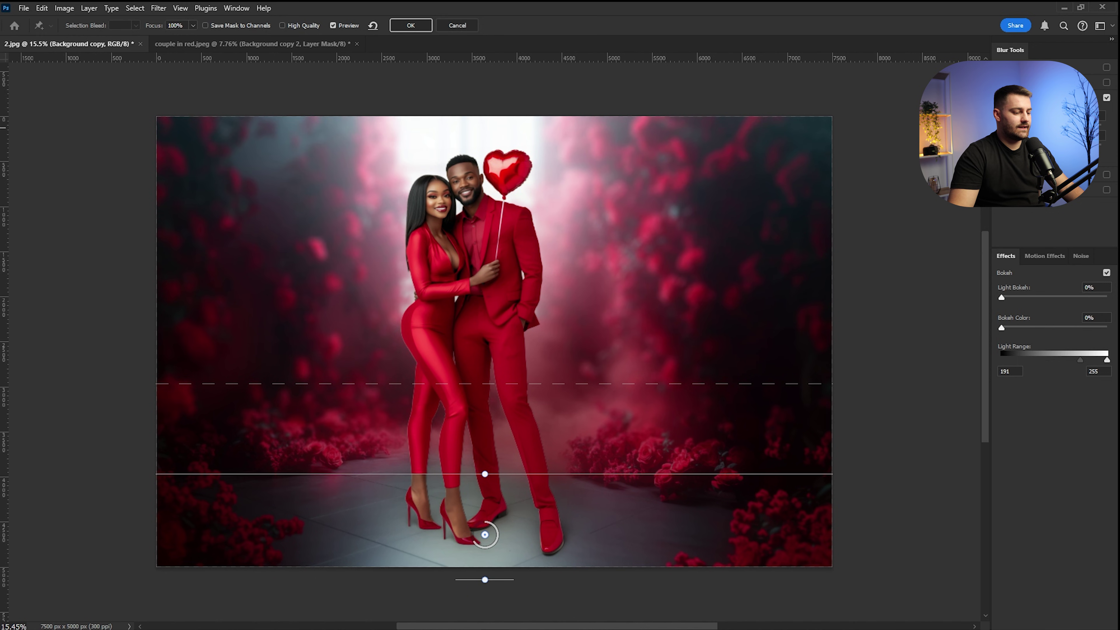
drag(526, 475, 529, 453)
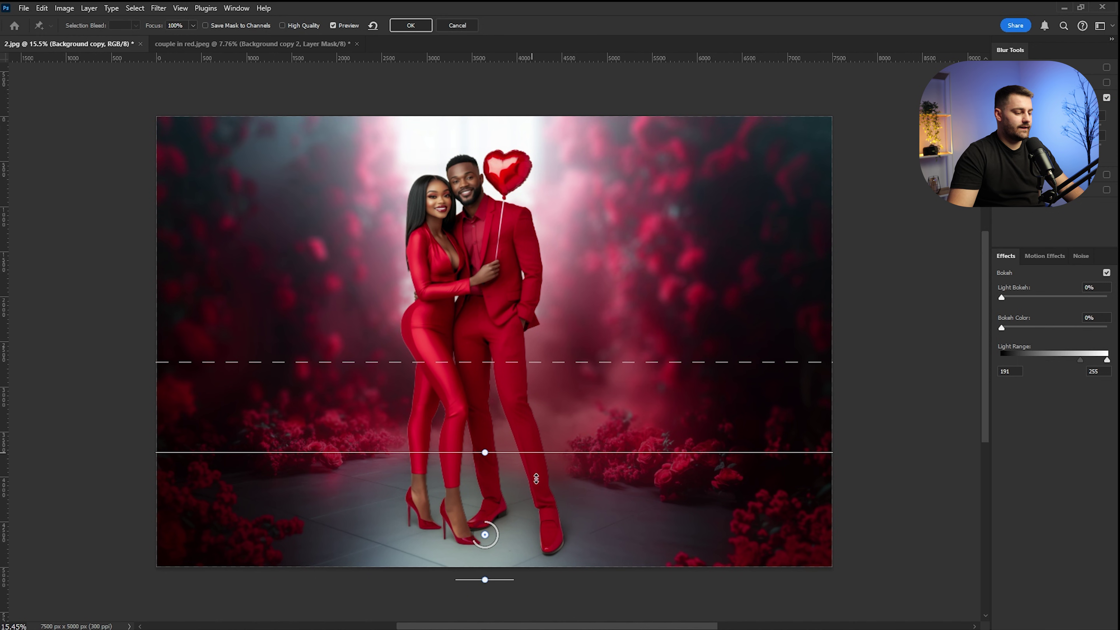
drag(538, 508, 518, 545)
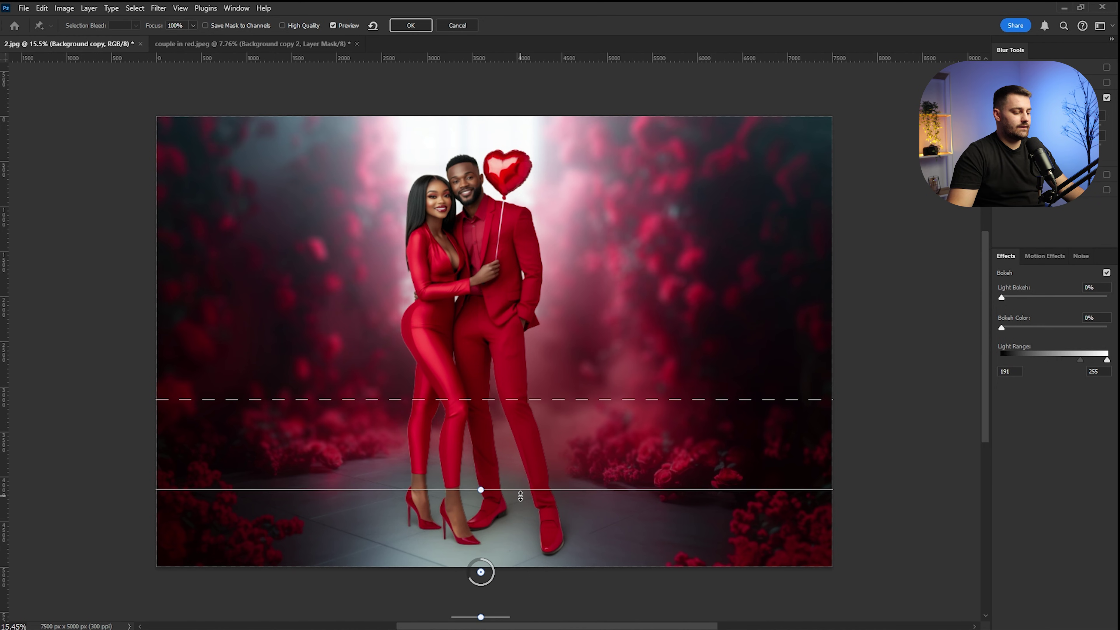
drag(523, 402, 523, 392)
drag(522, 534, 504, 559)
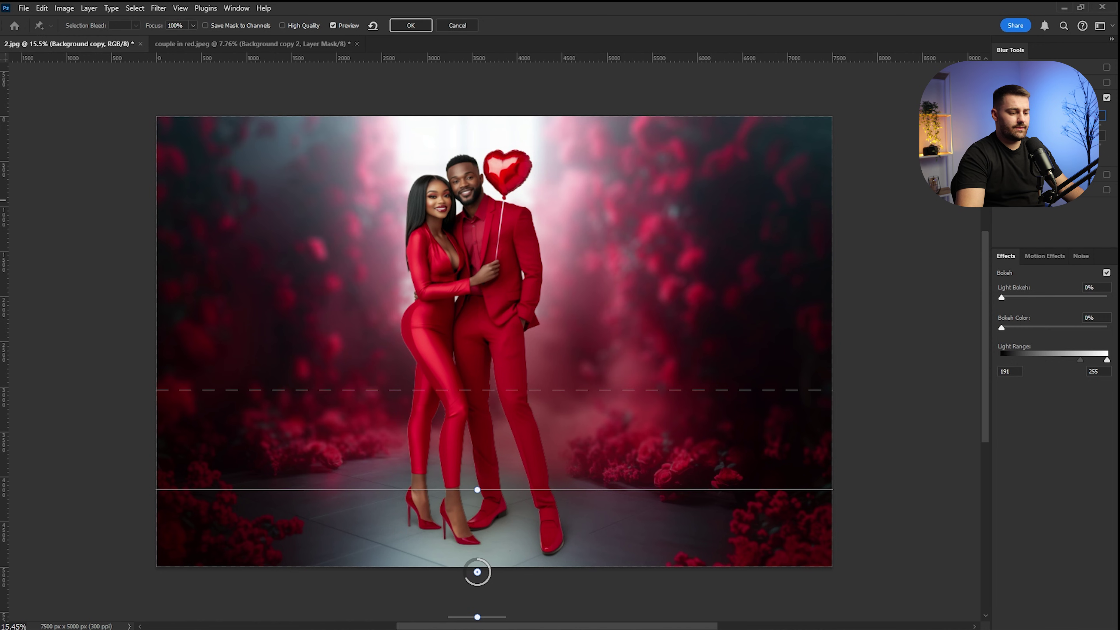
drag(1069, 127, 1033, 128)
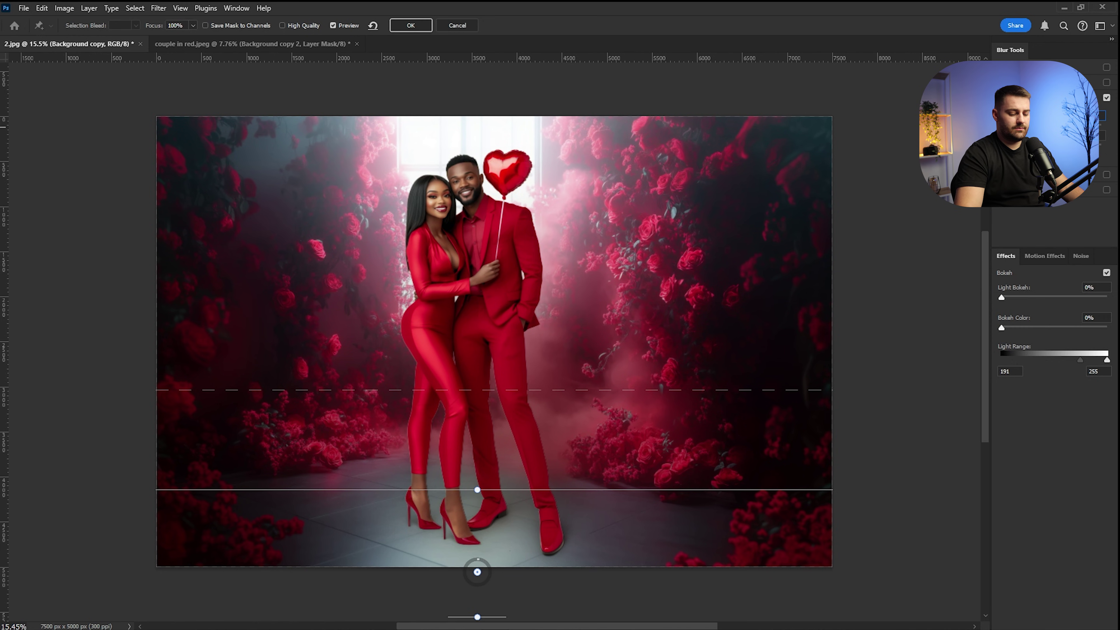
click(410, 26)
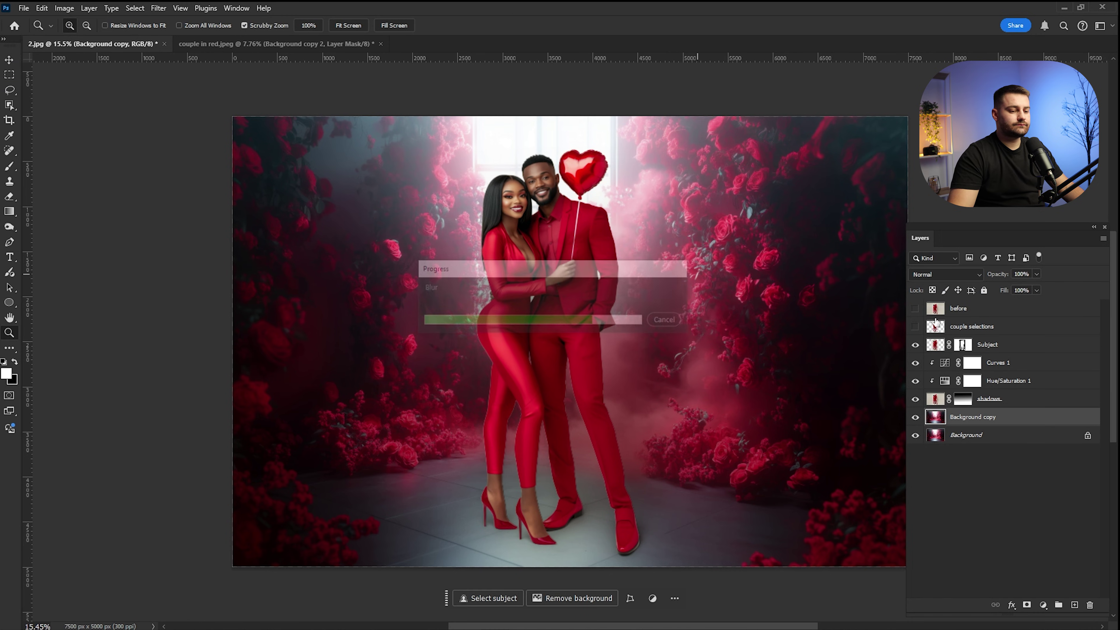
Step: Compare the image with and without the blurred Background copy, and the composite against the before layer
click(915, 416)
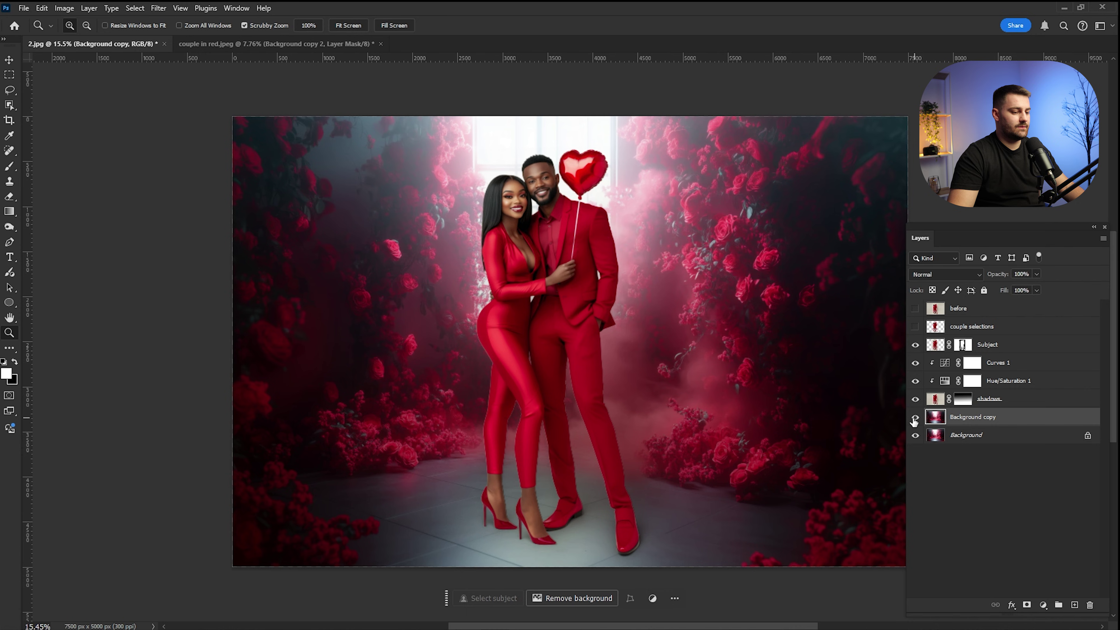
click(914, 416)
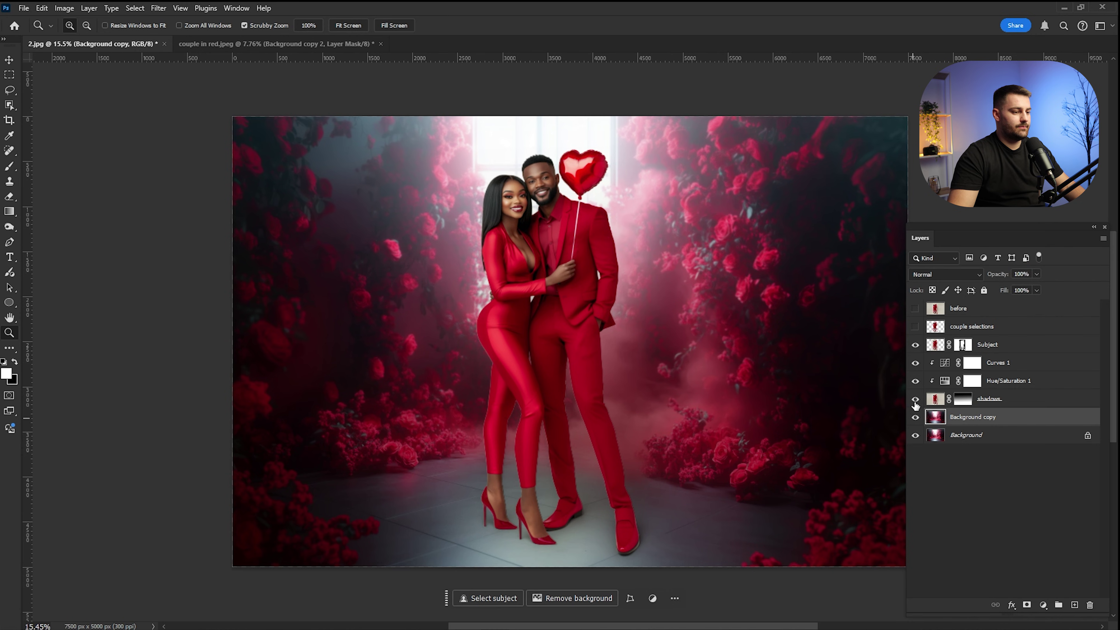
click(914, 309)
click(914, 308)
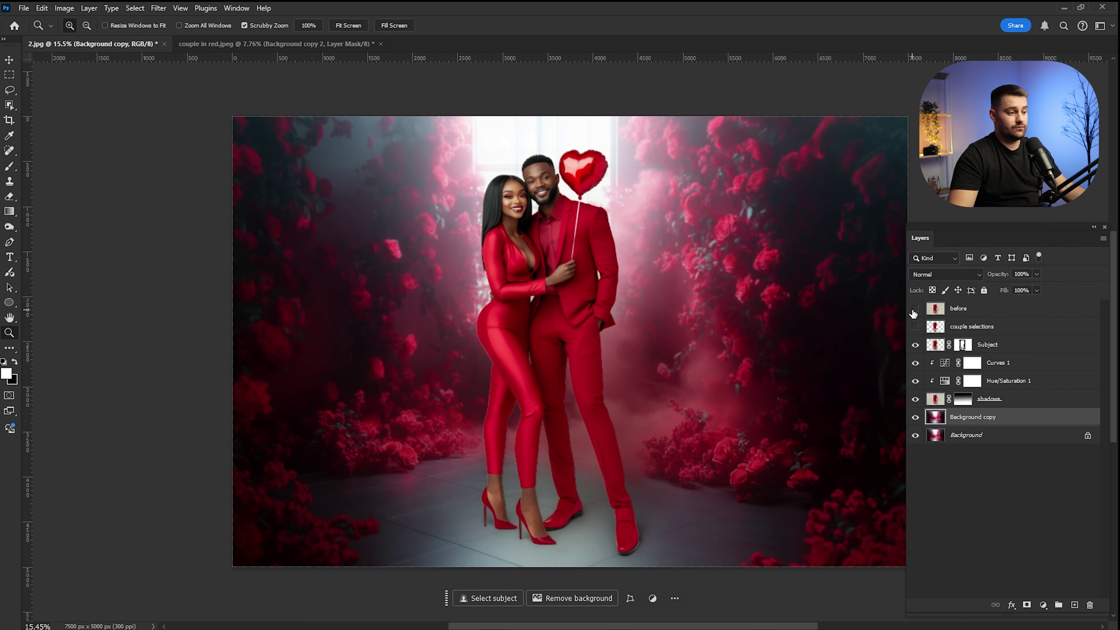
click(915, 309)
click(914, 309)
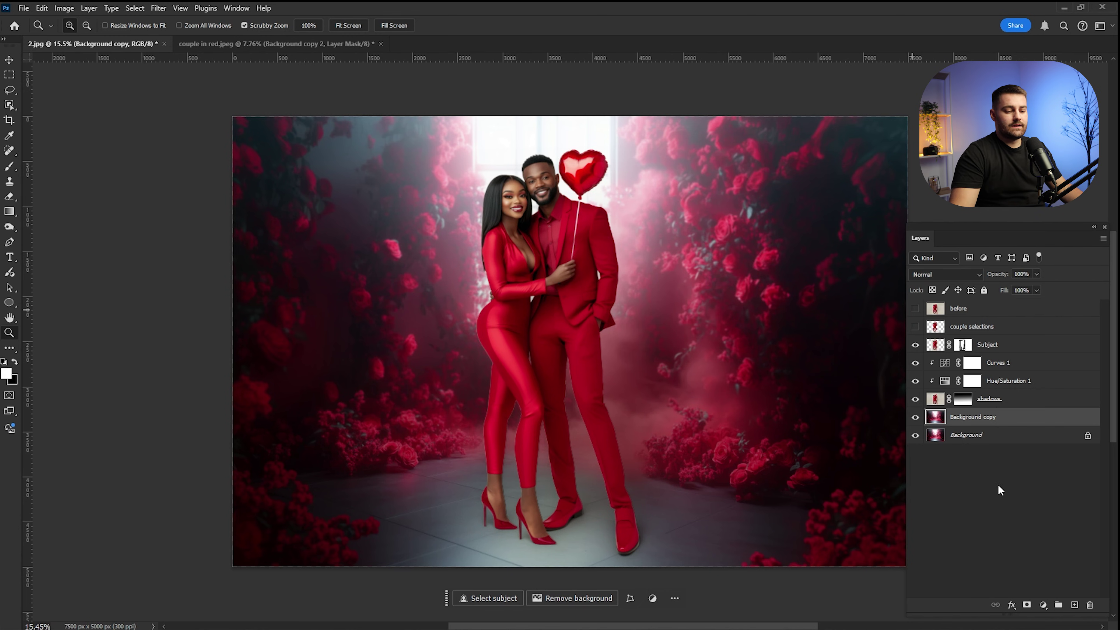
Step: Add a Color Balance adjustment above the Background copy and shift its midtones toward cyan and yellow
click(1042, 605)
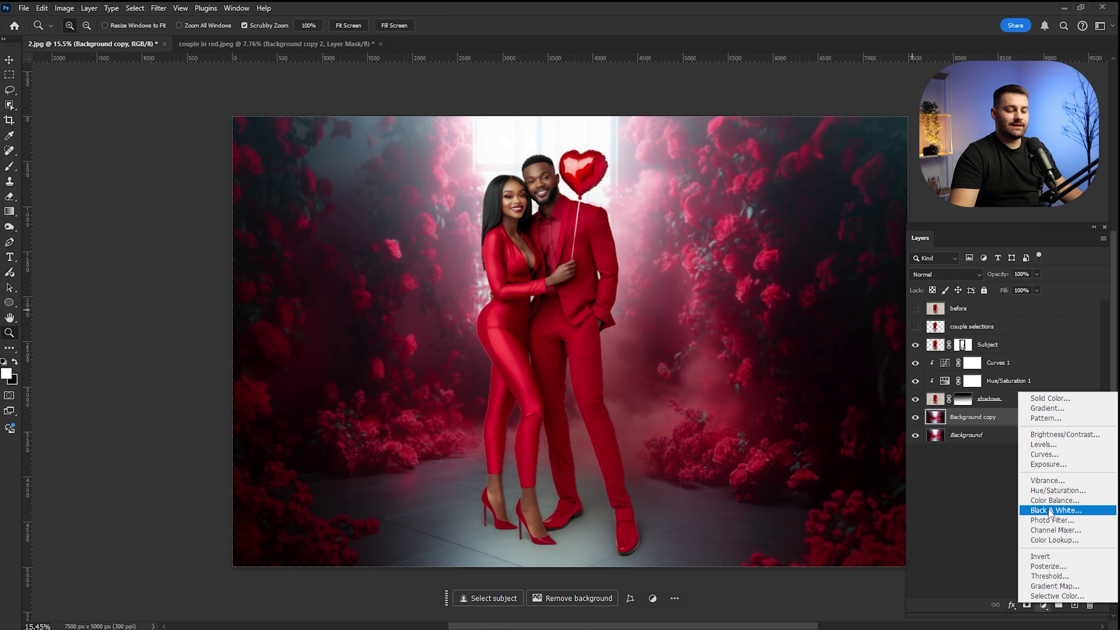
click(1054, 500)
drag(584, 297, 154, 113)
click(147, 159)
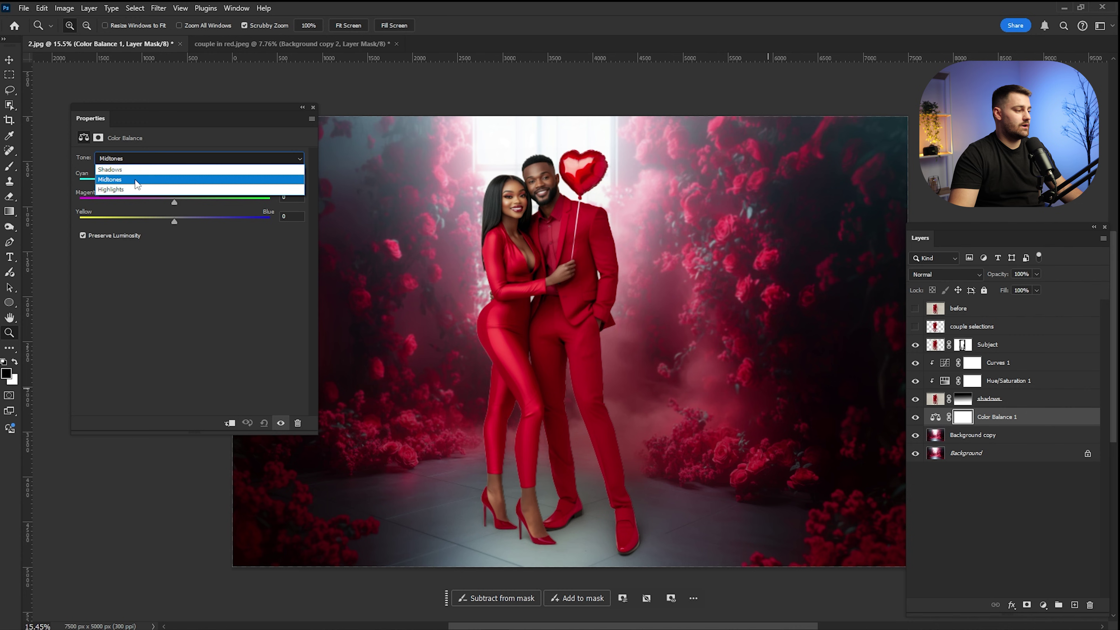
click(135, 181)
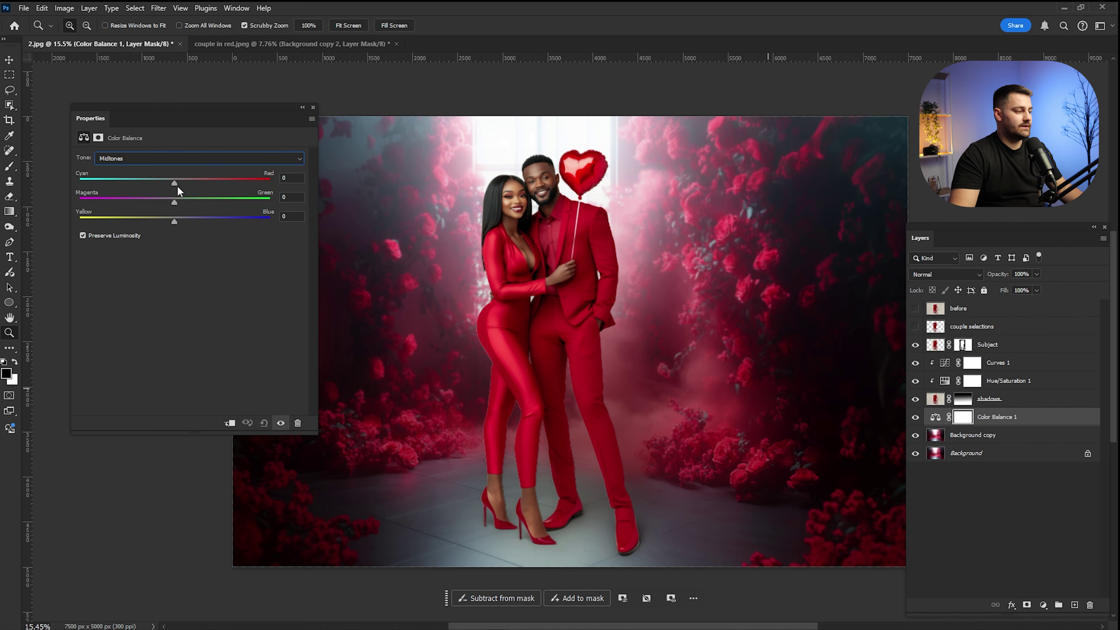
drag(175, 183, 163, 219)
click(303, 108)
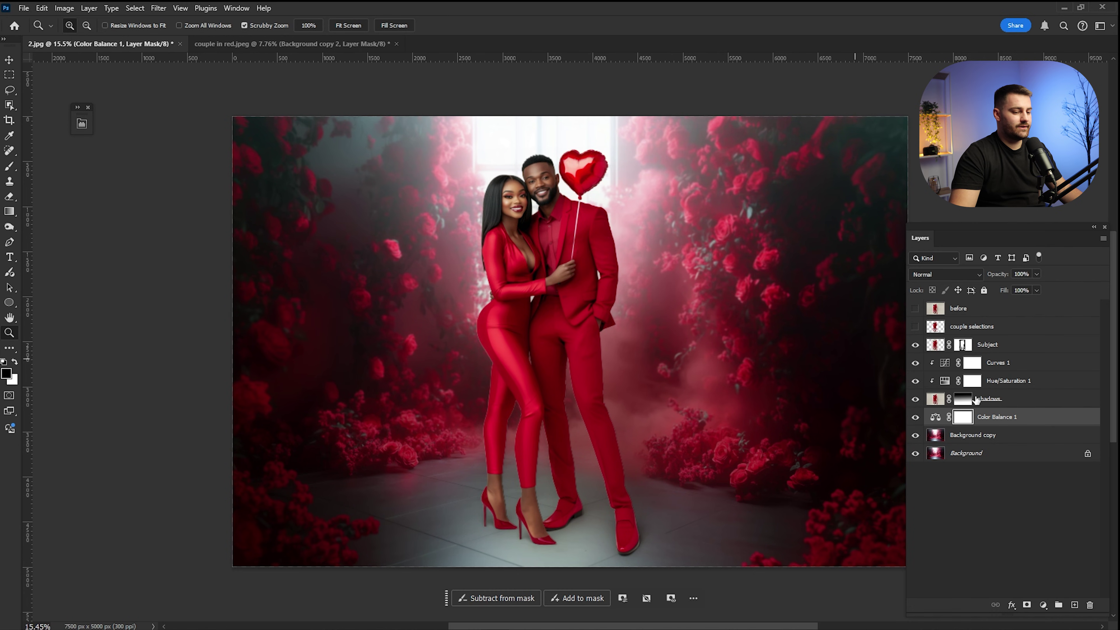
Step: Compare the background colours with and without the Color Balance 1 adjustment
click(913, 418)
click(913, 417)
click(915, 417)
click(916, 417)
click(915, 417)
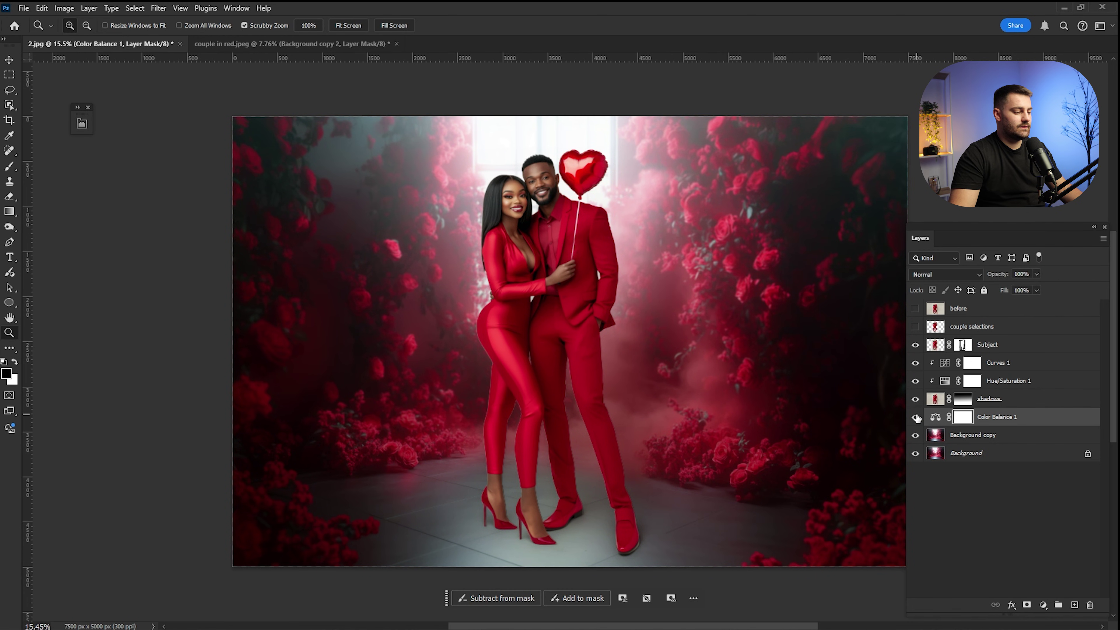
click(916, 415)
click(916, 414)
click(915, 417)
click(915, 417)
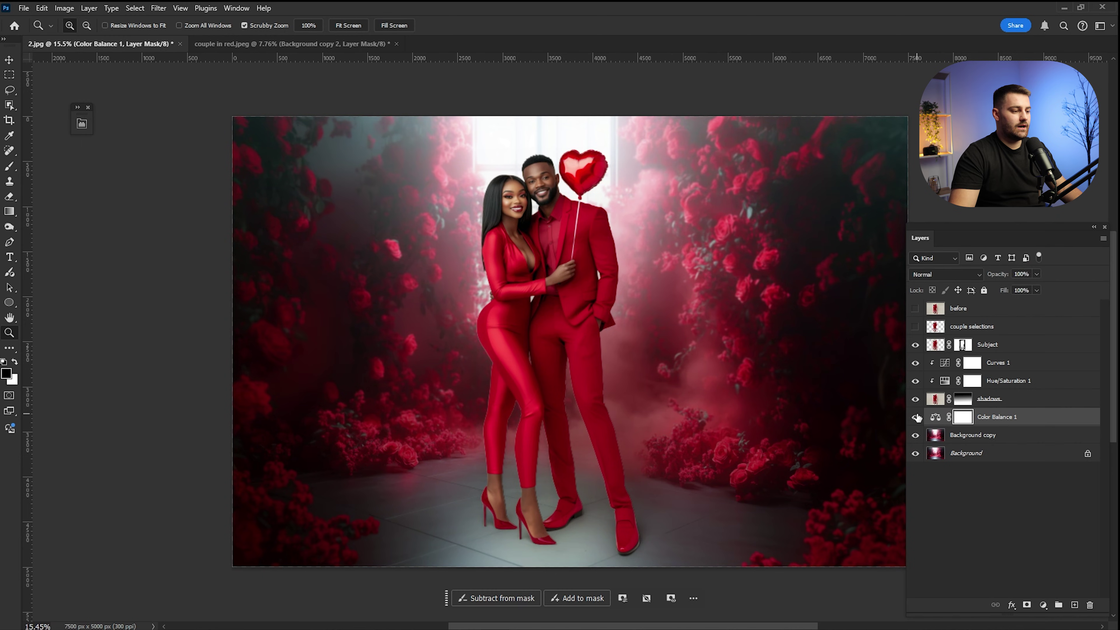
click(915, 418)
click(916, 417)
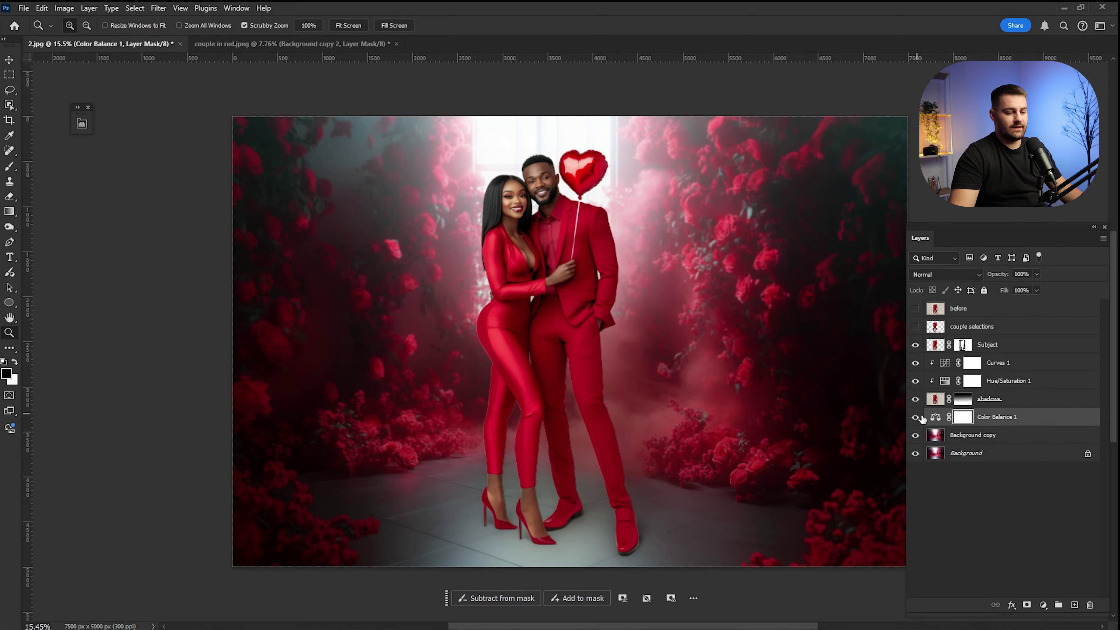
click(915, 417)
click(915, 417)
click(915, 417)
click(915, 417)
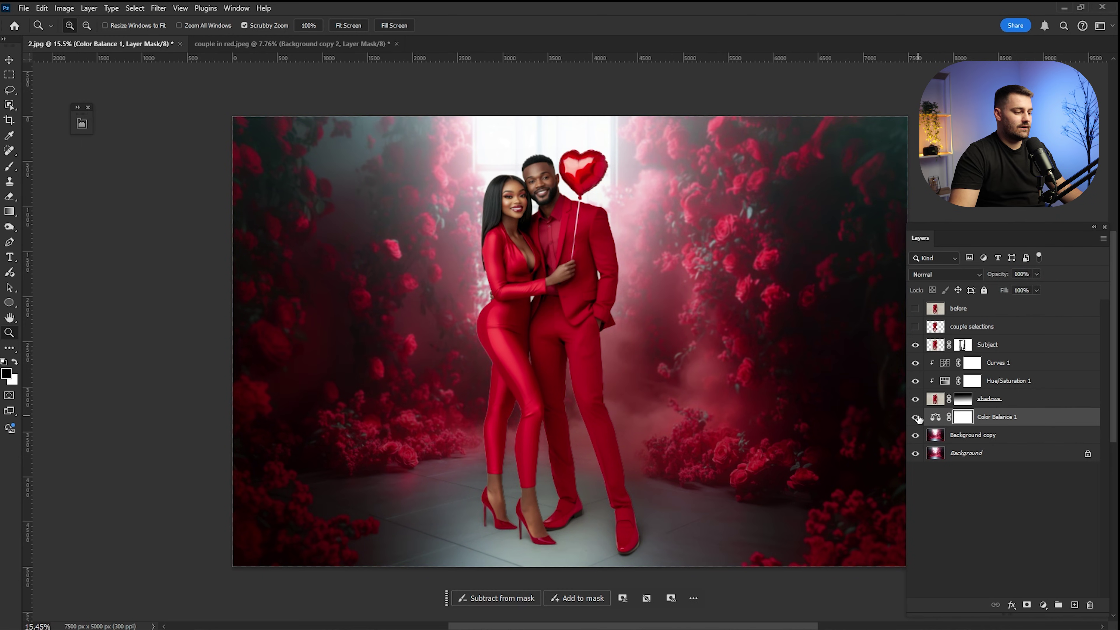
Step: Add a Curves adjustment above the Subject layer and darken the image by lowering the RGB midpoint from input 140 to output 104
click(1027, 346)
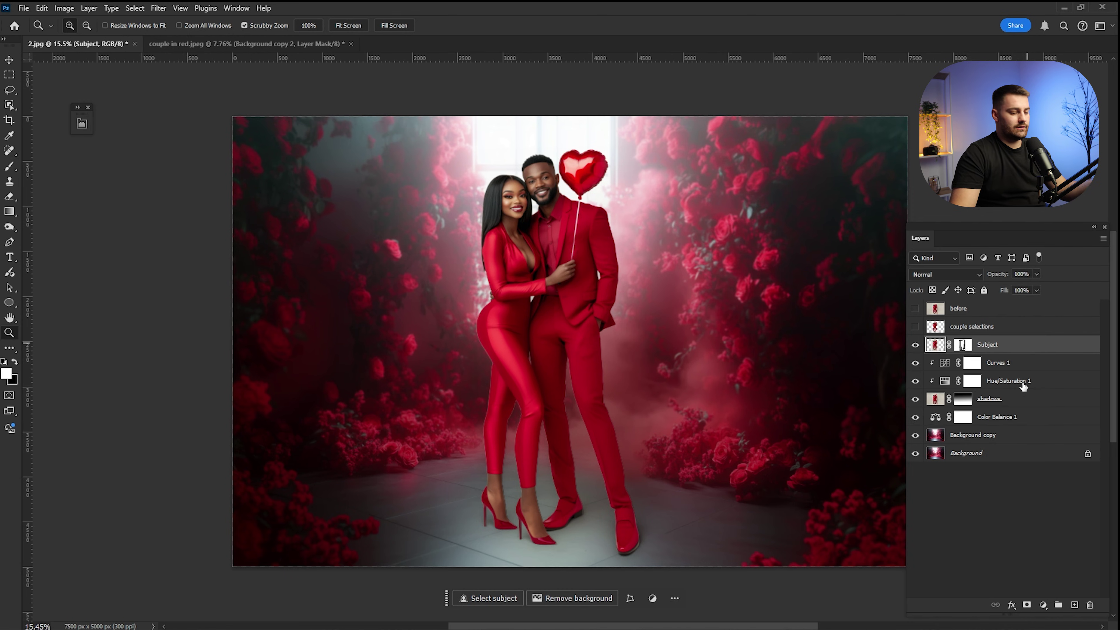
click(1041, 605)
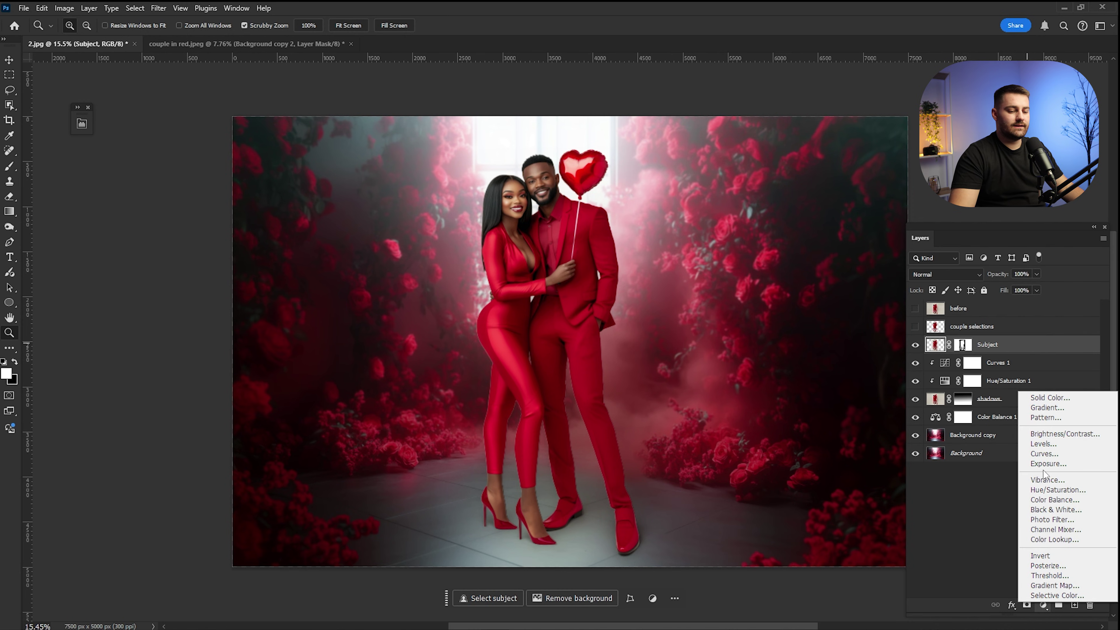
click(1055, 456)
drag(227, 262, 230, 271)
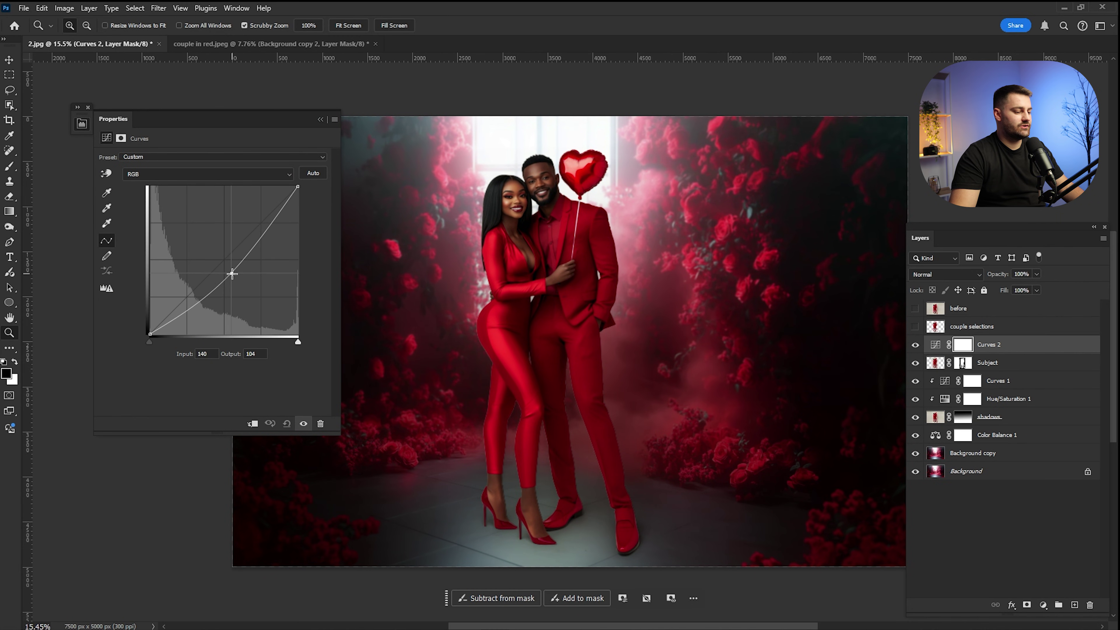
click(321, 120)
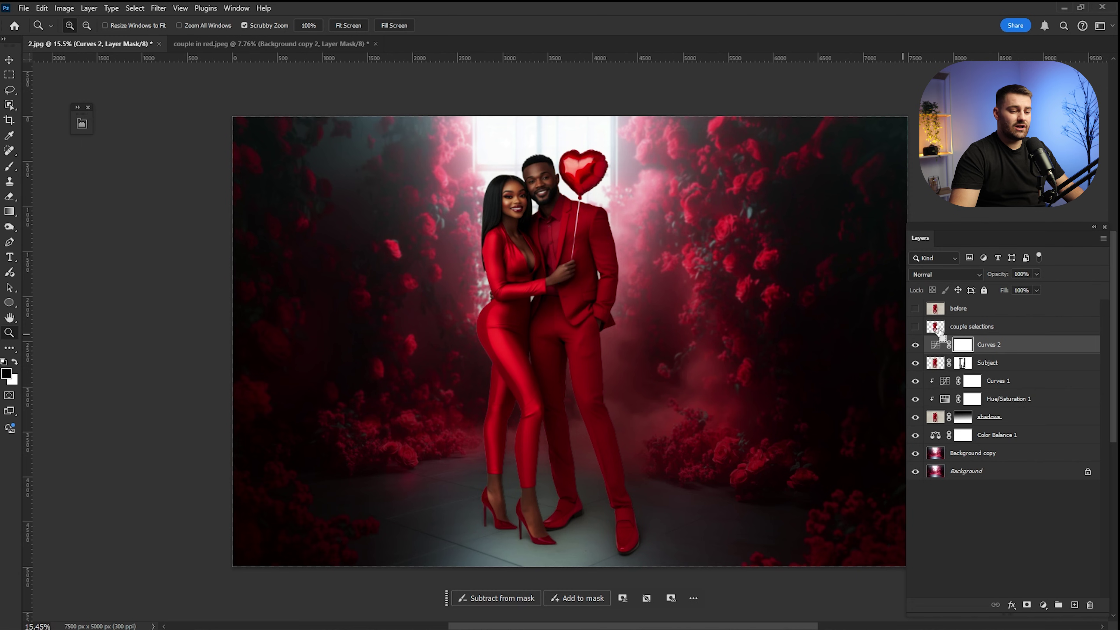
Step: Load the couple selections layer as a selection and paint black with a 2300 px soft brush on the Curves 2 mask over the couple's upper bodies, then deselect
ctrl+click(936, 330)
key(b)
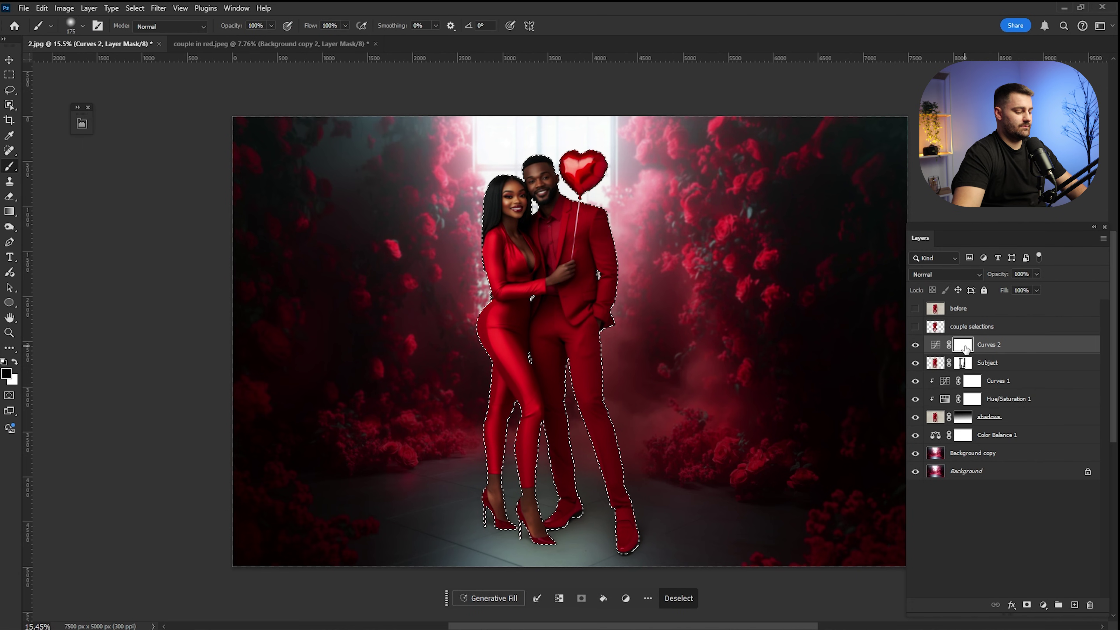
key(bracketright)
key(bracketright)
key(bracketright)
key(bracketright)
key(bracketright)
key(bracketright)
key(bracketright)
key(bracketright)
key(bracketright)
key(bracketright)
key(bracketright)
key(bracketright)
key(bracketright)
key(bracketright)
key(bracketright)
key(bracketright)
key(bracketright)
key(bracketright)
key(bracketright)
key(bracketright)
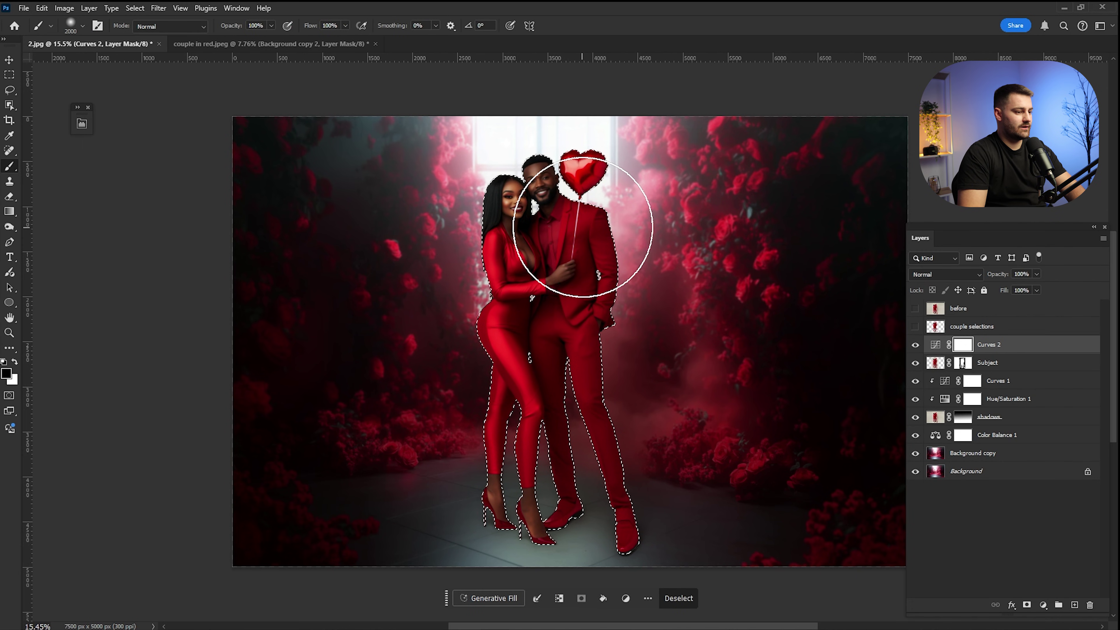
mouse_move(549, 218)
mouse_down()
mouse_move(501, 241)
mouse_move(516, 298)
mouse_move(572, 291)
mouse_move(561, 172)
mouse_move(598, 190)
mouse_up()
key(ctrl+d)
Step: Compare the image with and without the masked Curves 2 darkening
click(915, 345)
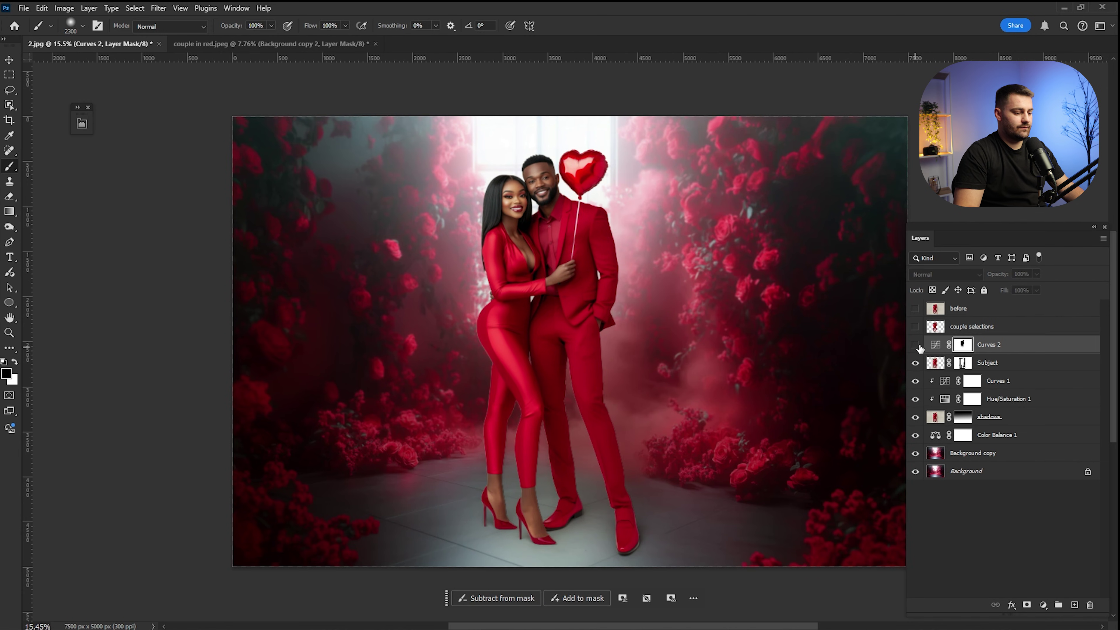
click(916, 346)
click(915, 345)
click(916, 346)
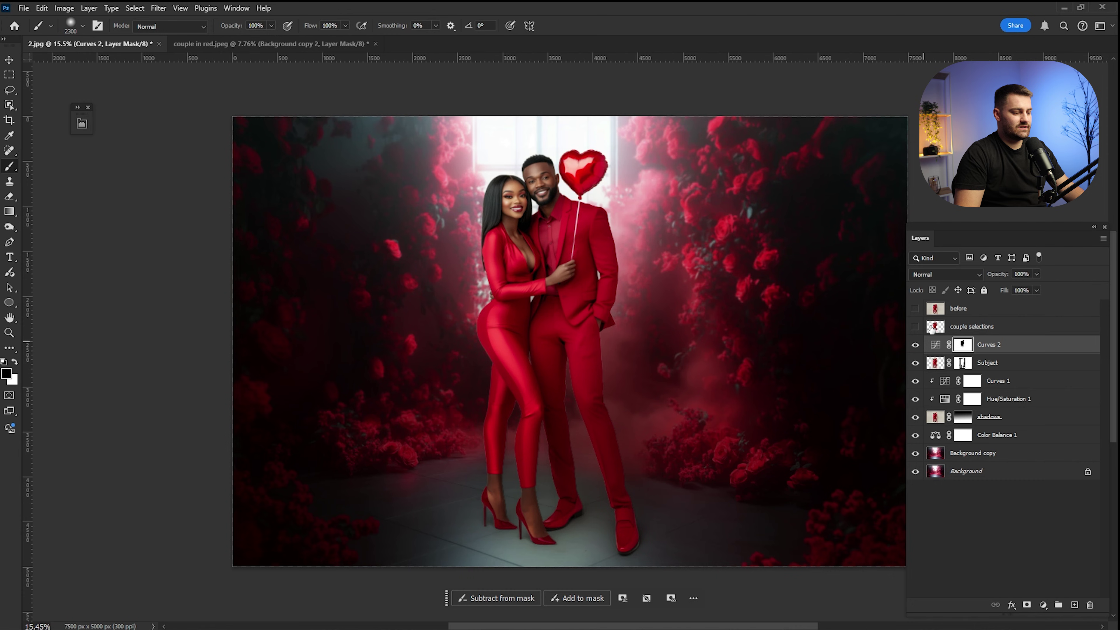
Step: Set the opacity of the Curves 2 layer to 45%
click(1022, 276)
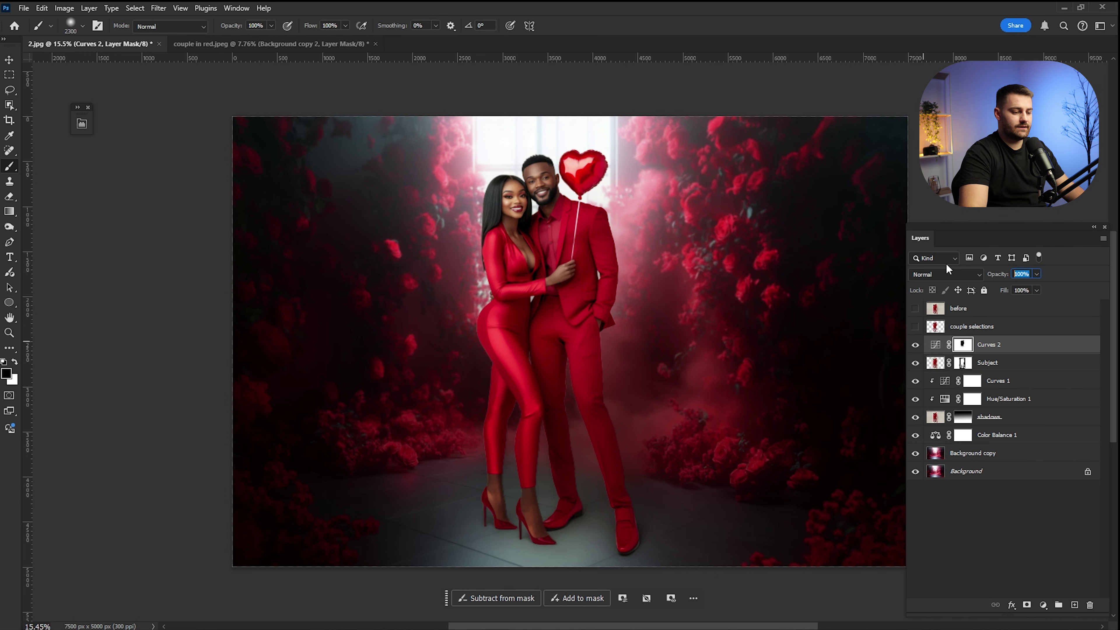
text(45)
key(Return)
Step: Compare the image with and without the Curves 2 layer at its 45% opacity
click(915, 345)
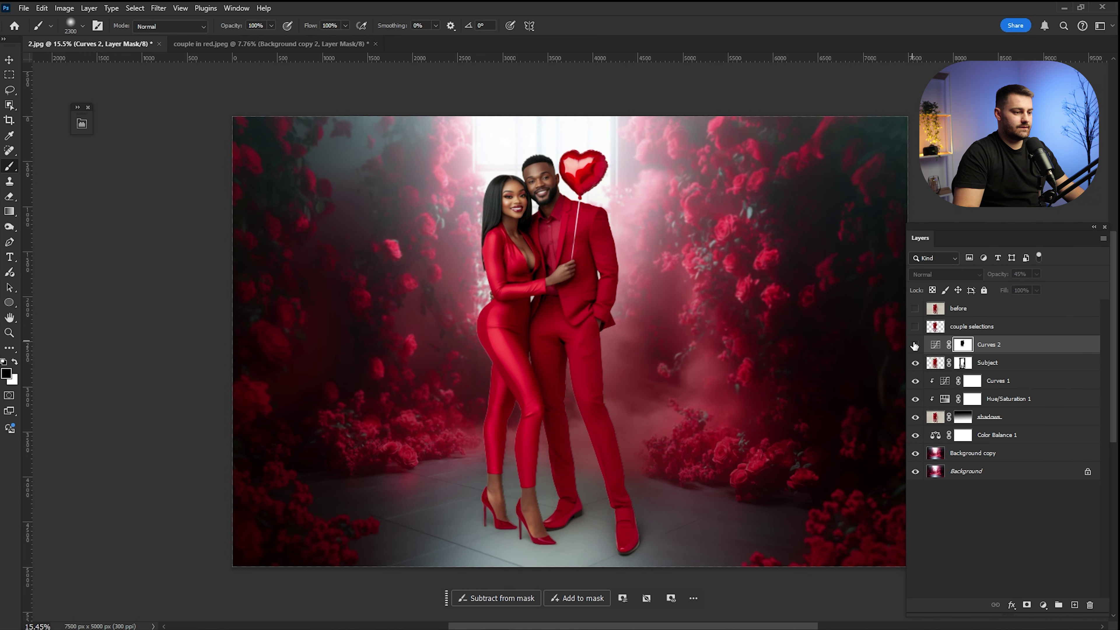
click(915, 345)
click(916, 345)
click(916, 345)
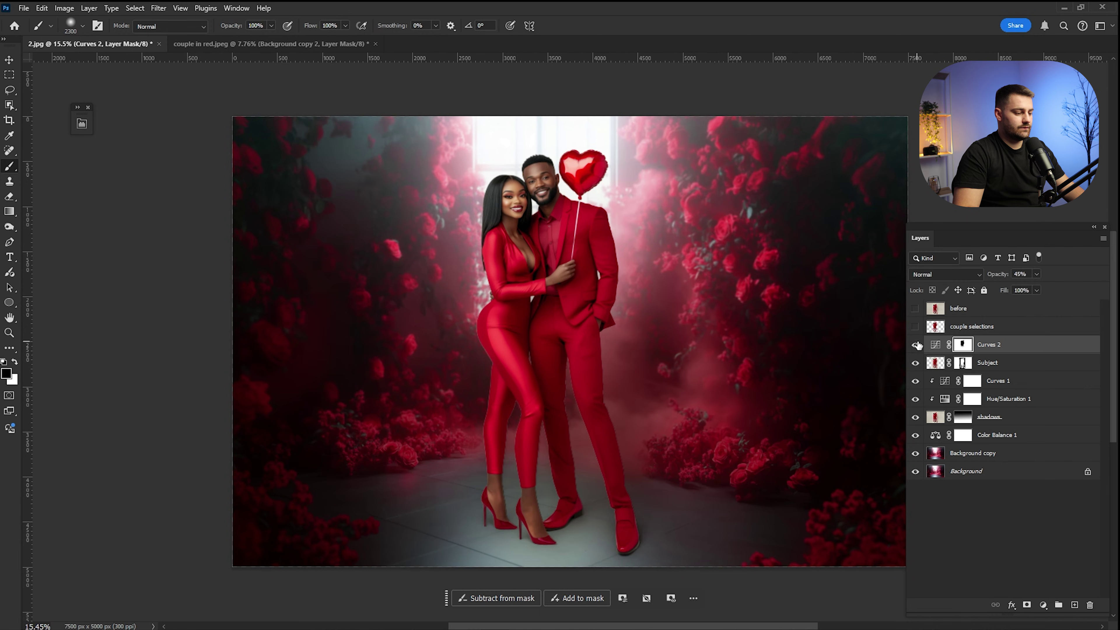
click(916, 345)
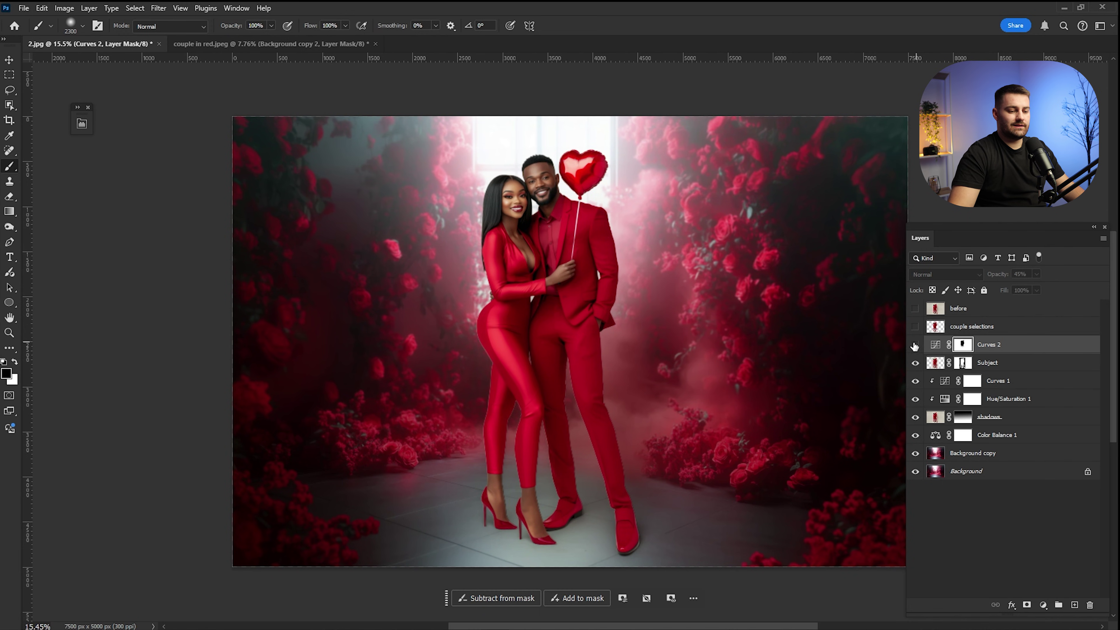
click(916, 345)
Step: Add a Selective Color adjustment above Curves 2 and adjust the ink sliders for the Reds
click(1041, 606)
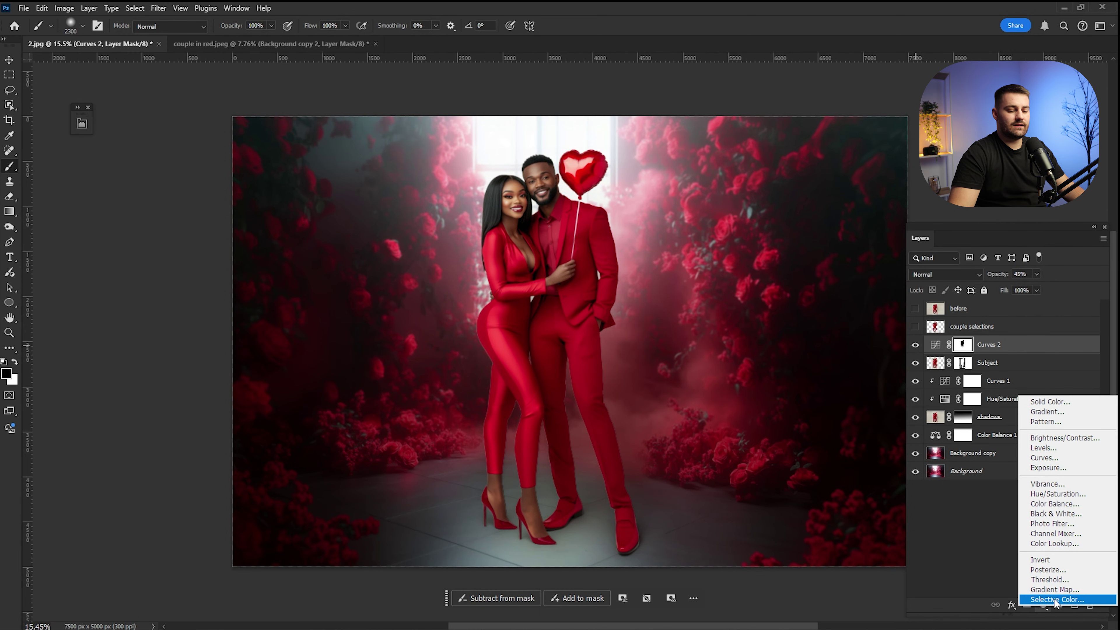
click(1056, 599)
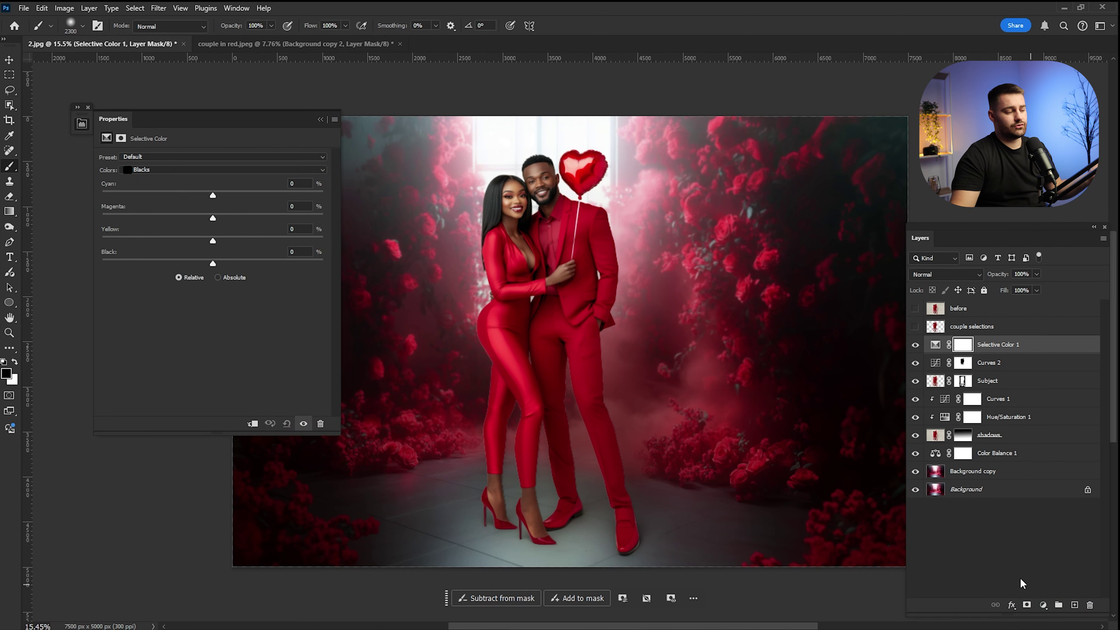
drag(228, 129, 192, 128)
click(177, 169)
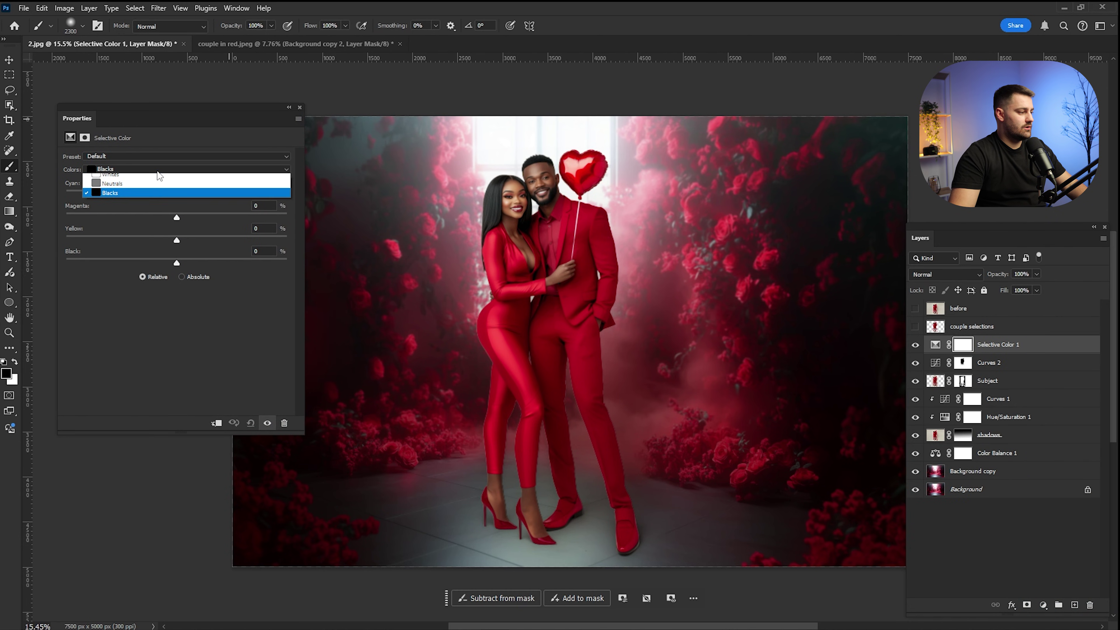
click(145, 179)
drag(181, 194, 188, 247)
click(289, 107)
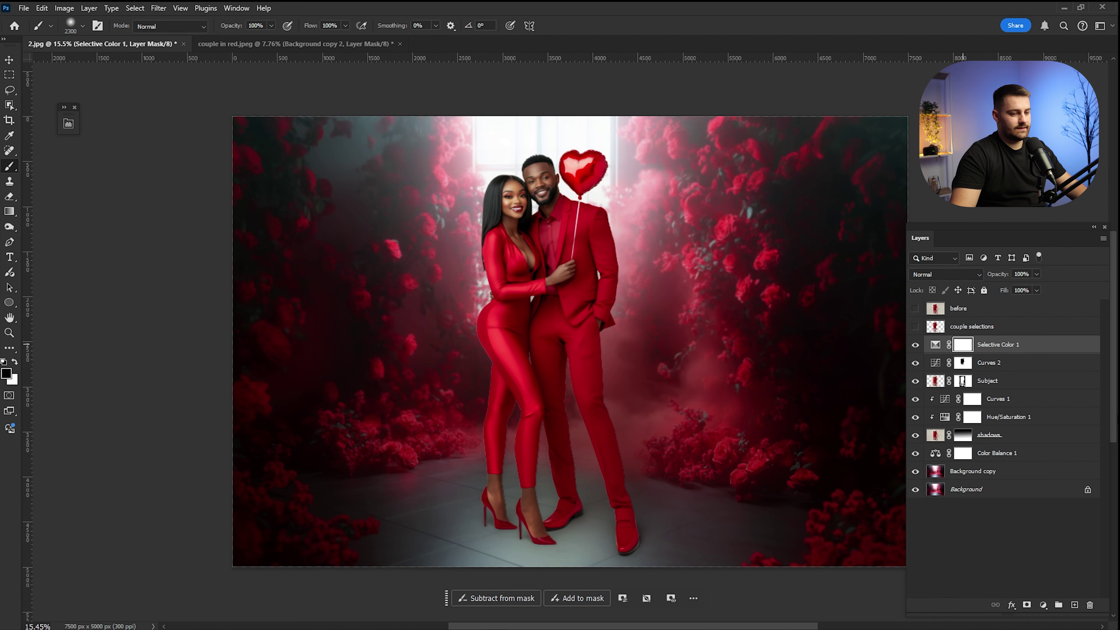
Step: Set the opacity of the Selective Color 1 layer to 45%
drag(1029, 274, 935, 296)
text(45)
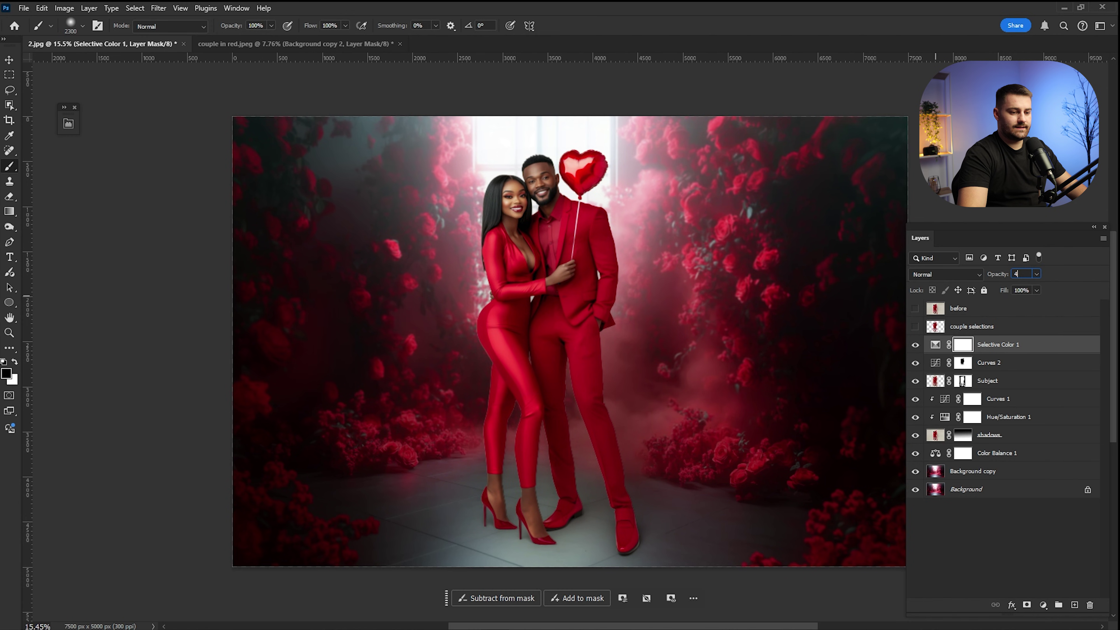
key(Return)
Step: Add a second Selective Color adjustment and set its Blacks to Cyan +5, Magenta +3, Yellow +1 and Black +5
click(1043, 604)
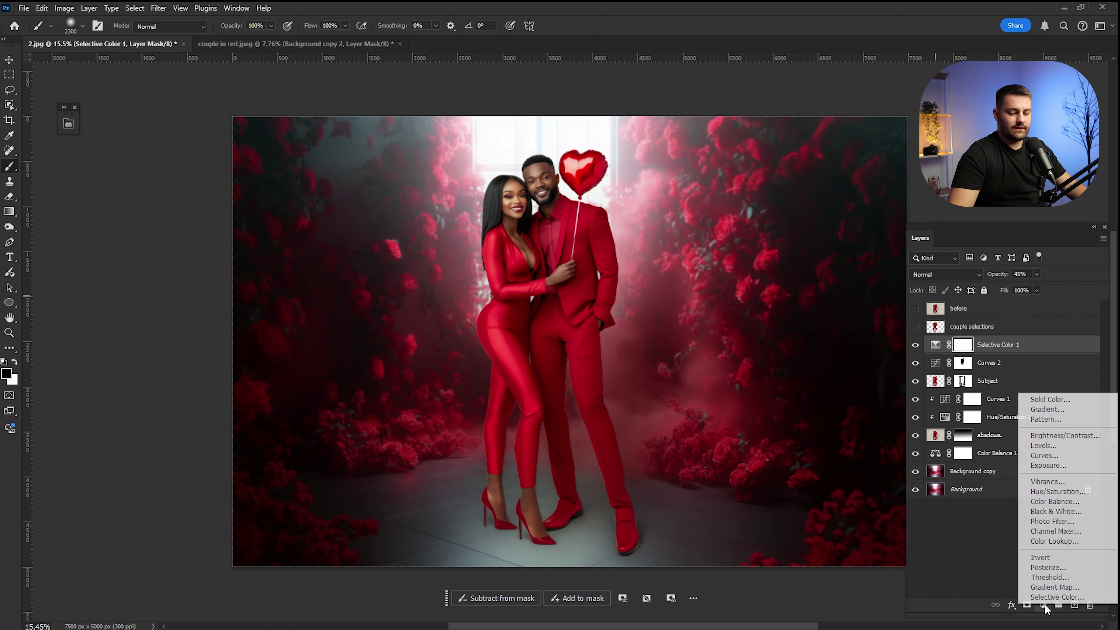
click(1058, 597)
click(185, 170)
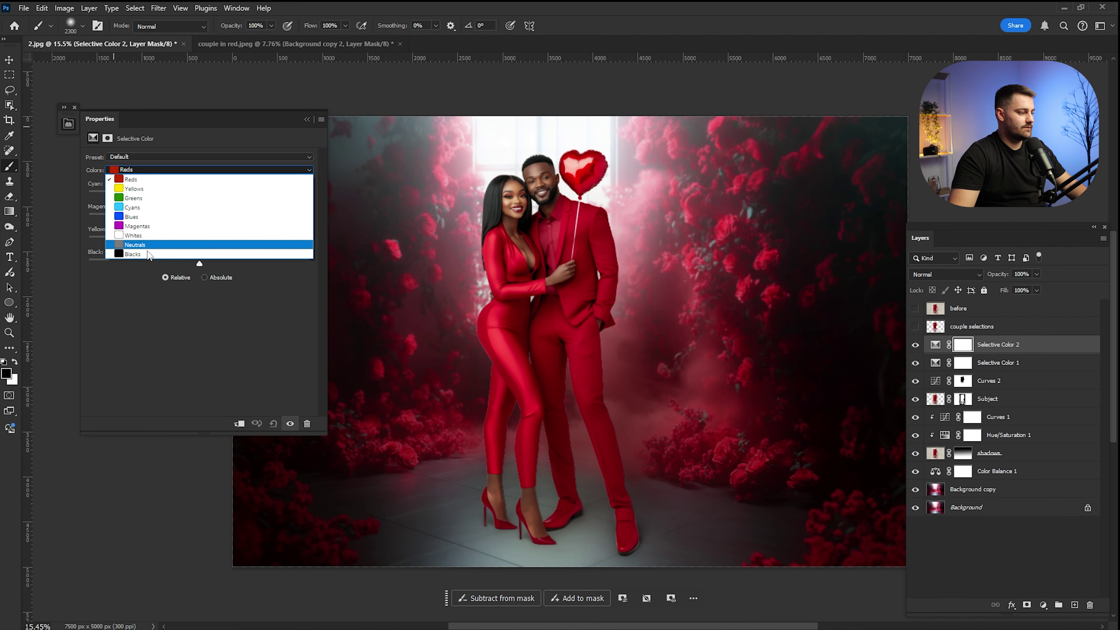
click(190, 247)
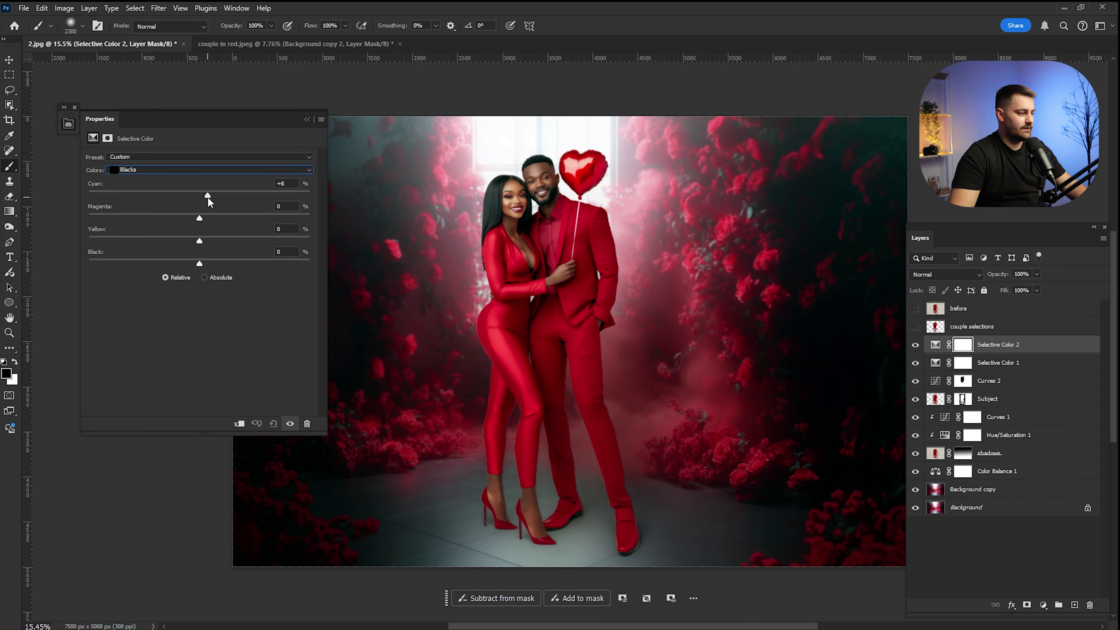
drag(204, 197, 201, 221)
click(307, 119)
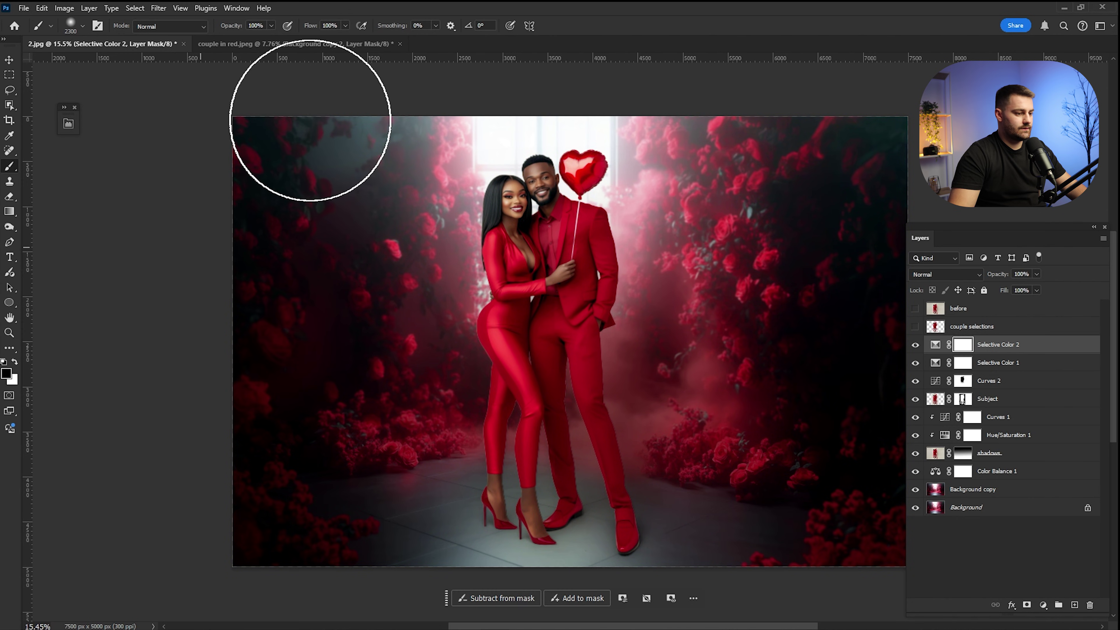
double_click(935, 344)
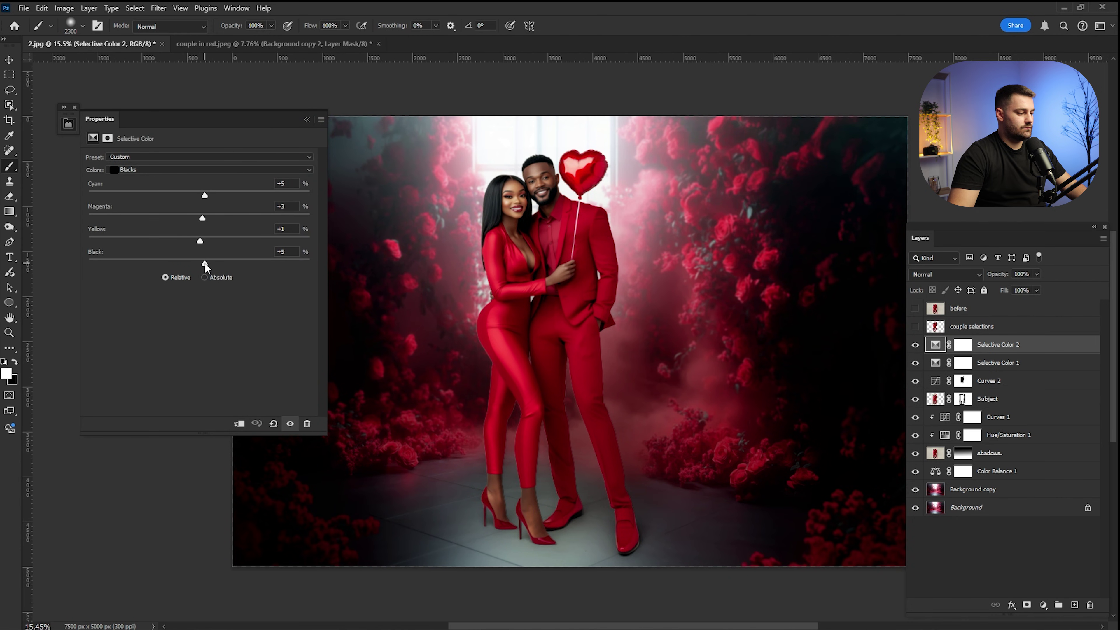
click(307, 120)
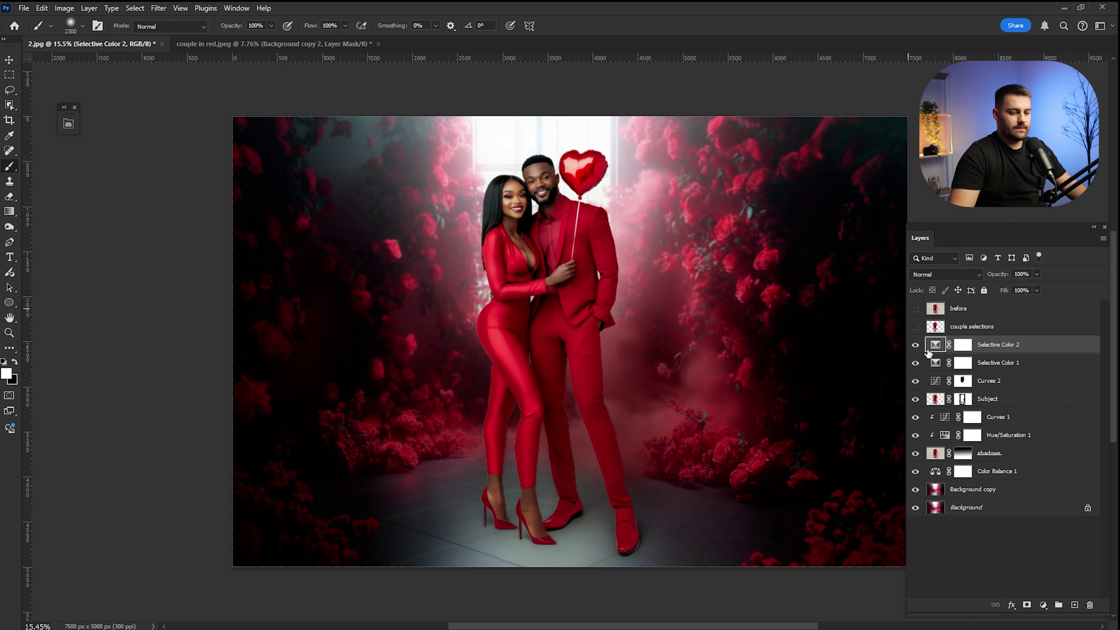
Step: Compare the image with and without the Selective Color 2 adjustment to the Blacks
click(915, 344)
click(915, 345)
click(916, 344)
click(915, 345)
click(915, 345)
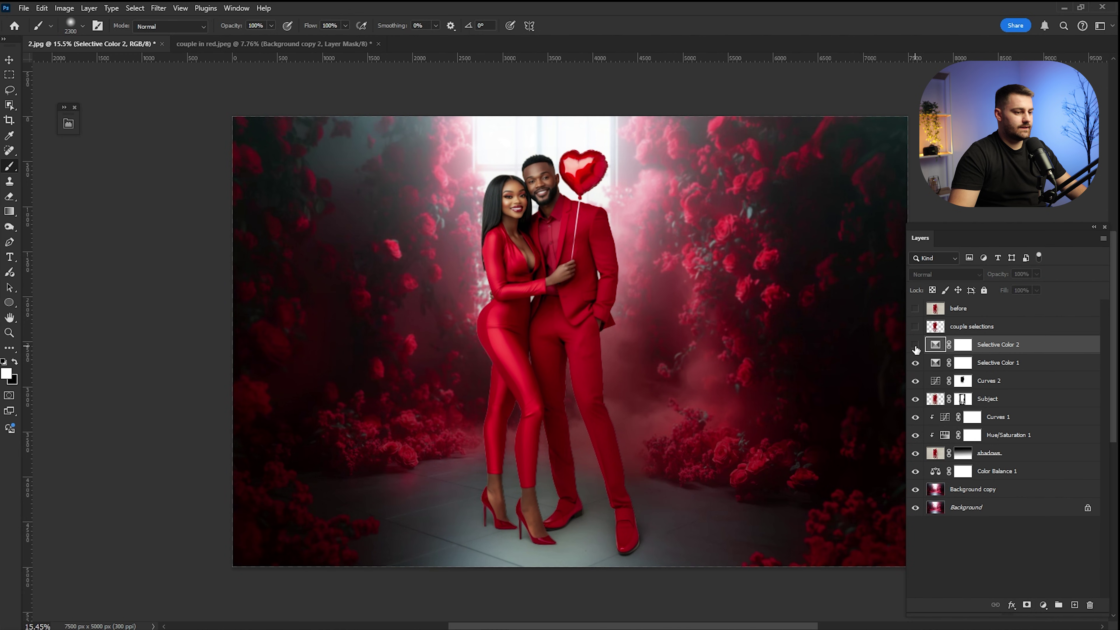
click(915, 345)
click(916, 344)
click(915, 345)
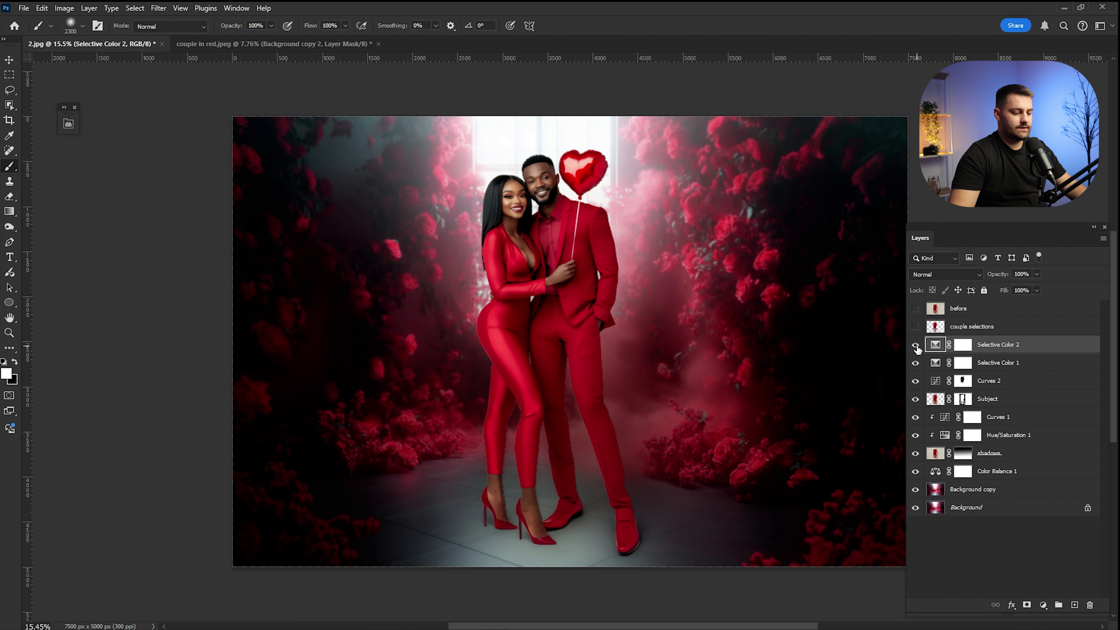
Step: Set the opacity of the Selective Color 2 layer to 35%
click(1027, 274)
text(35)
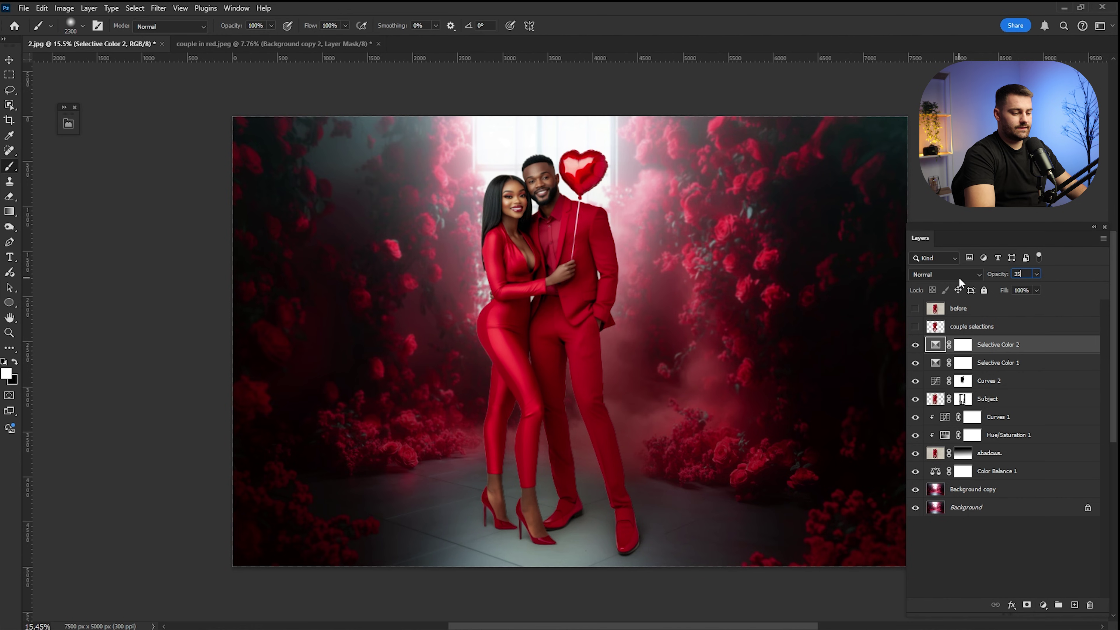
key(Return)
Step: Compare the image with and without Selective Color 2 at its reduced 35% opacity
click(914, 344)
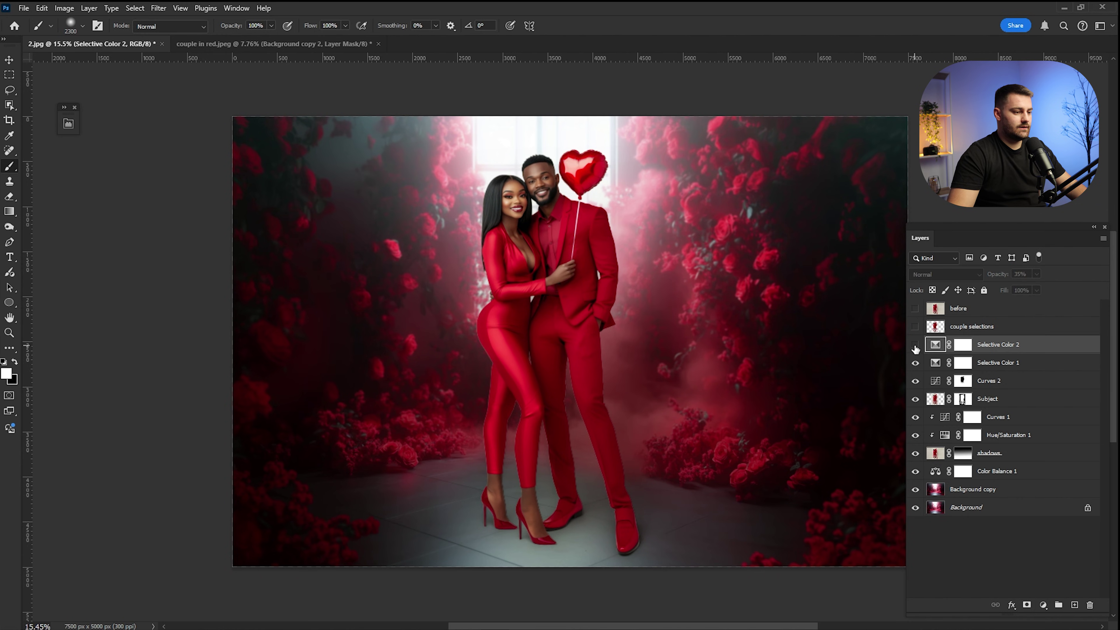
click(915, 344)
click(915, 344)
click(915, 345)
click(915, 345)
click(915, 345)
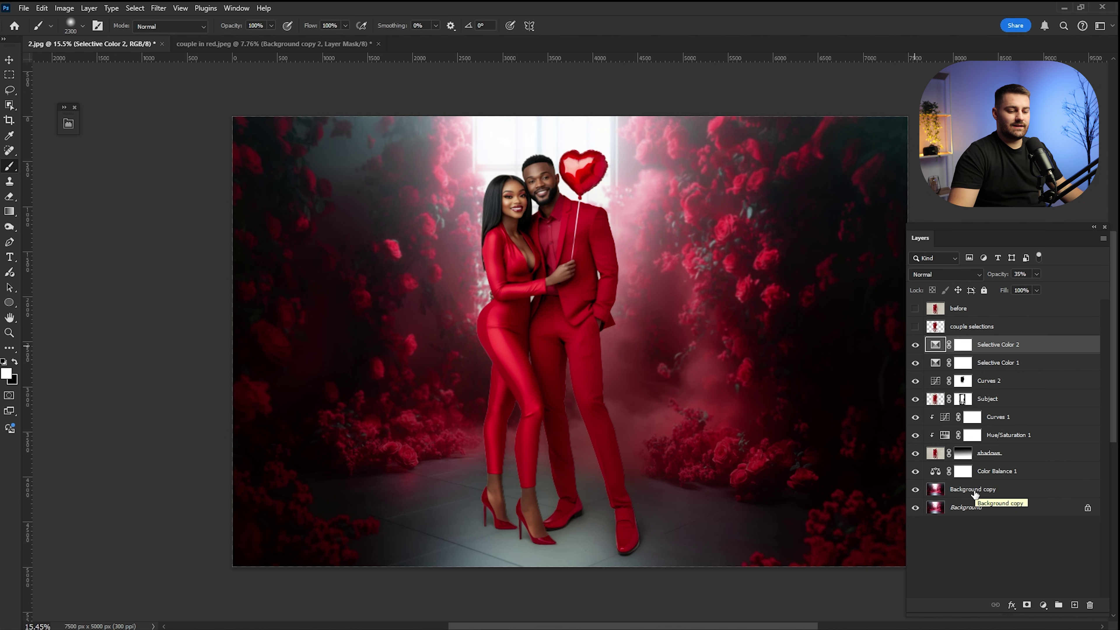
Step: Create a new layer above Color Balance 1 and set the foreground colour to orange-red ff4200
click(985, 472)
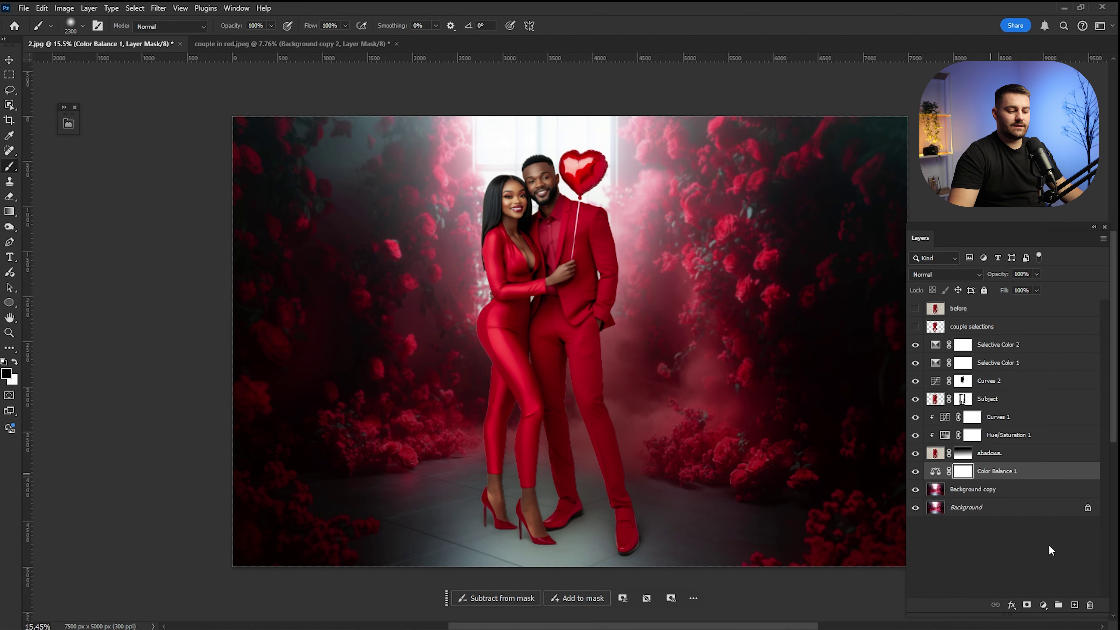
click(1075, 605)
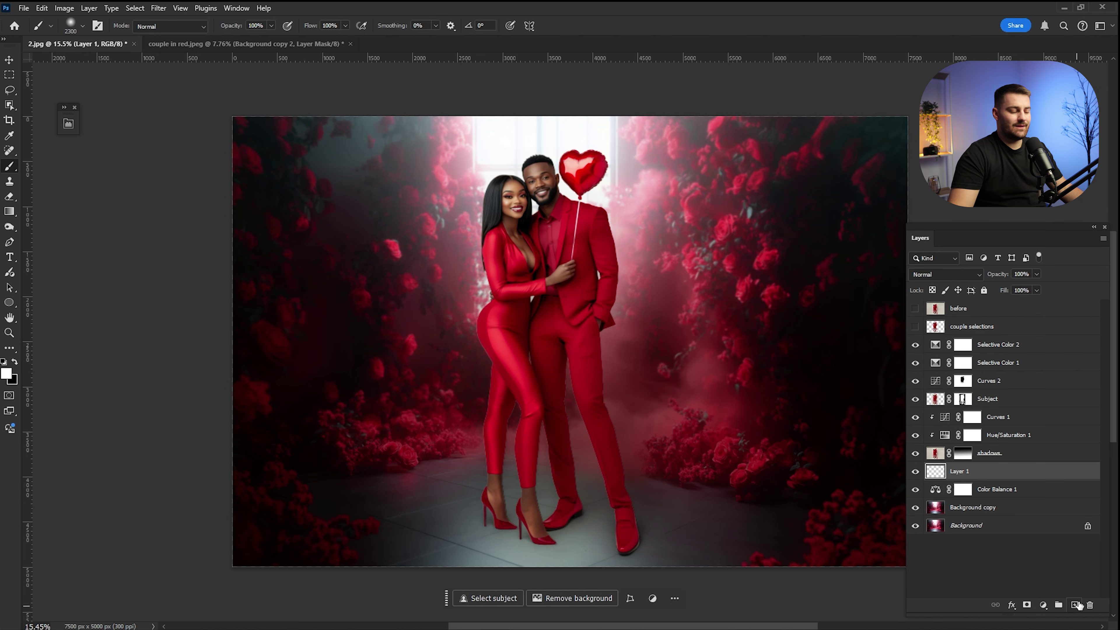
click(6, 373)
click(955, 362)
drag(918, 180, 919, 176)
drag(928, 317, 936, 324)
click(931, 320)
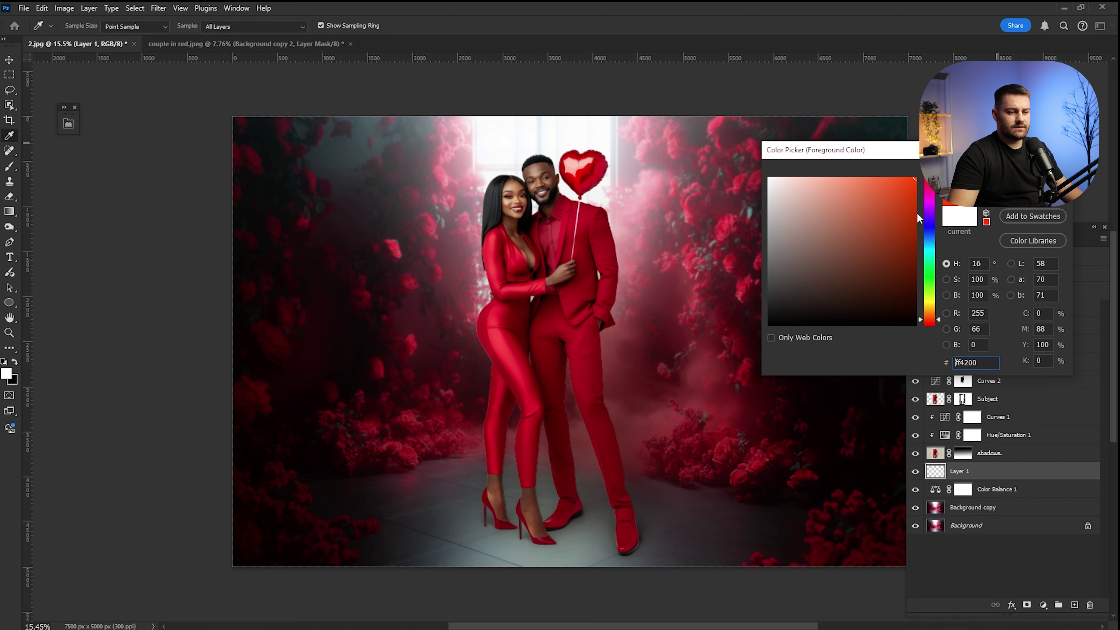
click(1033, 167)
Step: Draw a radial foreground-to-transparent gradient from just above the image's top centre down to the couple's lower legs
right_click(11, 213)
click(47, 213)
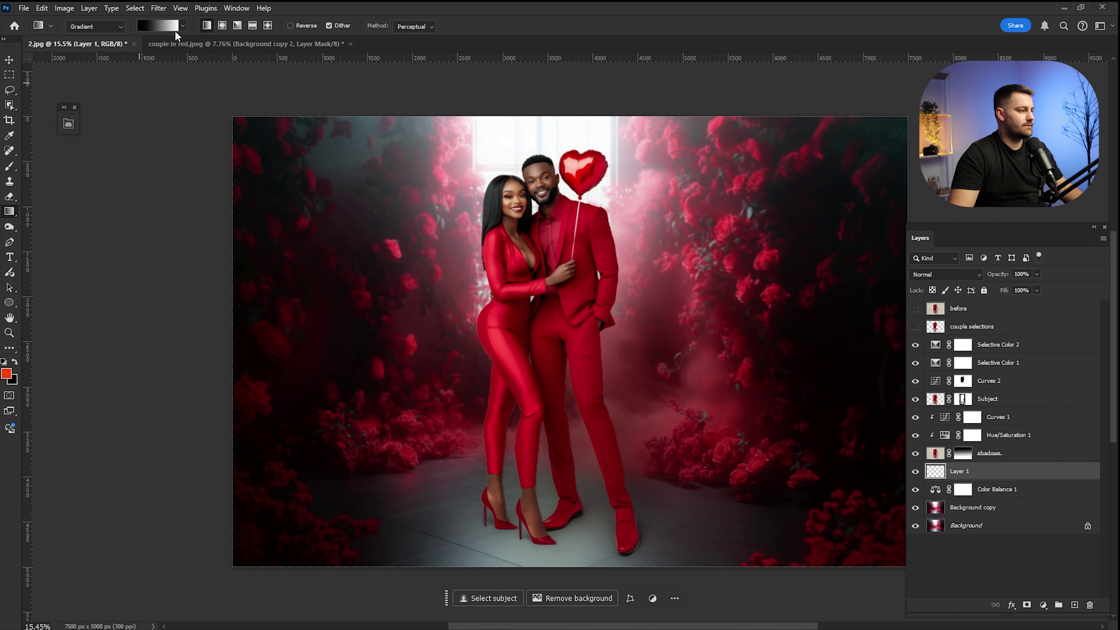
click(184, 26)
click(129, 65)
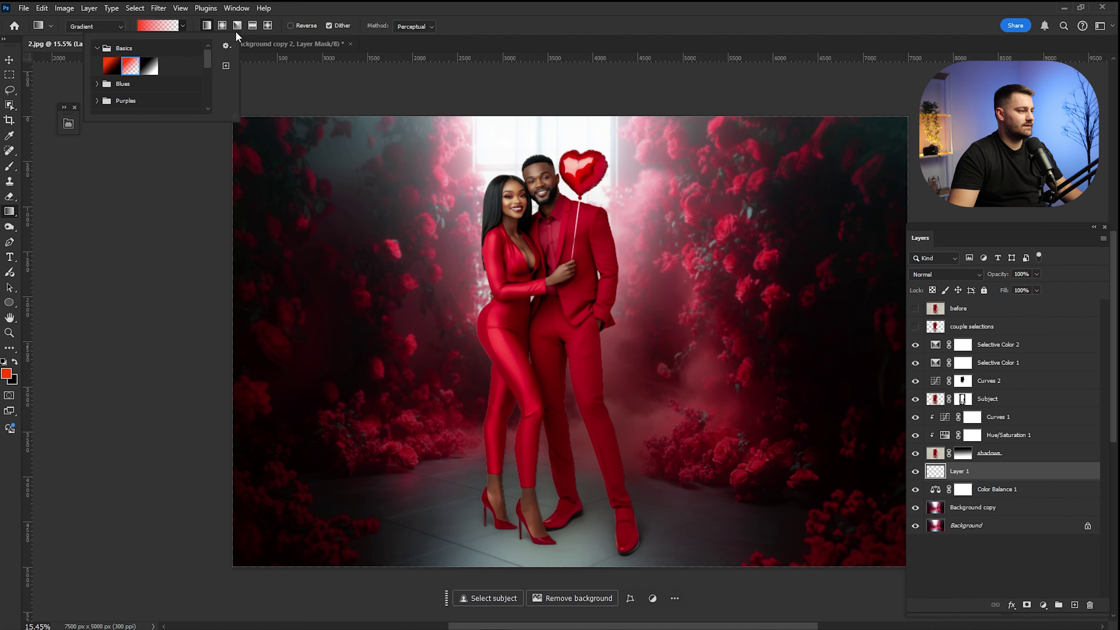
click(223, 25)
drag(537, 114, 586, 486)
drag(542, 114, 524, 97)
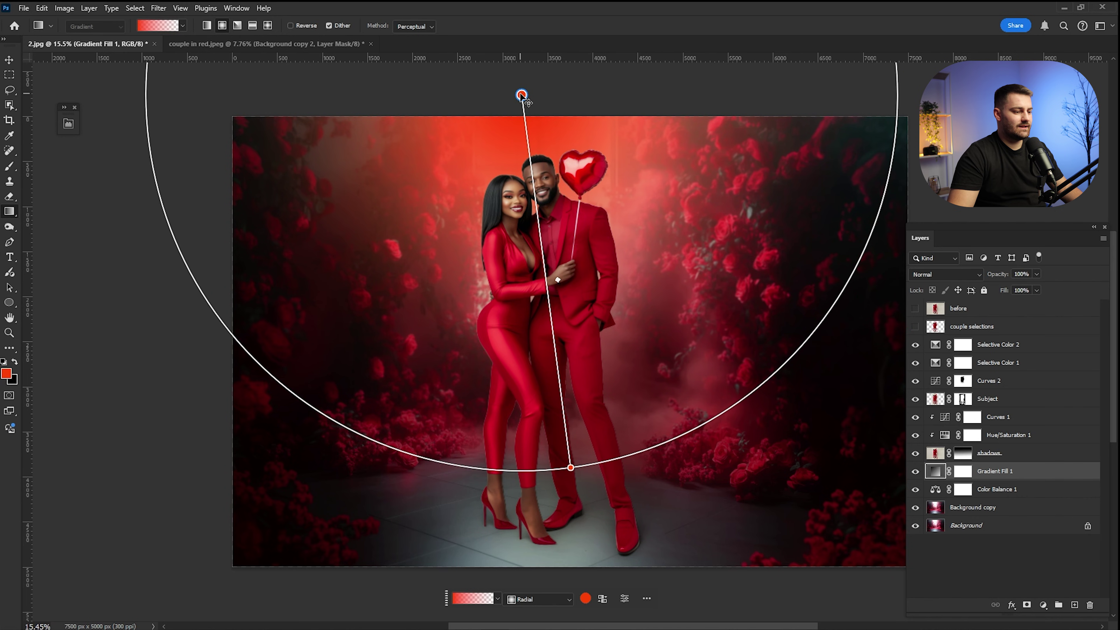
key(j)
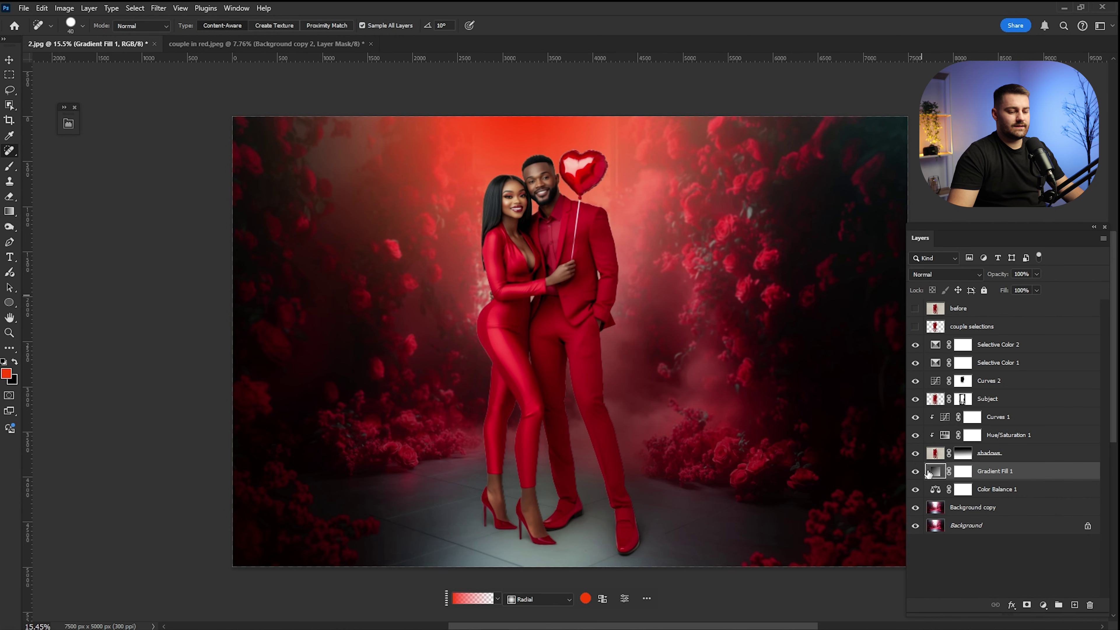
Step: Check the orange-red gradient's effect and set the Gradient Fill 1 layer's blend mode to Screen
click(915, 471)
click(915, 471)
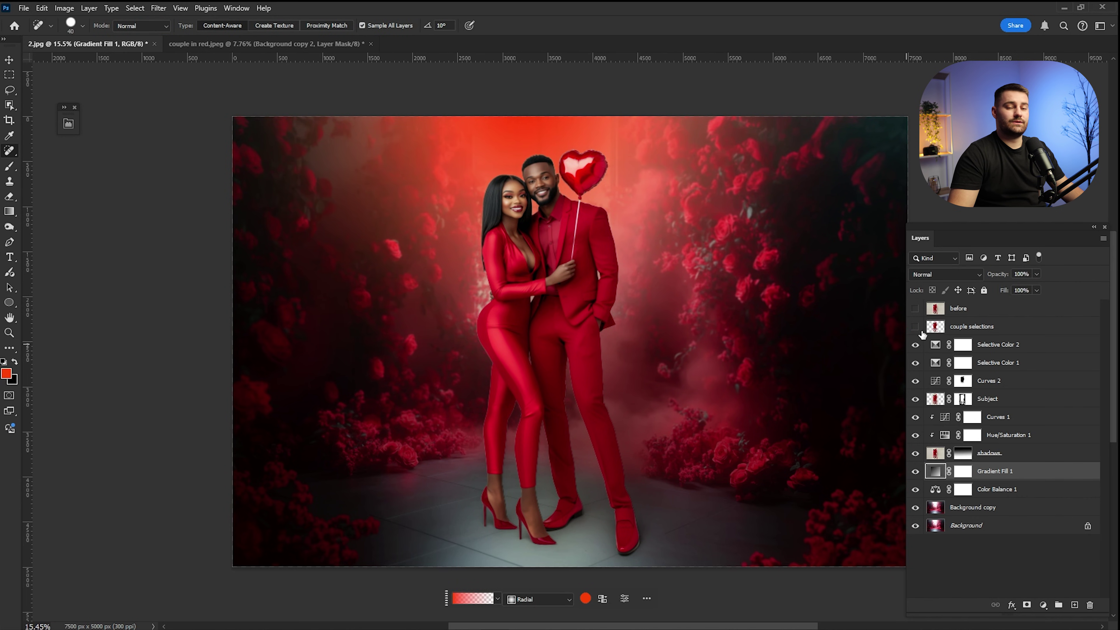
click(952, 274)
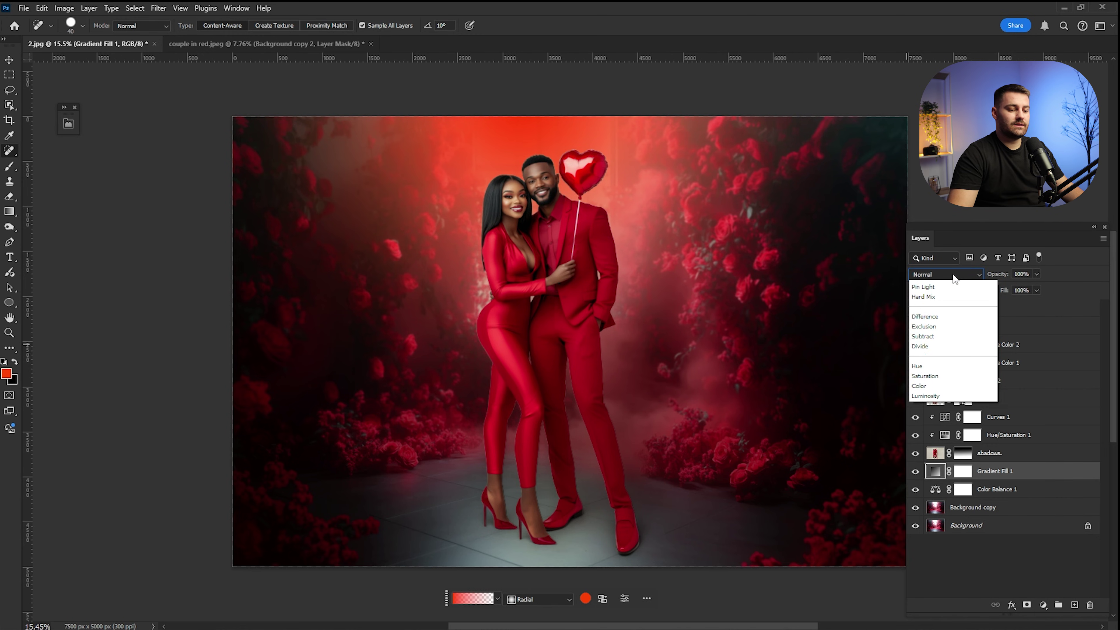
click(933, 389)
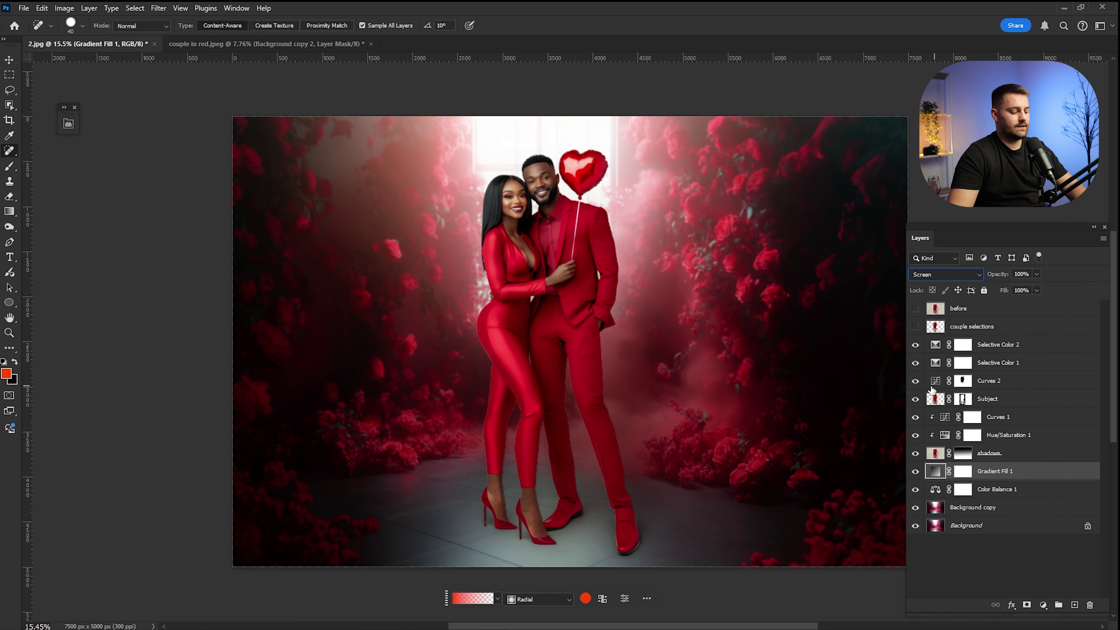
Step: Compare the image with and without the gradient glow in Screen mode
click(915, 471)
click(915, 471)
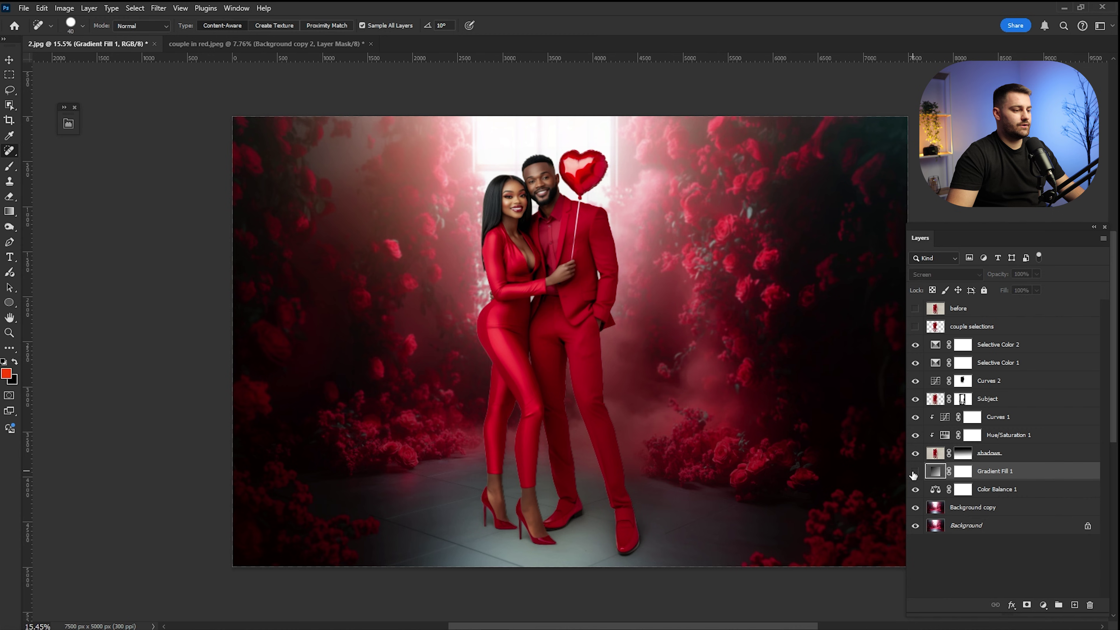
click(916, 470)
click(915, 471)
click(914, 472)
click(914, 471)
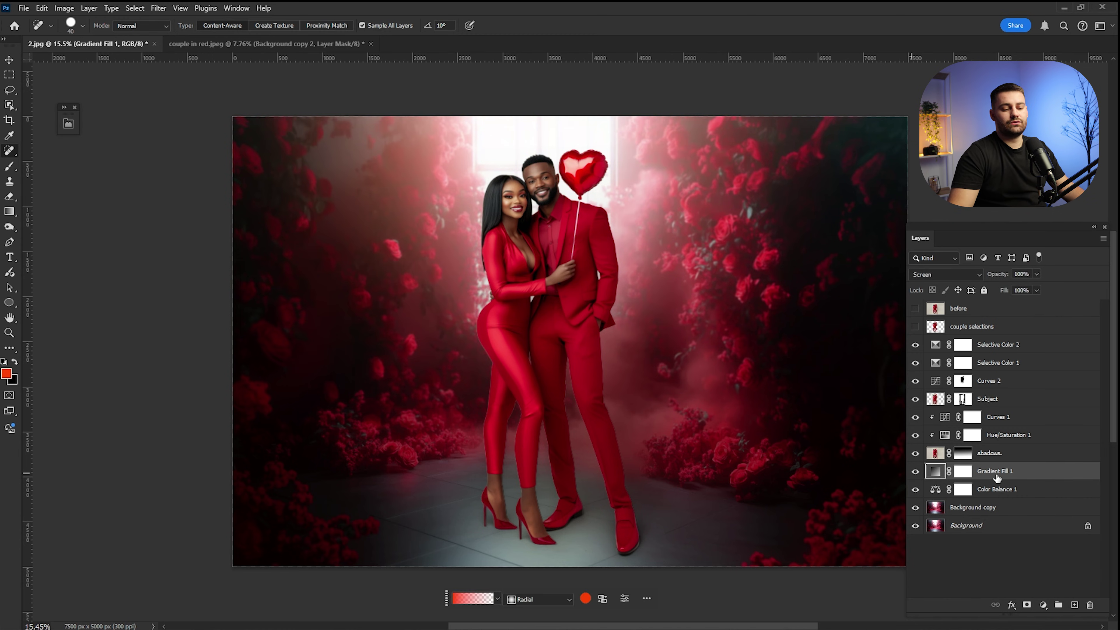
Step: Move the Gradient Fill 1 layer above Selective Color 2 and compare the image with and without it
drag(997, 477, 969, 346)
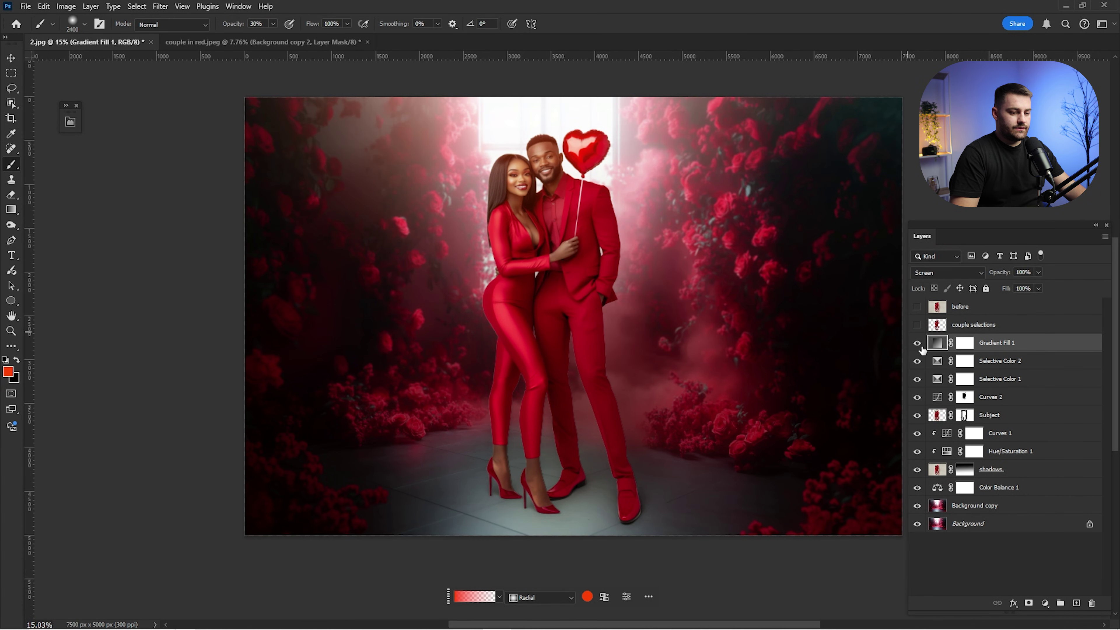
click(915, 345)
click(916, 345)
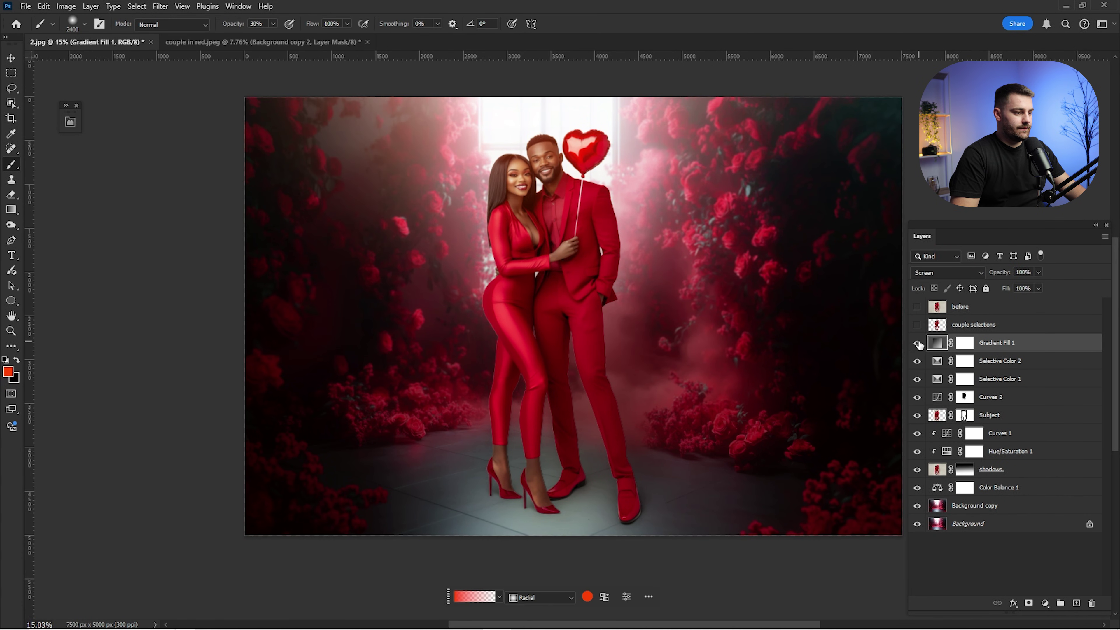
click(916, 343)
click(916, 344)
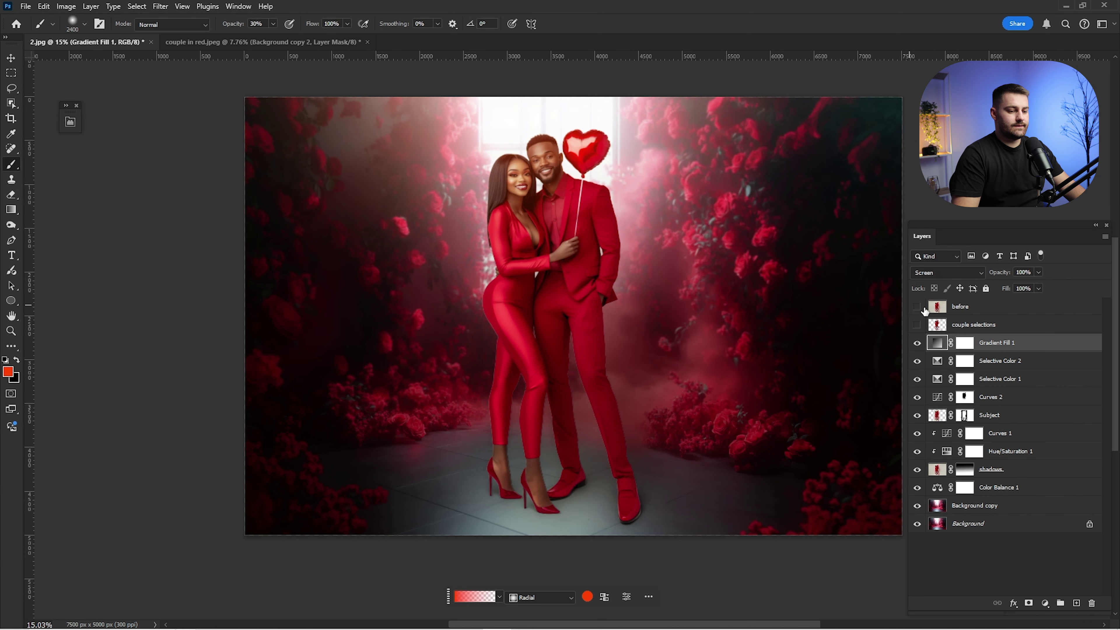
Step: Mask the Gradient Fill 1 glow off the couple's faces and upper bodies, using the couple selections layer's outline as the brush boundary
click(964, 344)
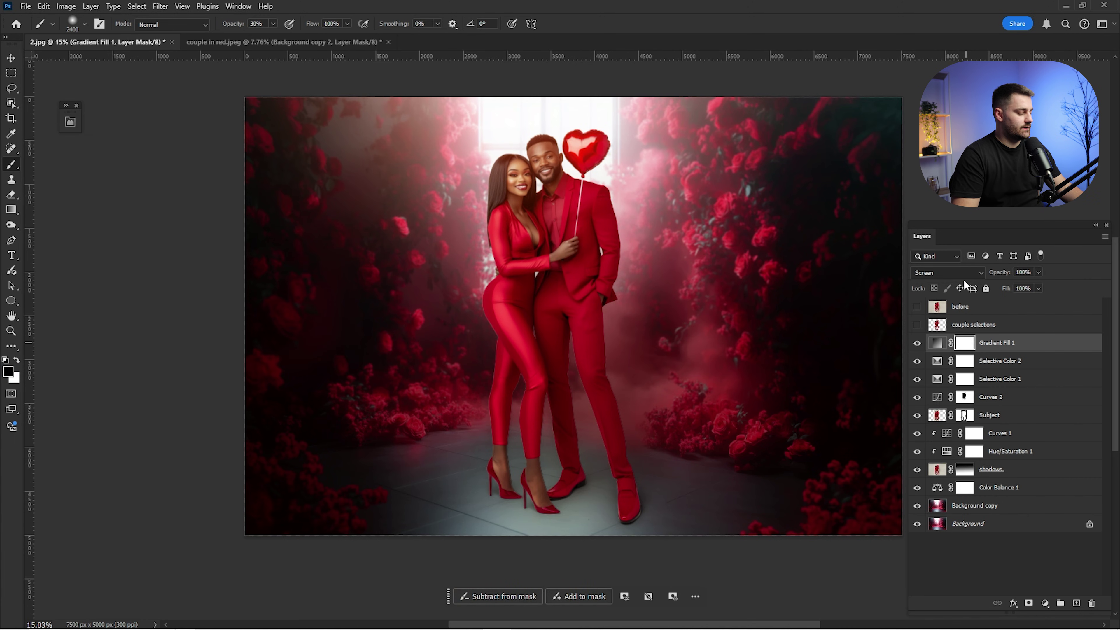
ctrl+click(938, 325)
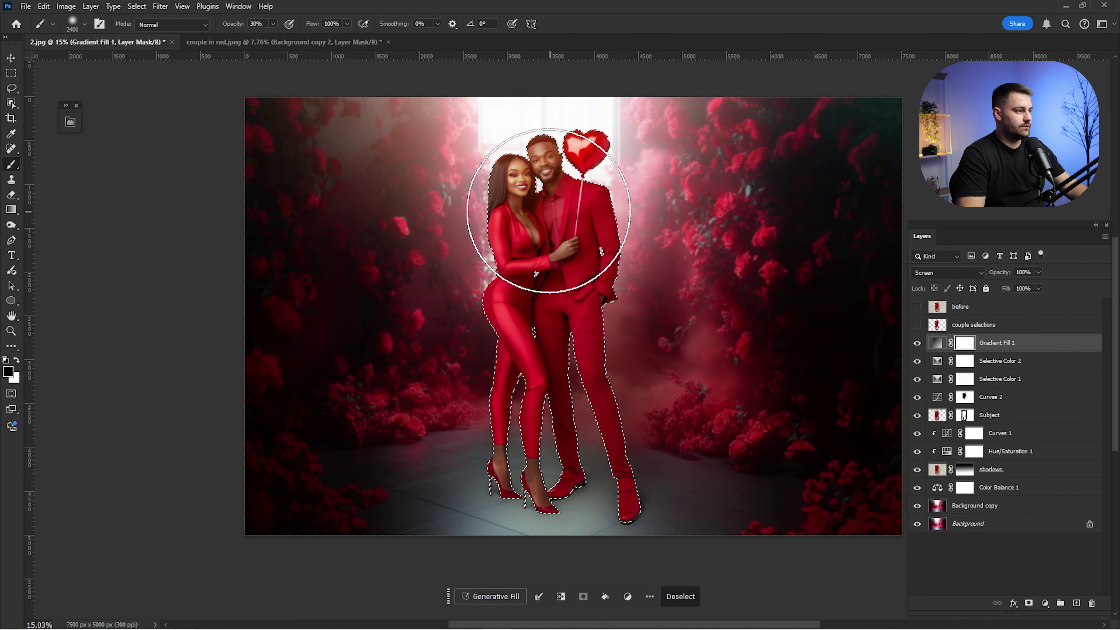
mouse_move(549, 211)
mouse_down()
mouse_move(557, 239)
mouse_move(572, 203)
mouse_move(589, 207)
mouse_move(573, 159)
mouse_move(535, 172)
mouse_up()
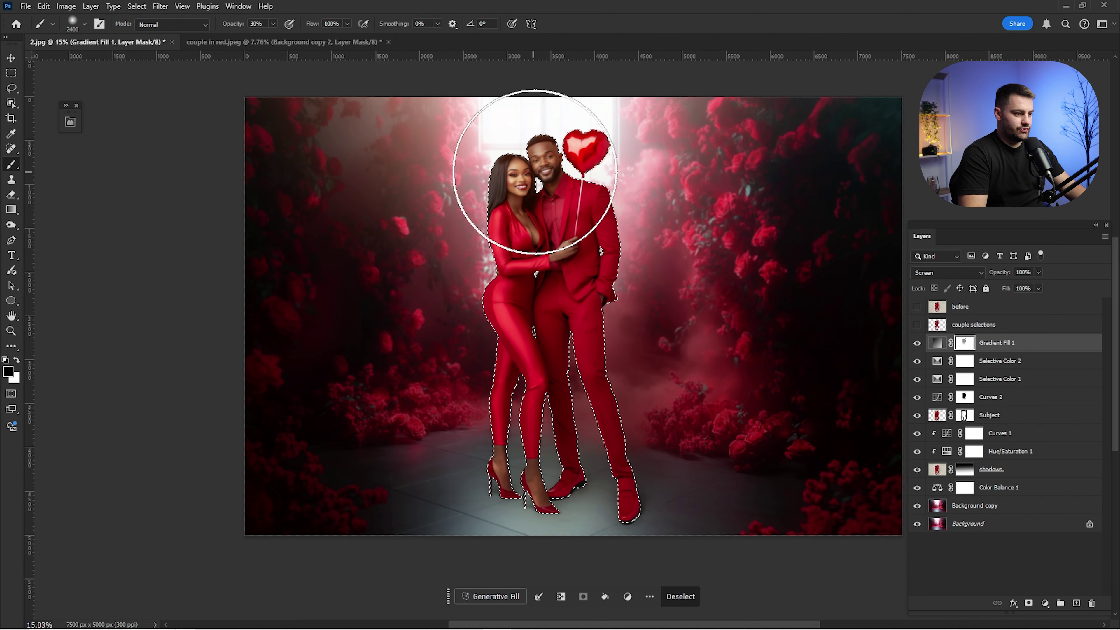
key(ctrl+d)
Step: Compare the image with and without the masked gradient glow and set the Gradient Fill 1 layer's opacity to 62%
click(917, 344)
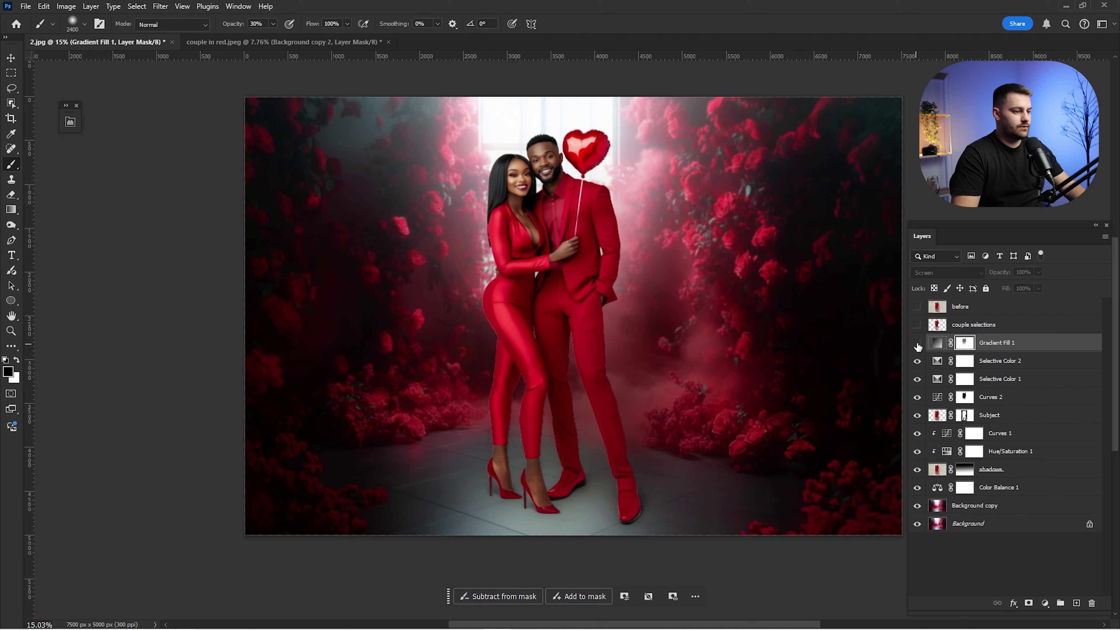
click(917, 343)
click(917, 343)
click(917, 343)
drag(1004, 272, 987, 277)
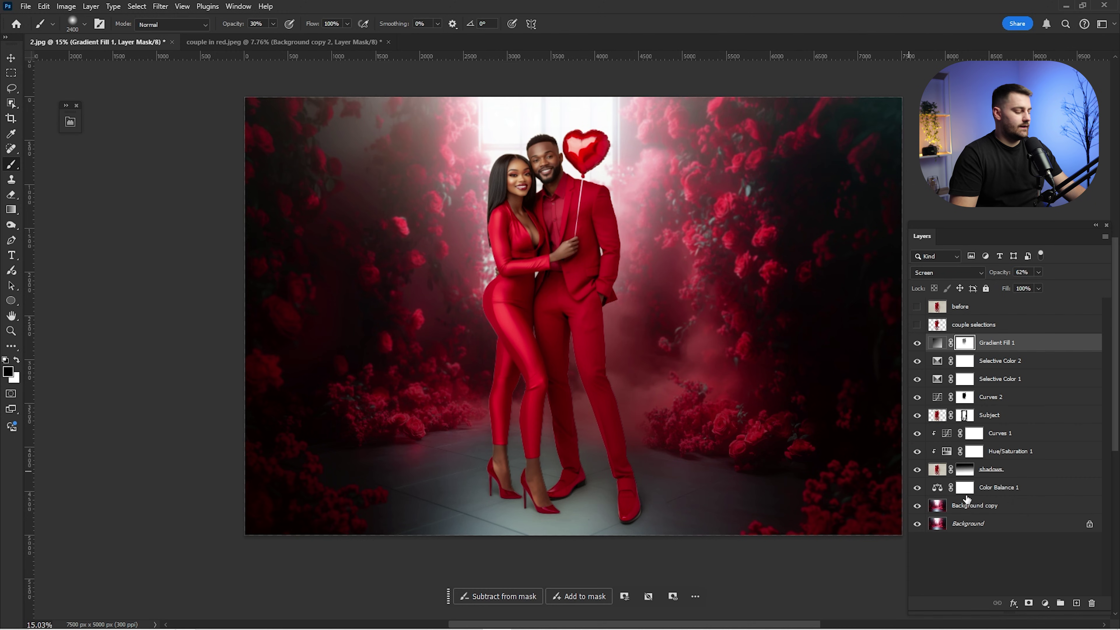
Step: Group all layers from Gradient Fill 1 down to Background copy under the name Group 1
shift+click(990, 506)
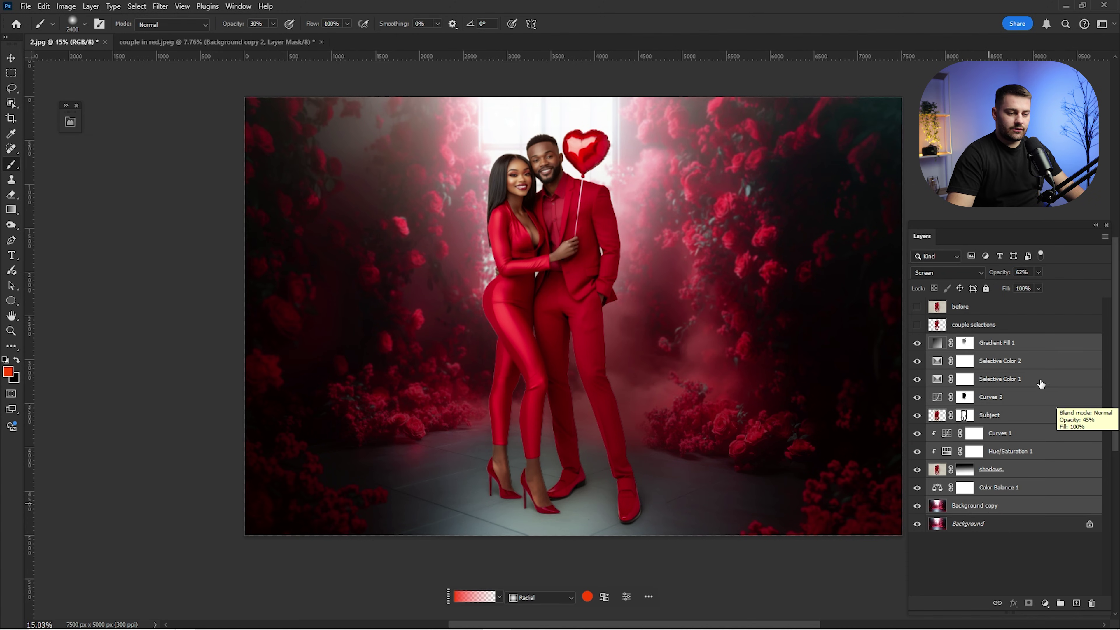
right_click(1015, 367)
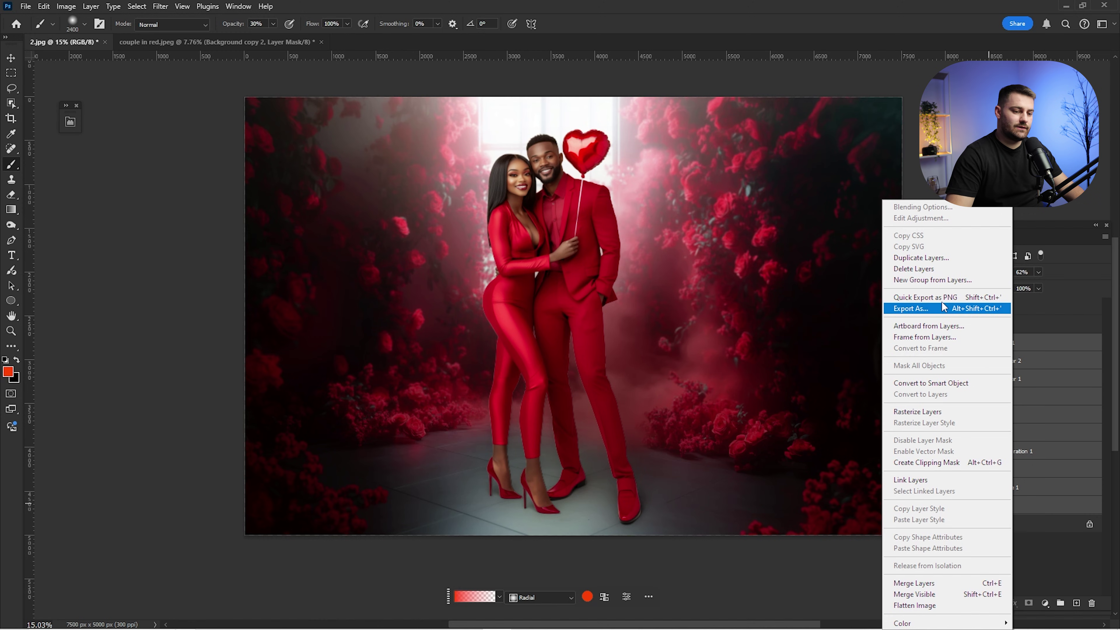
click(949, 282)
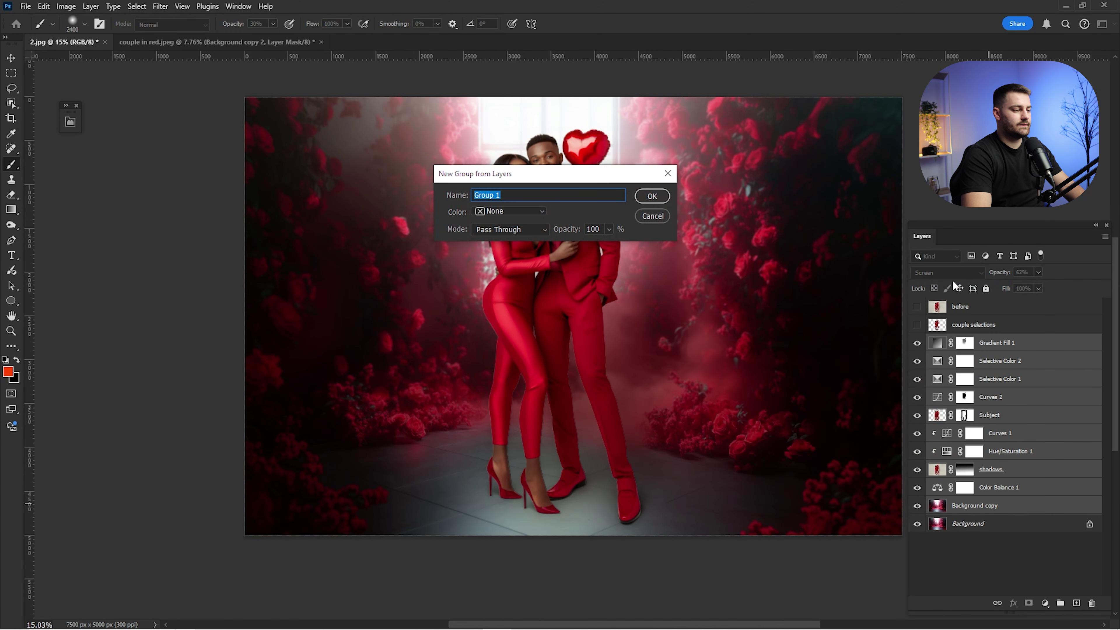
key(Return)
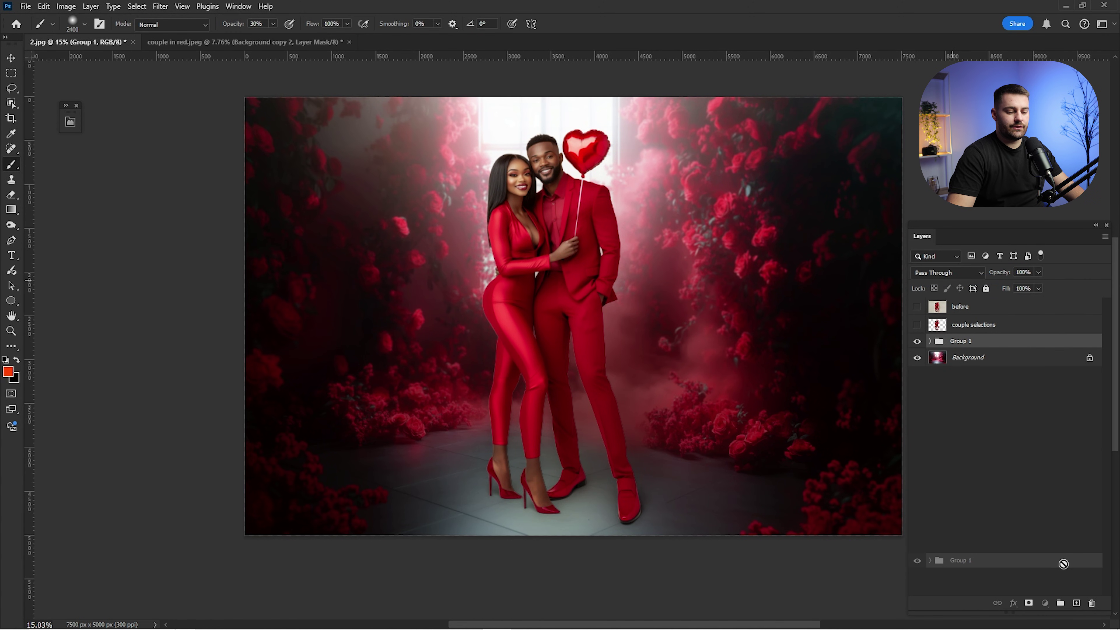
Step: Duplicate Group 1, merge the duplicate into a single layer and hide the original group
key(ctrl+j)
right_click(974, 380)
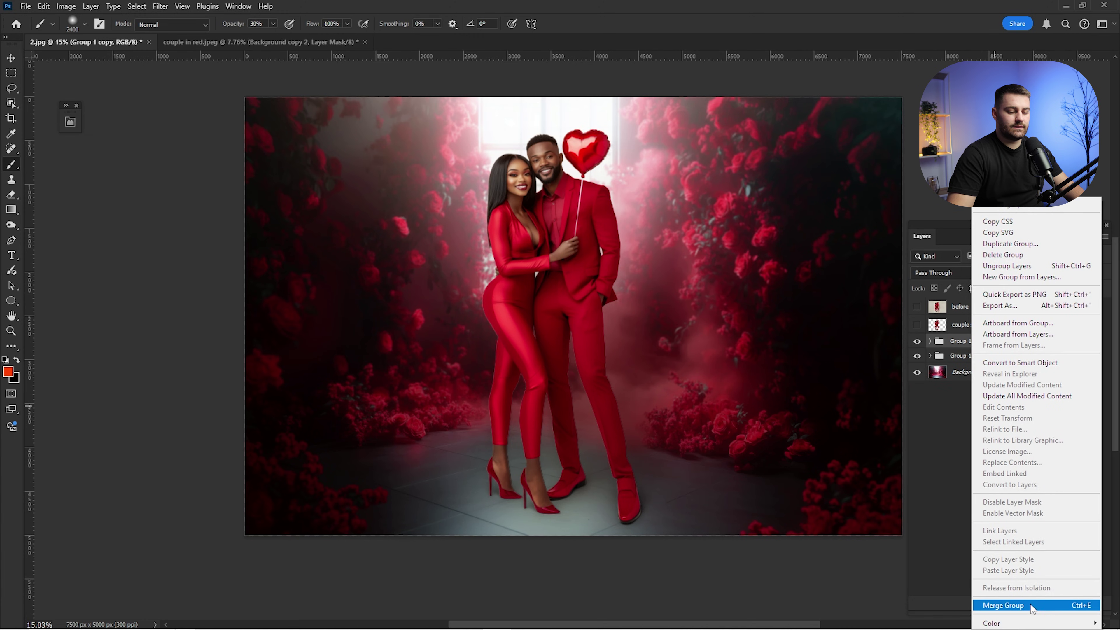
click(1003, 605)
click(917, 357)
Step: Compare the merged composite layer with the plain rose-room background
click(916, 343)
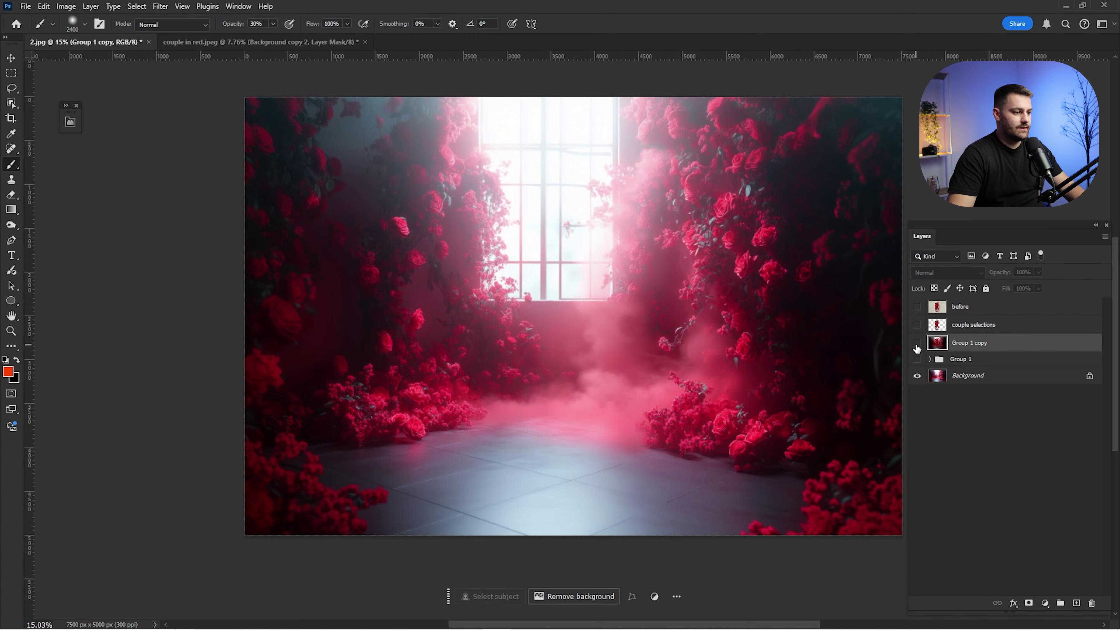
click(916, 343)
click(916, 343)
click(916, 343)
Step: Copy the full canvas area of the merged composite to a new layer, delete Group 1 copy and check the result against the background
key(ctrl+a)
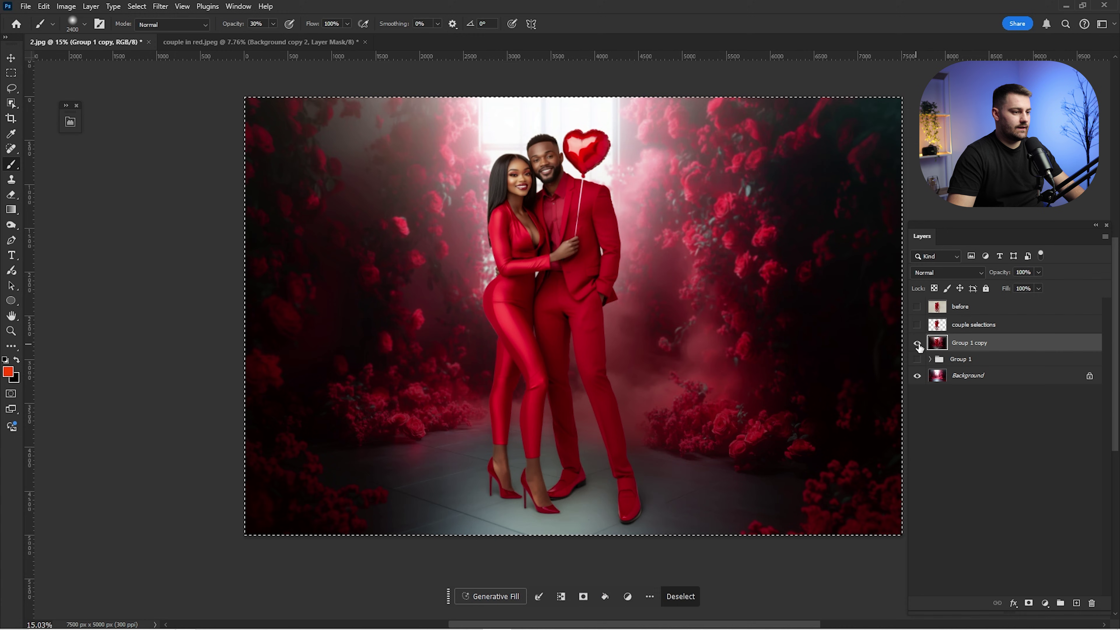
key(ctrl+j)
click(961, 361)
key(Delete)
click(949, 347)
click(916, 343)
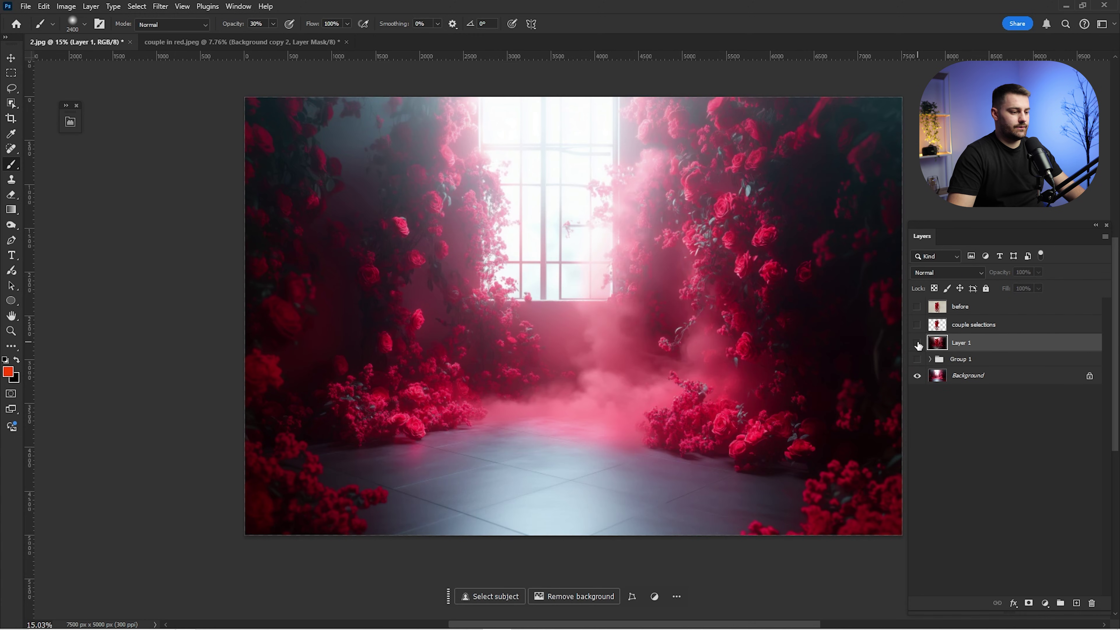
click(916, 343)
Step: Duplicate Layer 1 and apply Film Portrait Preset 4 to the duplicate in the Camera Raw filter
key(ctrl+j)
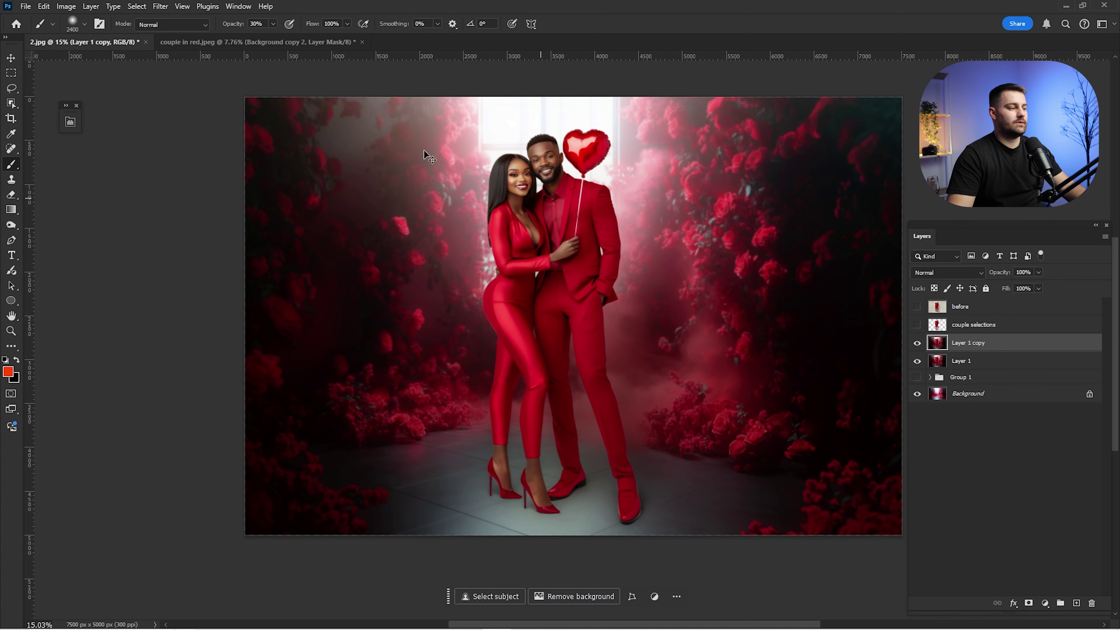
click(170, 9)
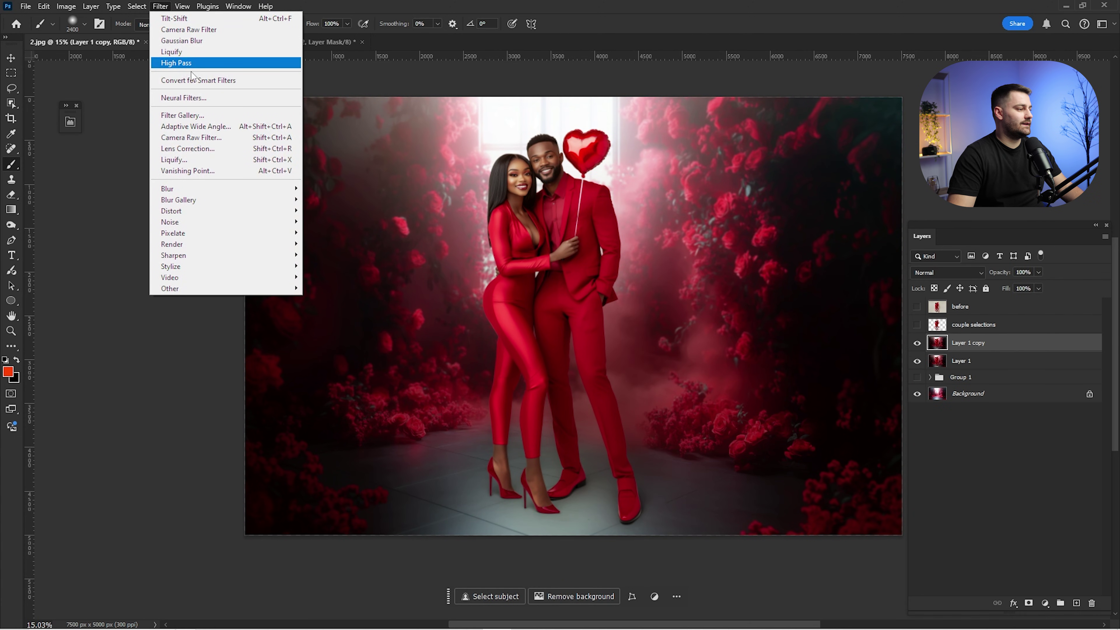
click(185, 142)
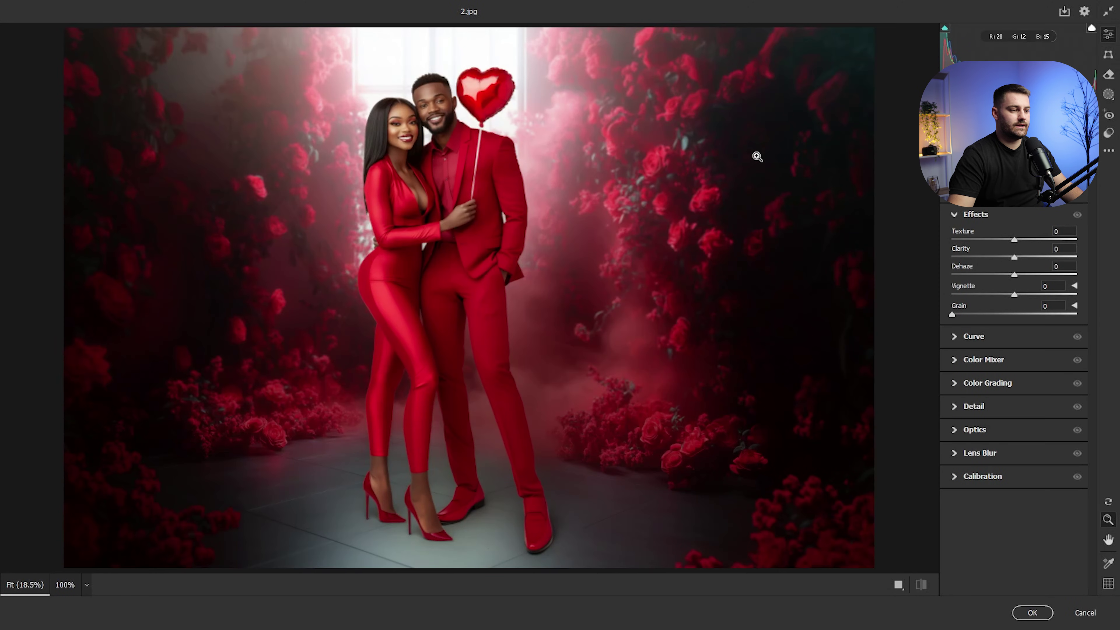
click(1109, 133)
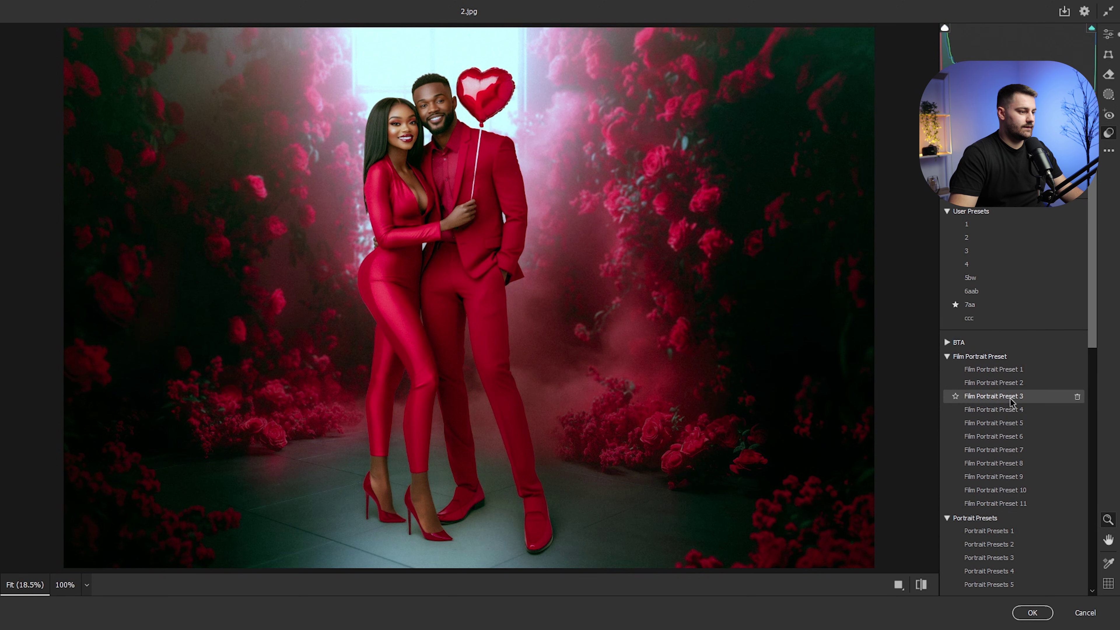
click(1011, 410)
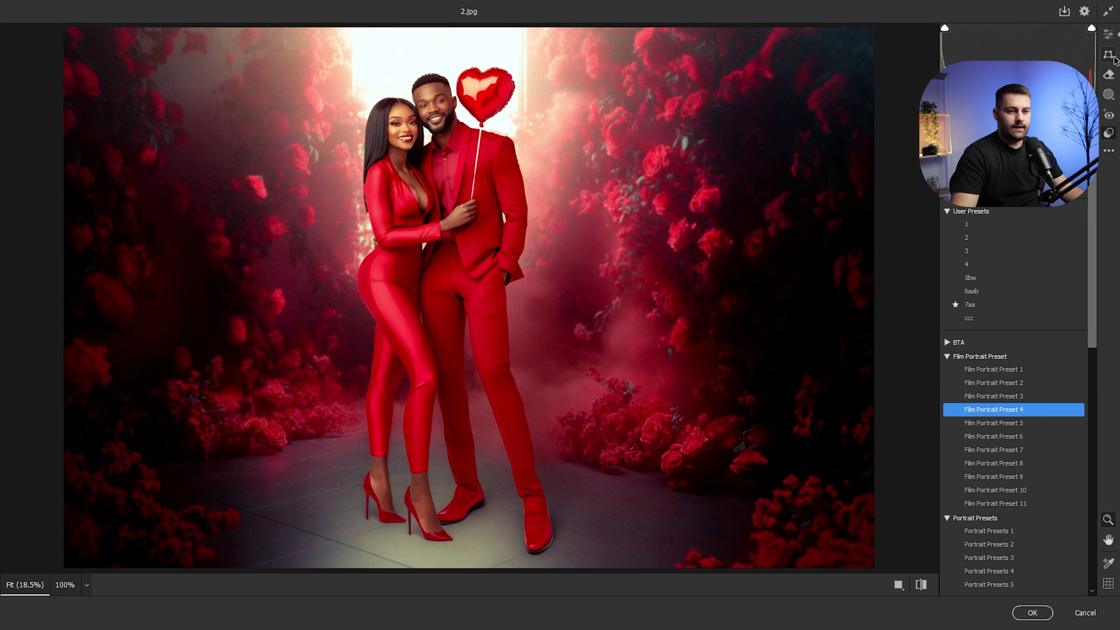
Step: Set the Camera Raw grain to 5 and apply the filter to Layer 1 copy
click(1111, 37)
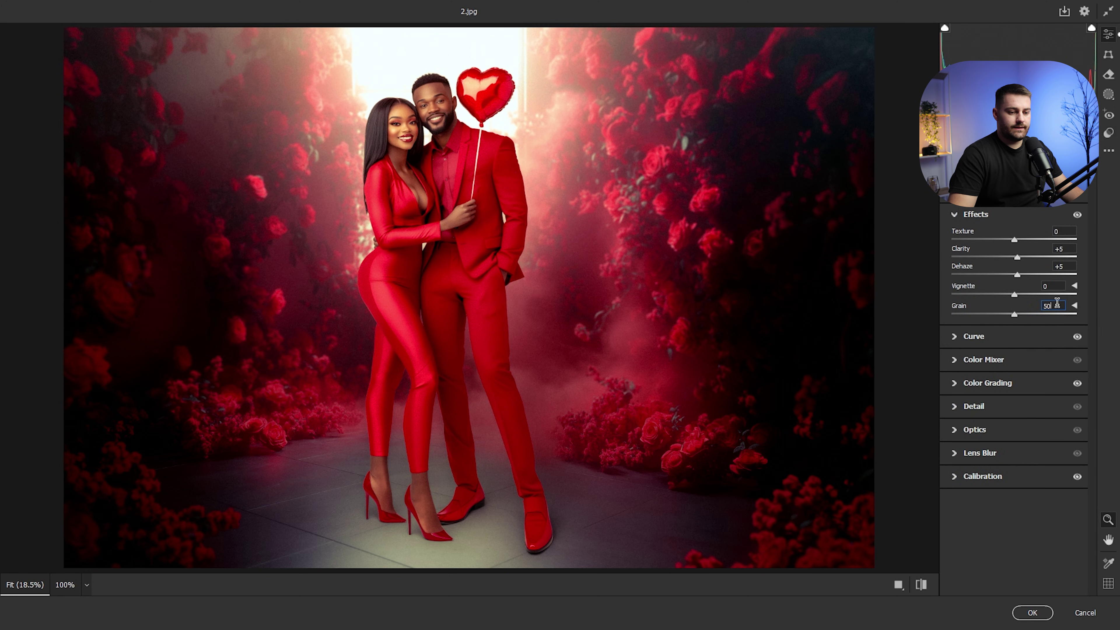
text(5)
key(Return)
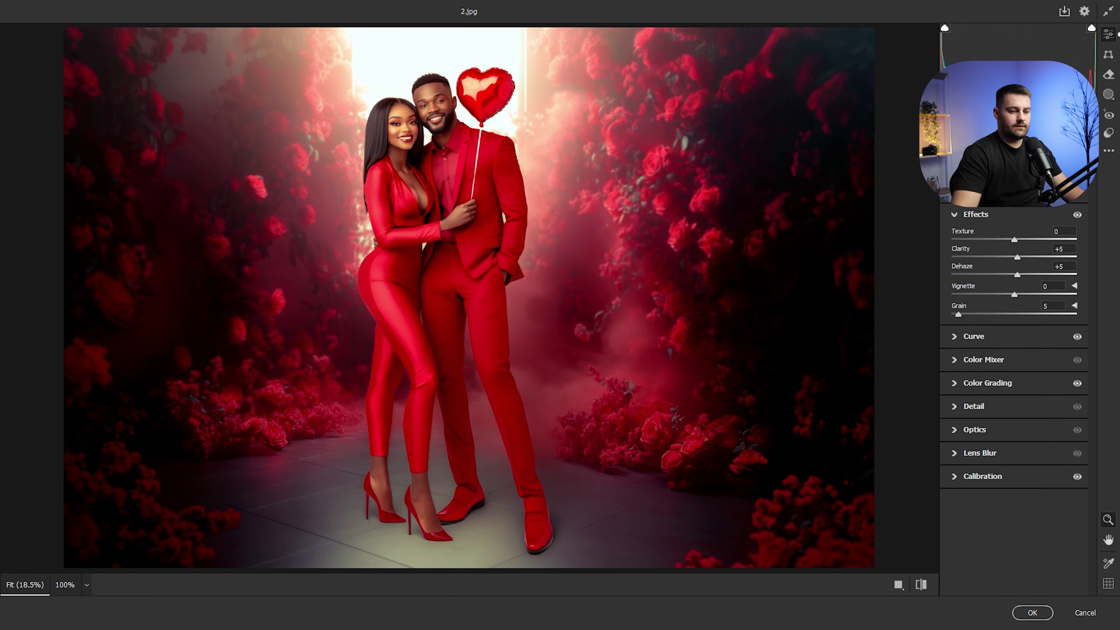
click(1032, 611)
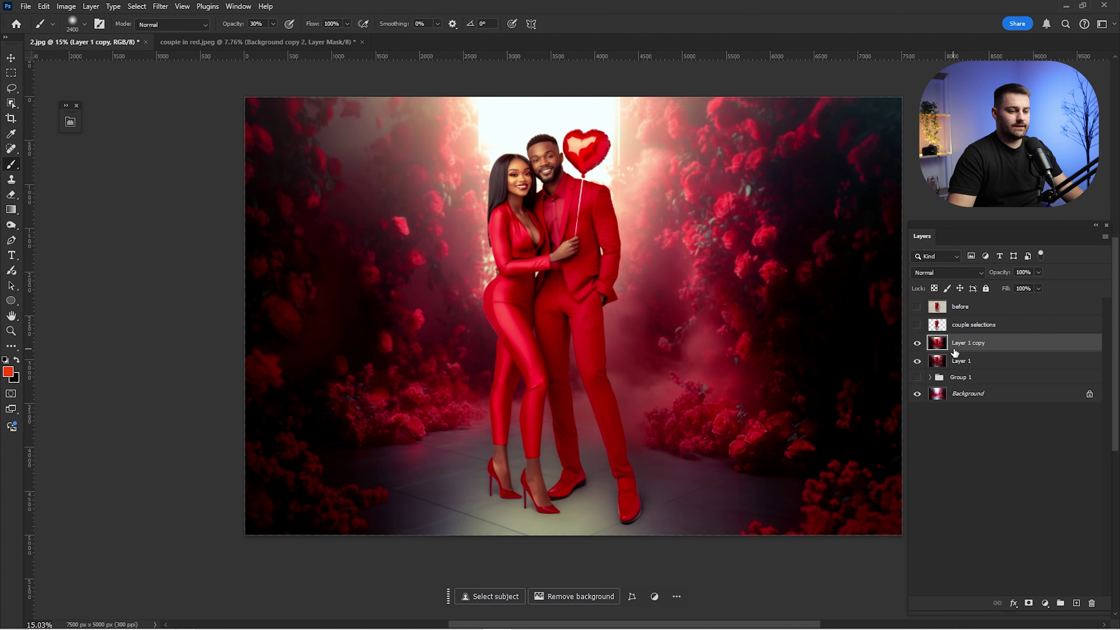
Step: Compare the image with and without the Camera Raw toning on Layer 1 copy
click(917, 343)
click(917, 343)
click(917, 343)
click(917, 343)
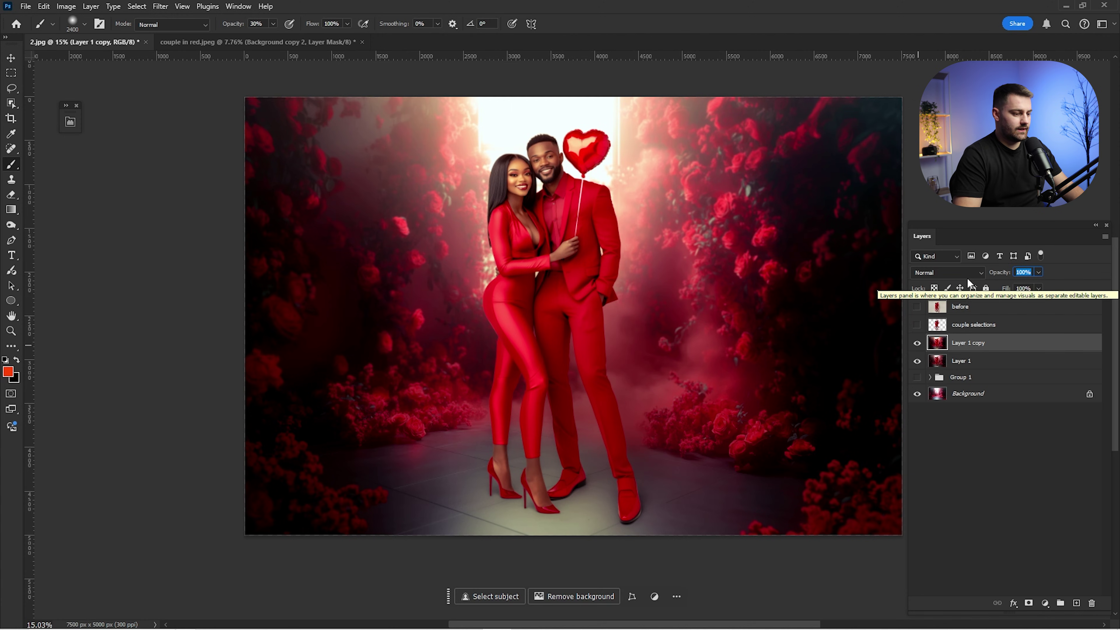
Step: Try 25% opacity on Layer 1 copy, raise it to 43% and merge the layer into Layer 1
text(25)
key(Return)
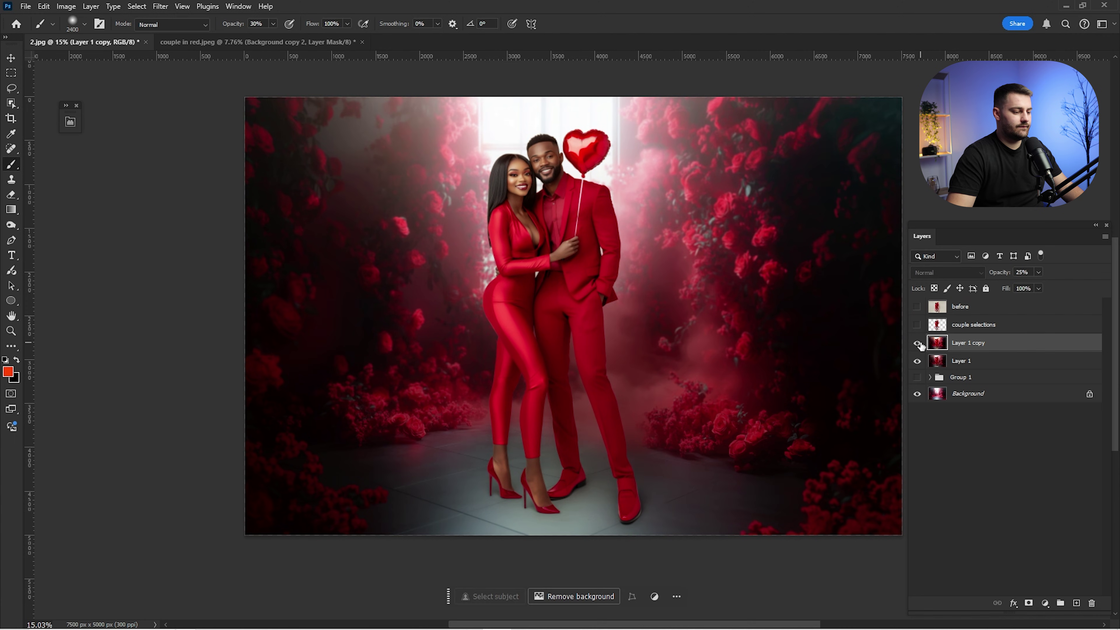
drag(995, 275, 999, 277)
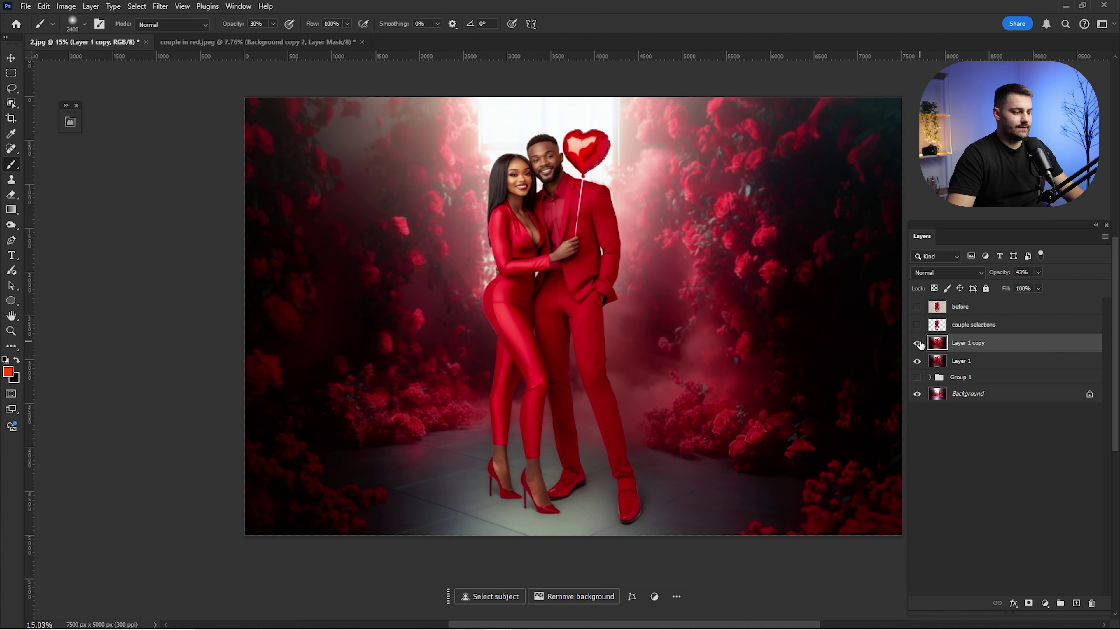
key(Delete)
Step: Compare the toned composite with the original studio photo on the before layer
click(916, 307)
click(917, 307)
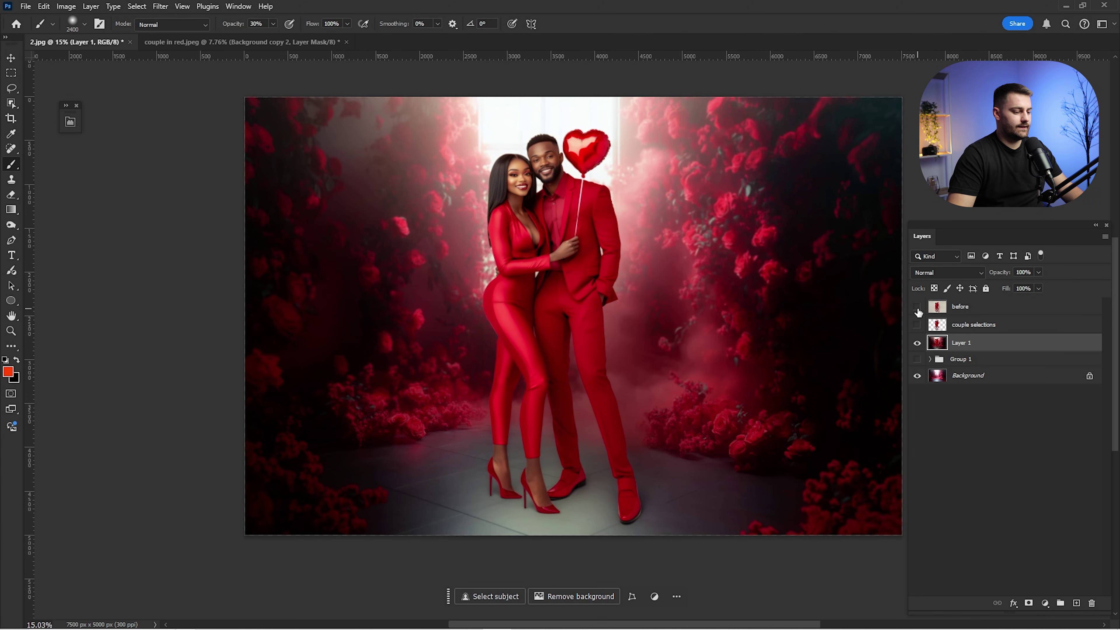
click(917, 307)
click(917, 307)
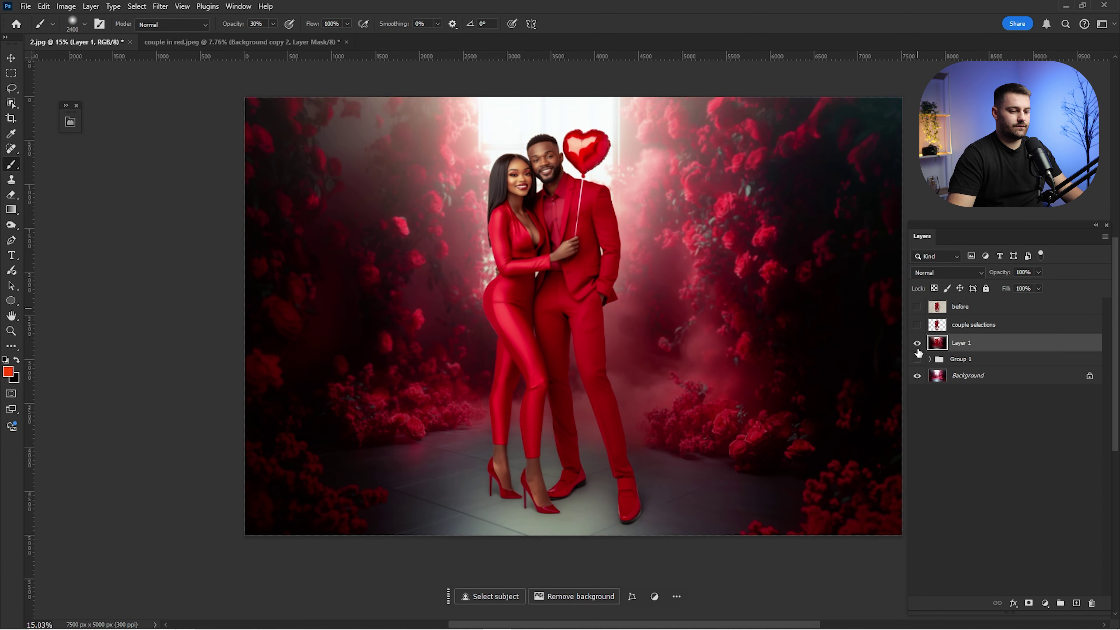
click(917, 343)
click(917, 306)
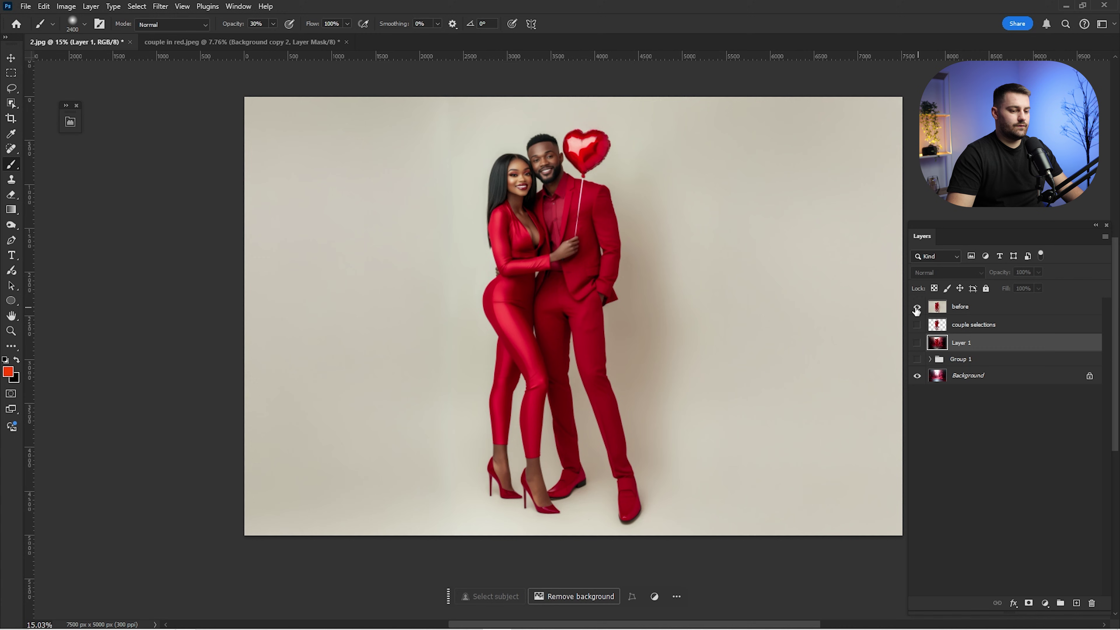
click(917, 344)
click(917, 307)
Step: Examine the couple's faces and the balloon up close against the before layer
key(z)
drag(534, 156, 625, 225)
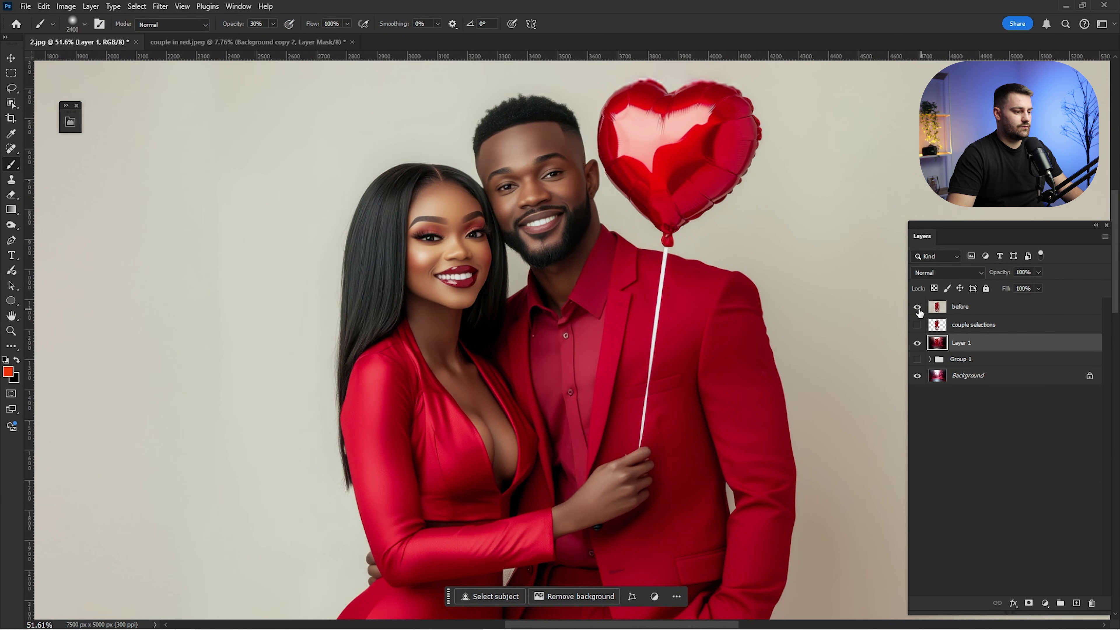
click(917, 306)
key(ctrl+0)
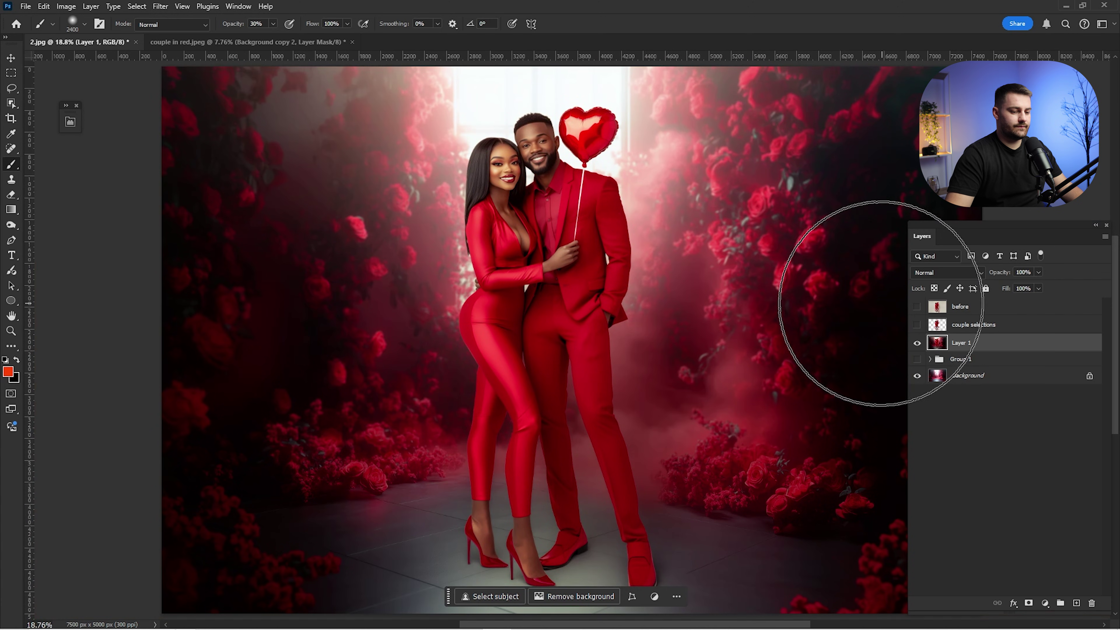
Step: Compare the finished composite at full view with the background alone and with the before photo
alt+click(917, 375)
click(917, 342)
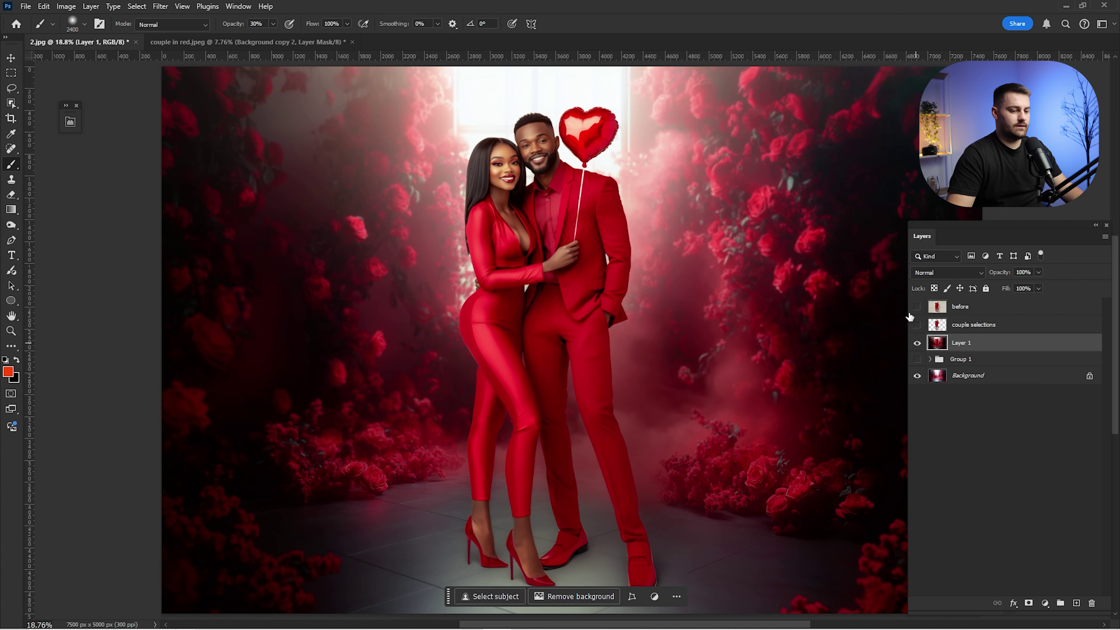
click(917, 307)
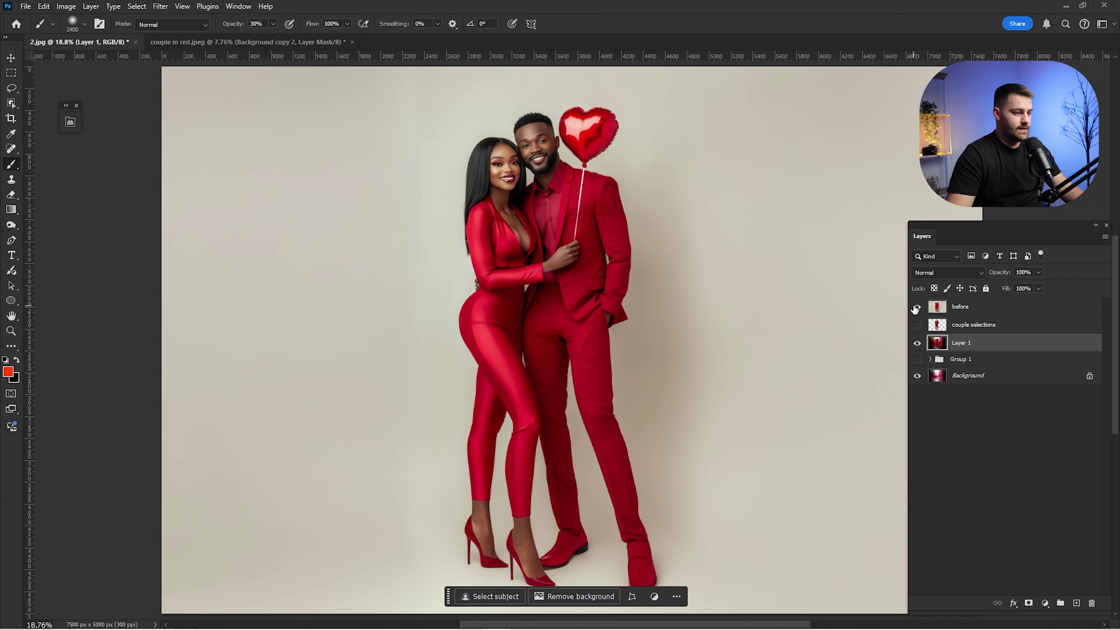
click(917, 307)
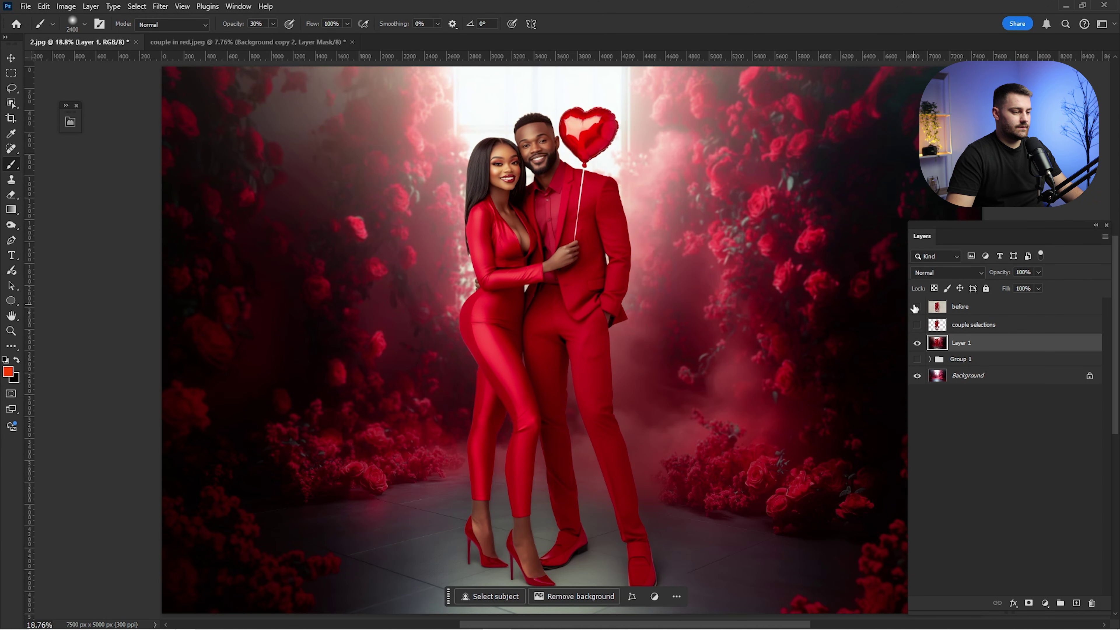
click(916, 307)
click(917, 306)
click(916, 307)
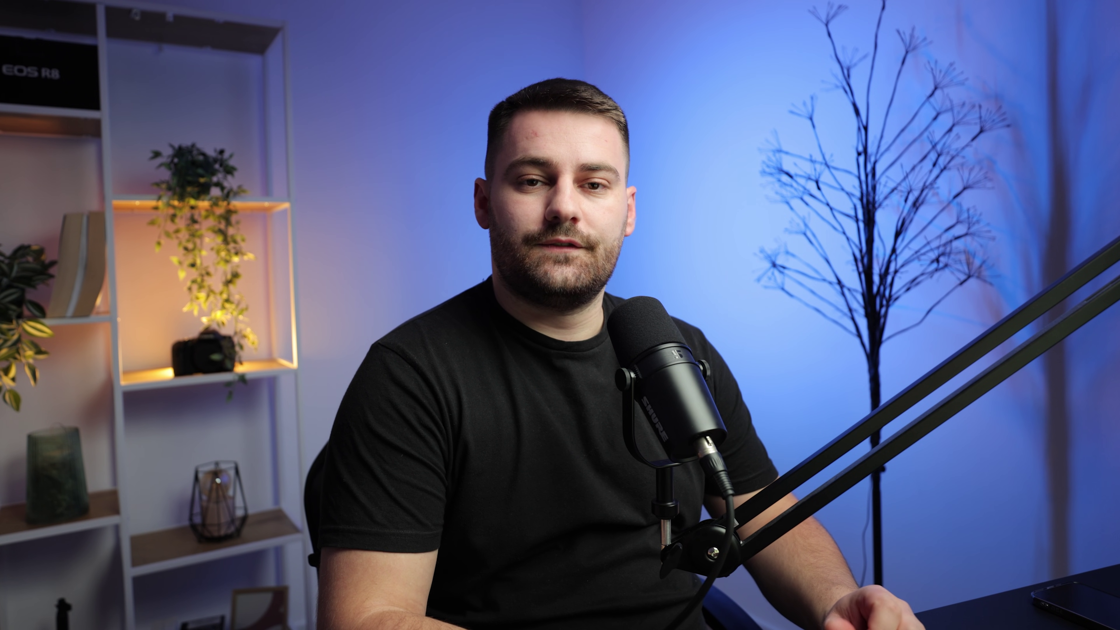